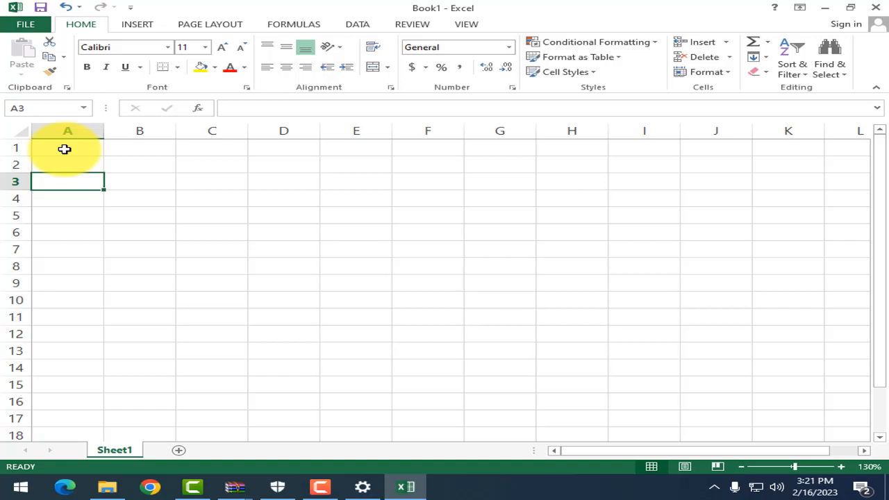
pyautogui.click(144, 213)
pyautogui.scroll(2, 70, 192)
pyautogui.click(72, 191)
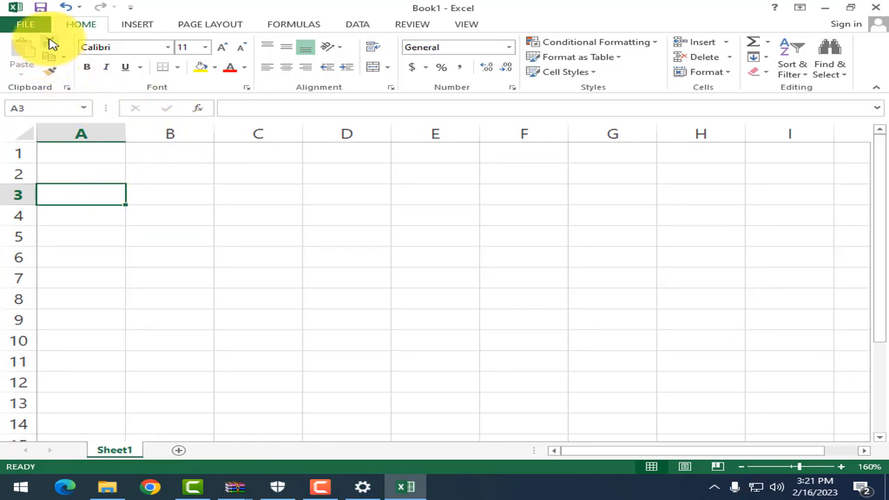
# Set the sheet's page orientation to Landscape and the paper size to A4
pyautogui.click(222, 26)
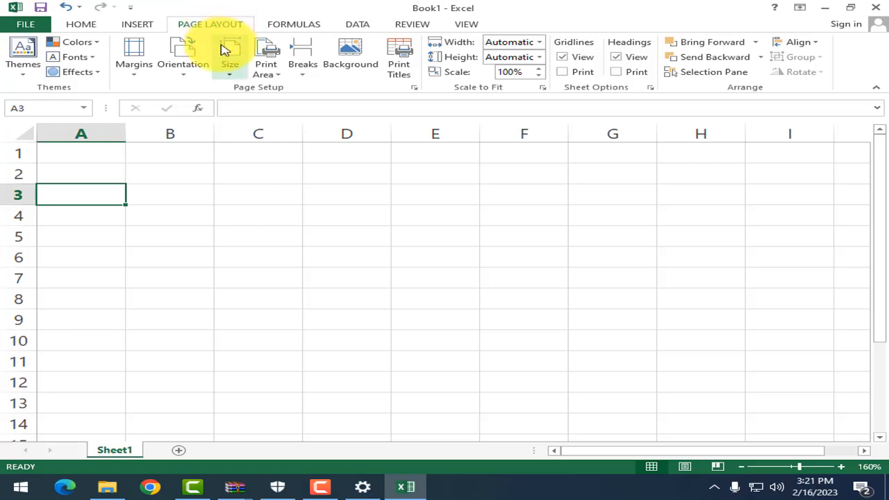
pyautogui.click(127, 68)
pyautogui.click(149, 109)
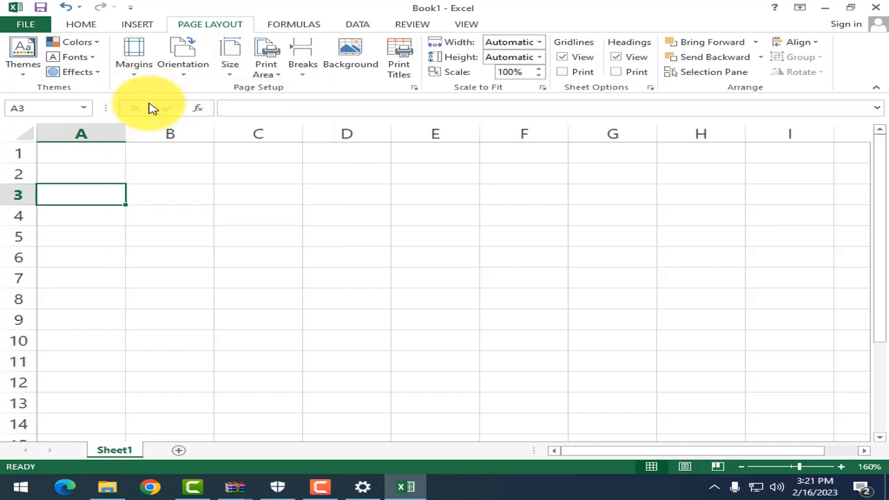
pyautogui.click(195, 70)
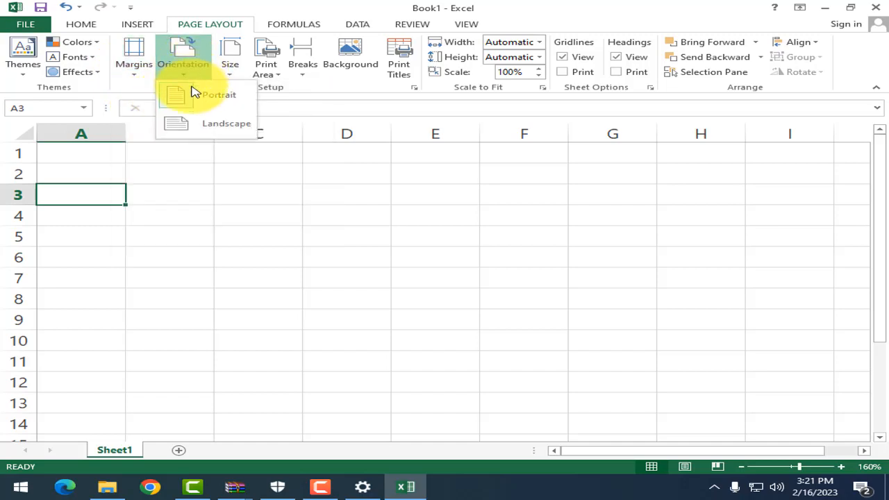
pyautogui.click(201, 129)
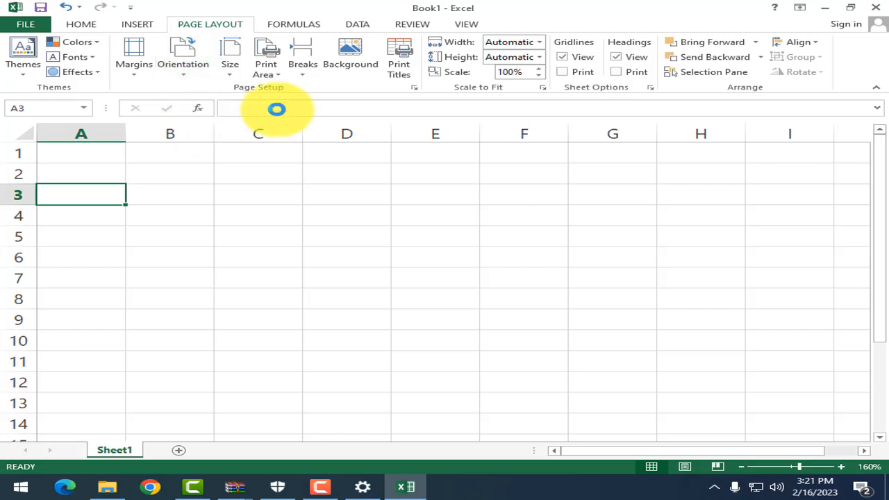
pyautogui.click(230, 64)
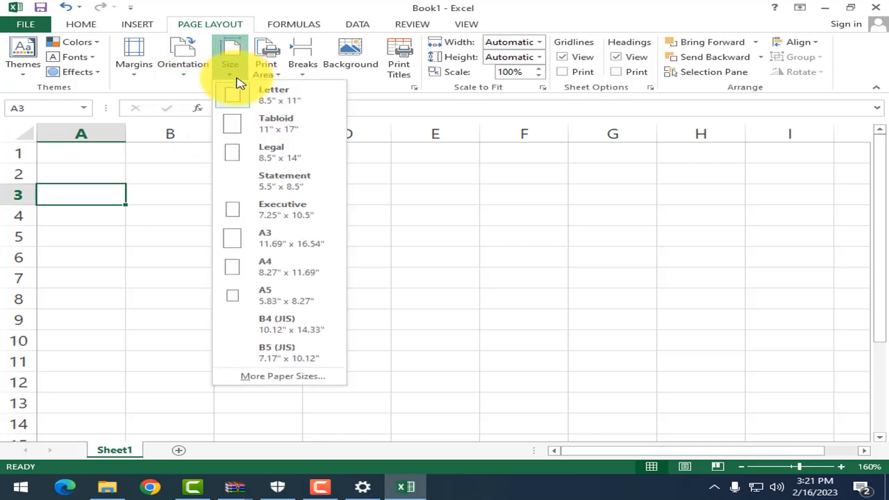
pyautogui.click(269, 269)
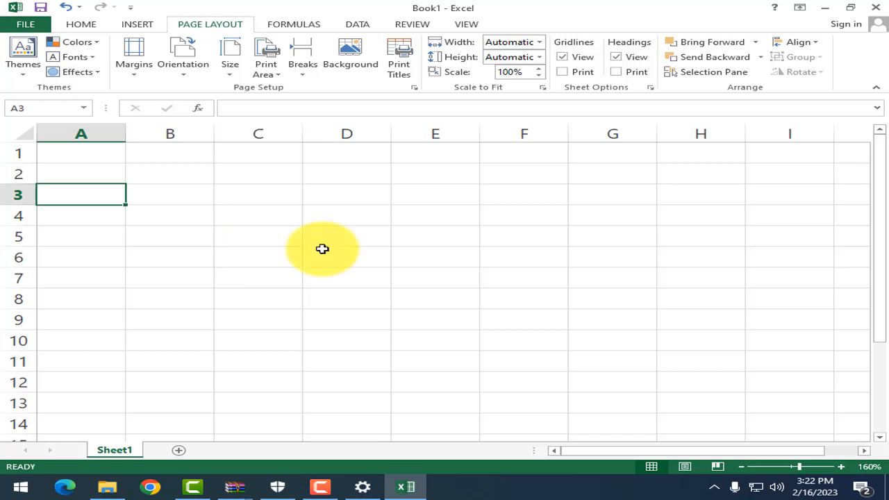
pyautogui.scroll(-4, 376, 252)
pyautogui.scroll(-3, 376, 252)
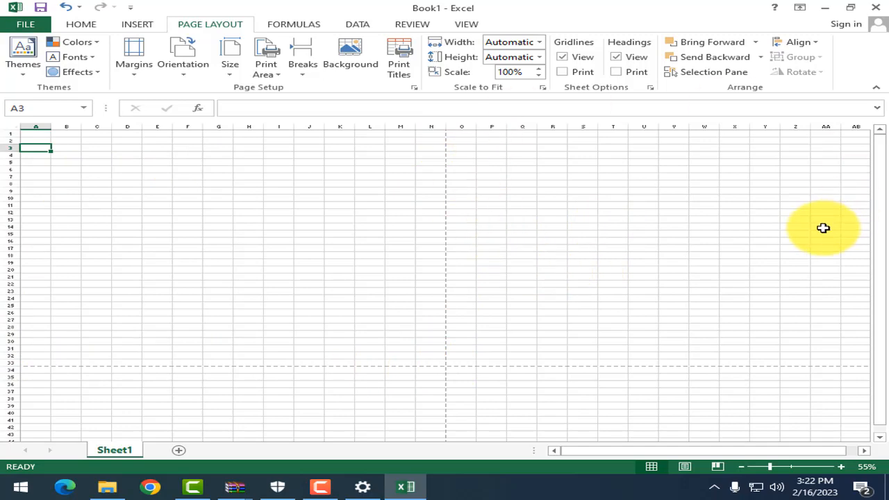
pyautogui.click(735, 270)
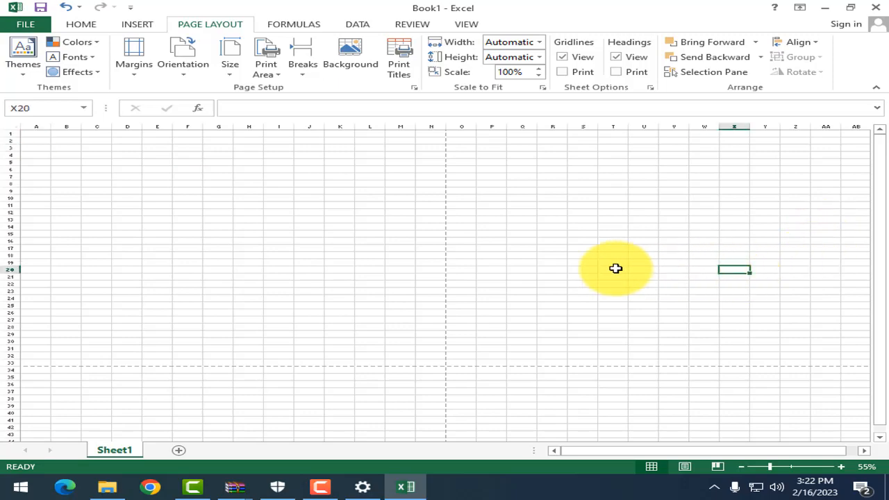
pyautogui.click(188, 198)
# Enter the column headers S.no in cell A2 and Name in cell B2
pyautogui.keyDown('ctrl'); pyautogui.scroll(2, 87, 194); pyautogui.keyUp('ctrl')
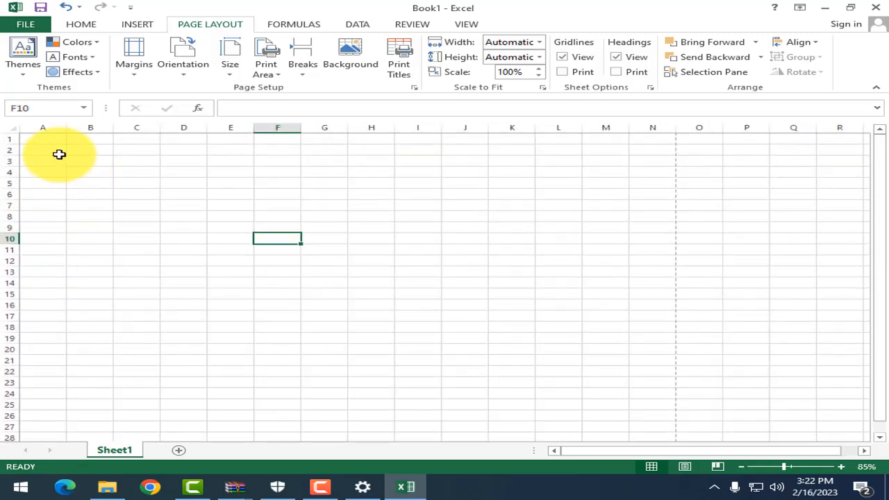
pyautogui.click(25, 151)
pyautogui.keyDown('ctrl'); pyautogui.scroll(2, 198, 194); pyautogui.keyUp('ctrl')
pyautogui.write('S.no')
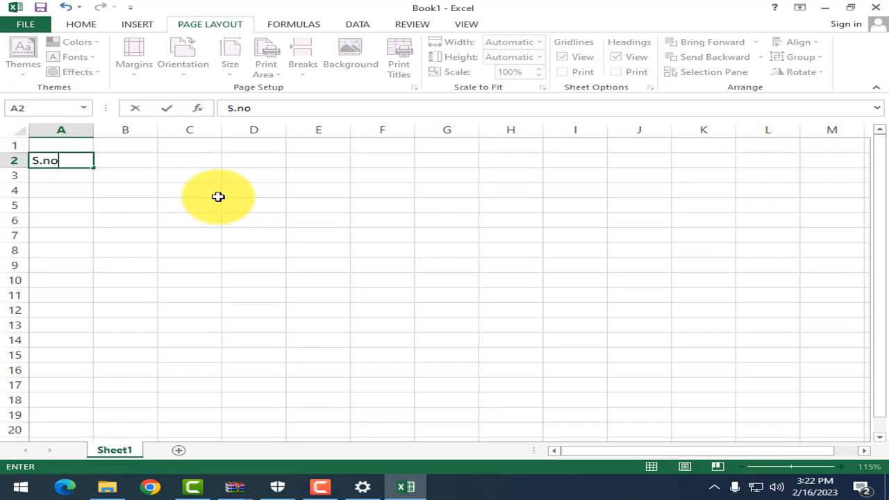
pyautogui.press('Tab')
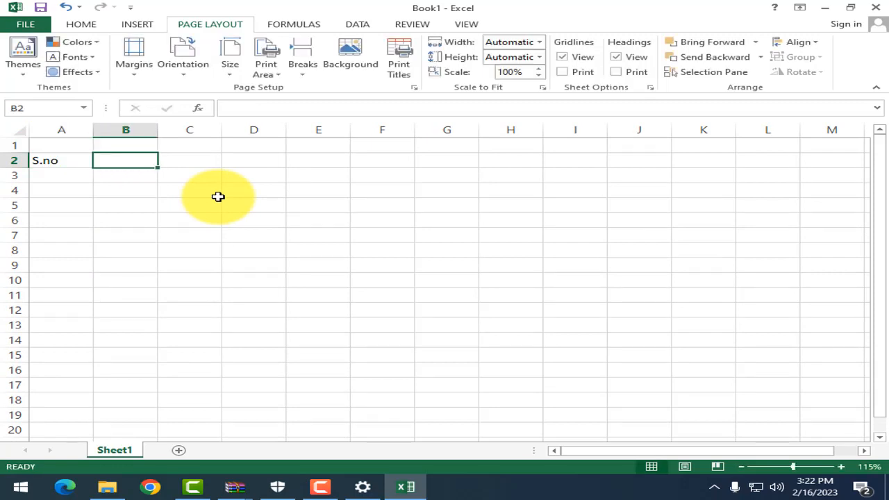
pyautogui.write('Name')
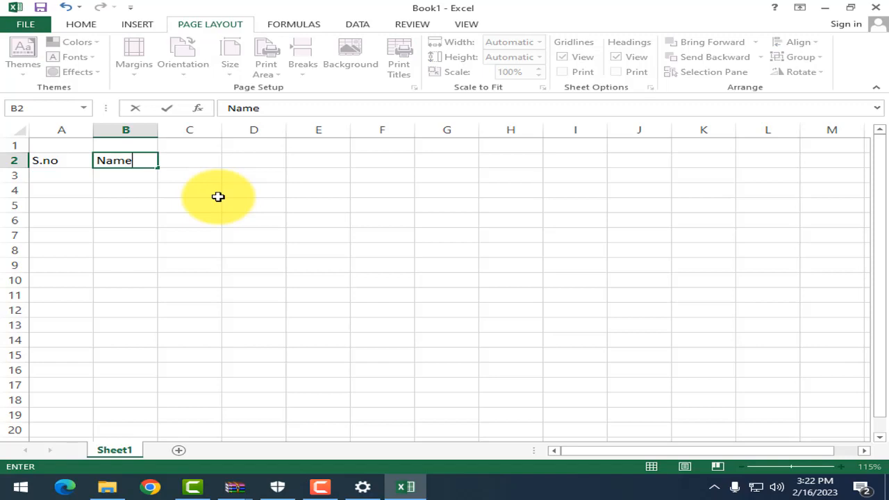
pyautogui.press('Tab')
# Enter the day numbers 1, 2 and 3 in C2:E2 and extend the series along row 2 up to 31 in AG2
pyautogui.write('1')
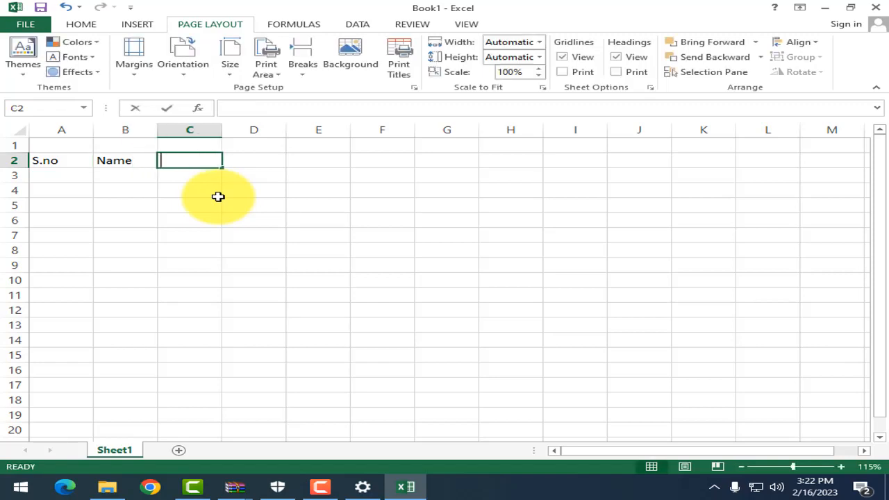
pyautogui.press('Tab')
pyautogui.write('2')
pyautogui.press('Tab')
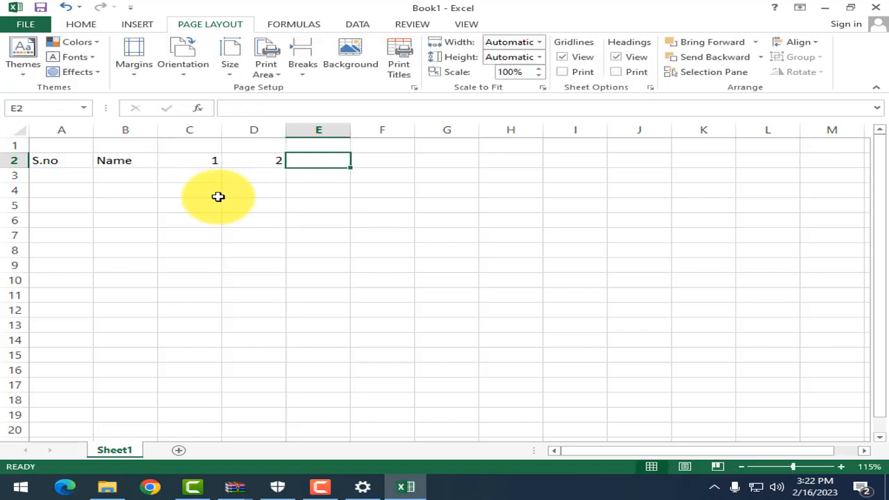
pyautogui.write('3')
pyautogui.press('Tab')
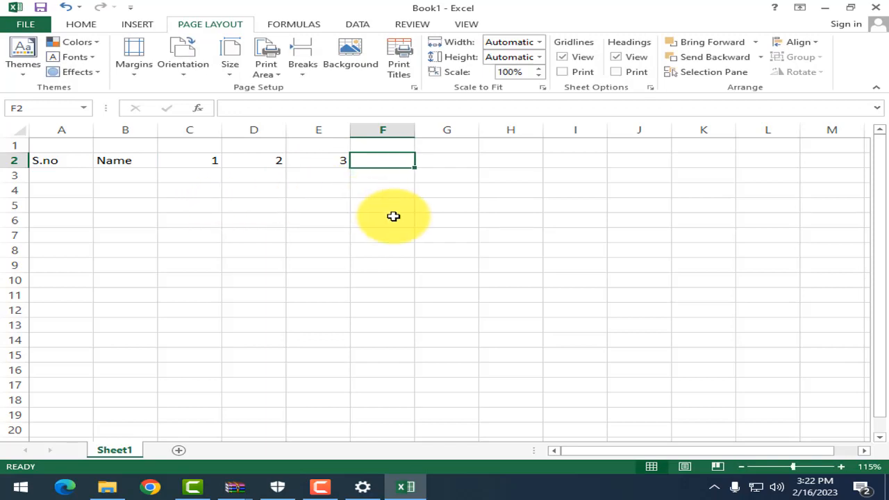
pyautogui.moveTo(202, 159); pyautogui.dragTo(343, 162)
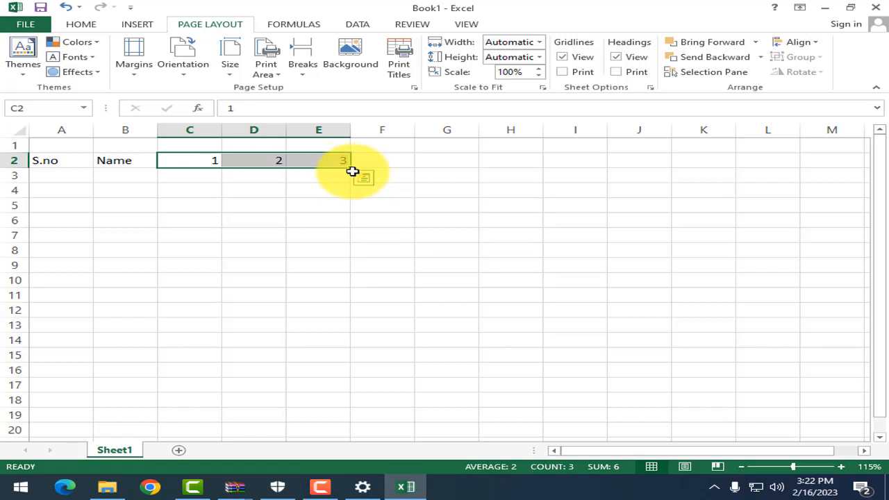
pyautogui.moveTo(351, 167); pyautogui.dragTo(154, 160)
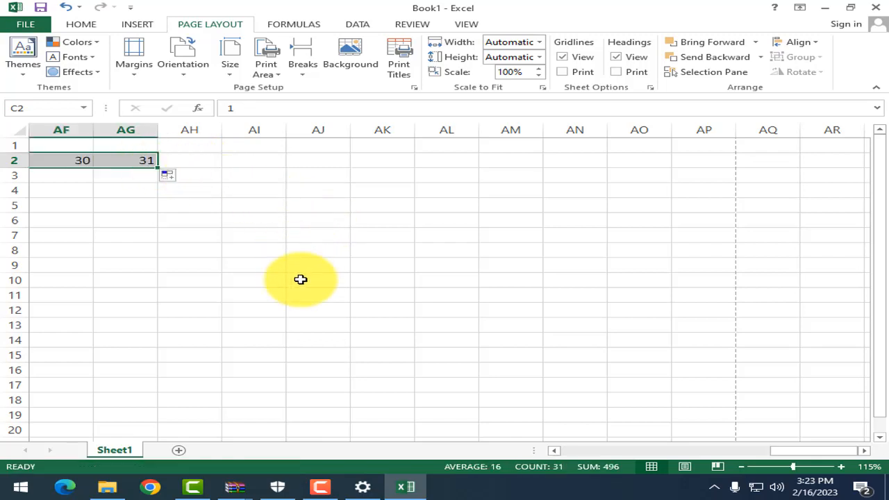
# Add the column headers P, A and T in cells AH2, AI2 and AJ2 after day 31
pyautogui.click(564, 456)
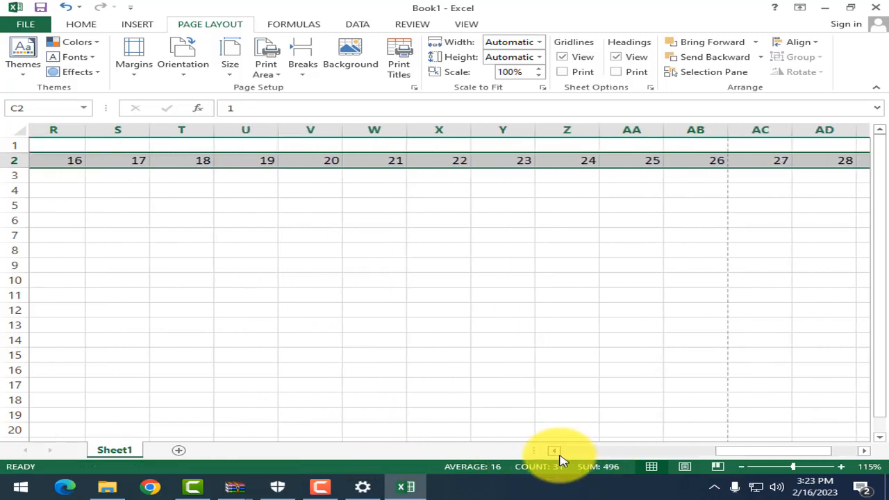
pyautogui.moveTo(770, 453); pyautogui.dragTo(820, 452)
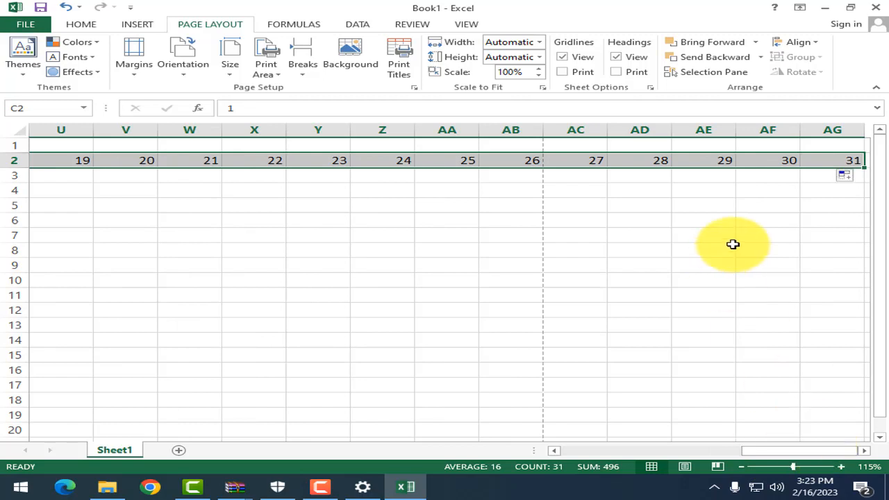
pyautogui.click(865, 451)
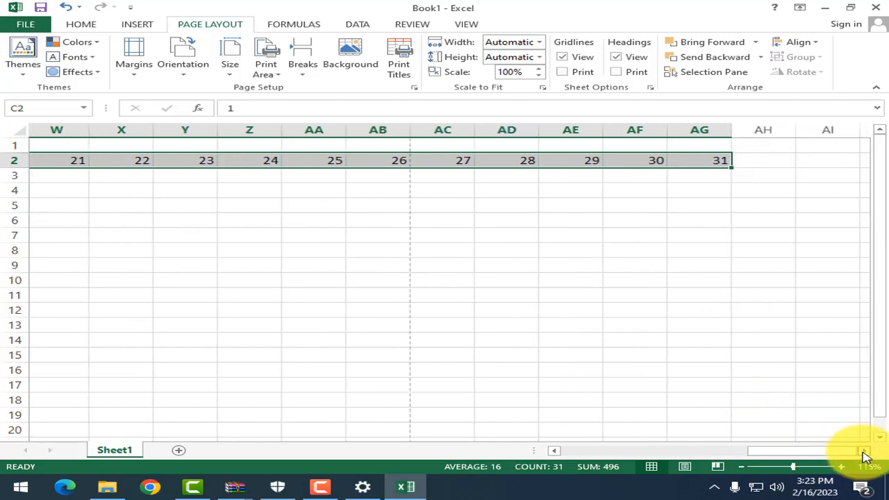
pyautogui.click(640, 160)
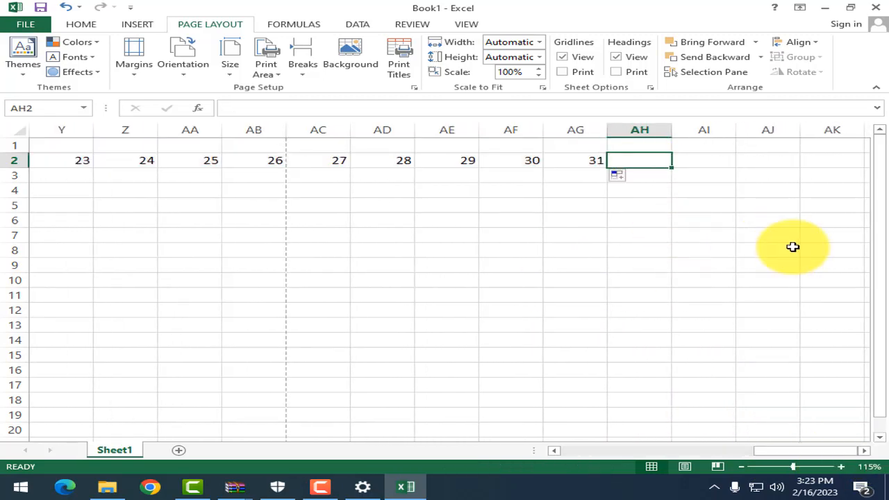
pyautogui.write('P')
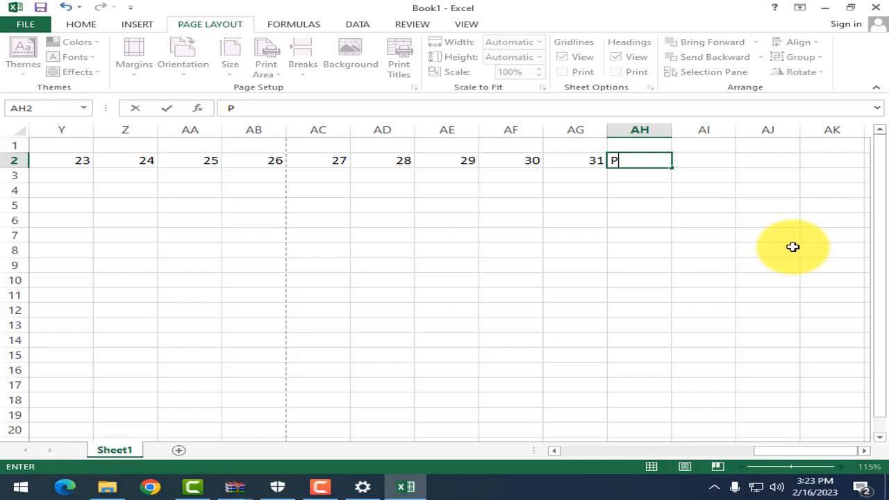
pyautogui.press('Tab')
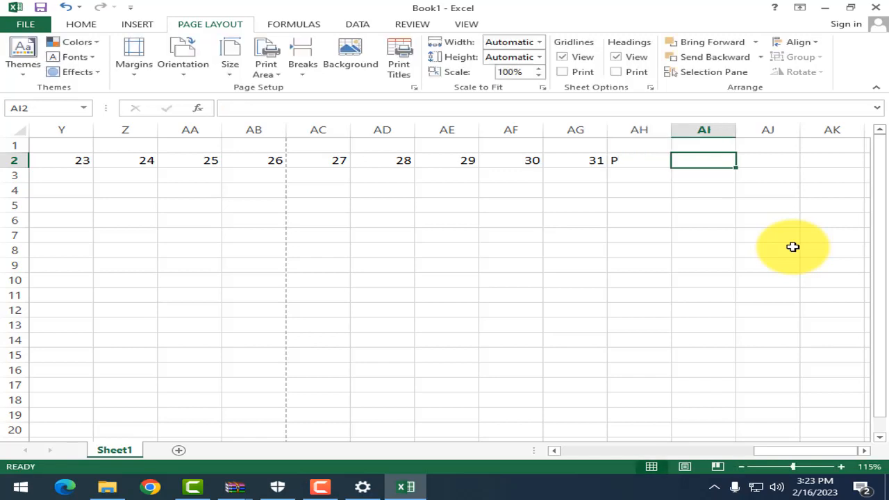
pyautogui.write('A')
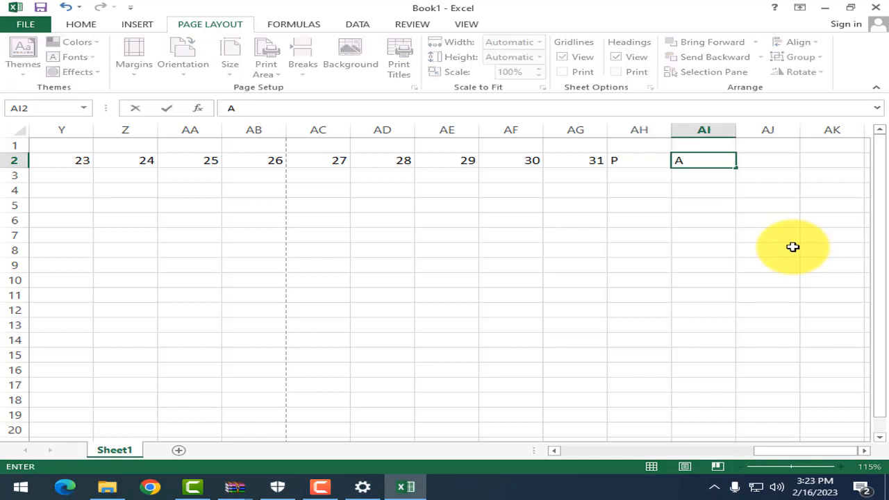
pyautogui.press('Tab')
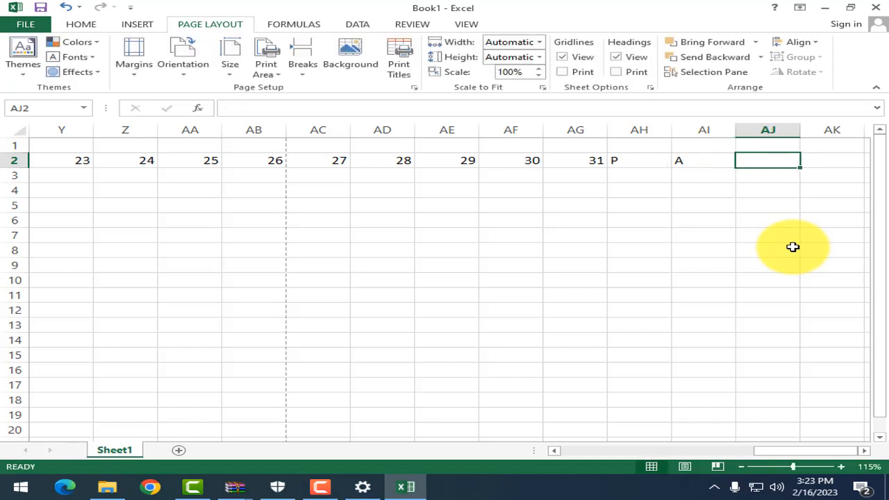
pyautogui.write('T')
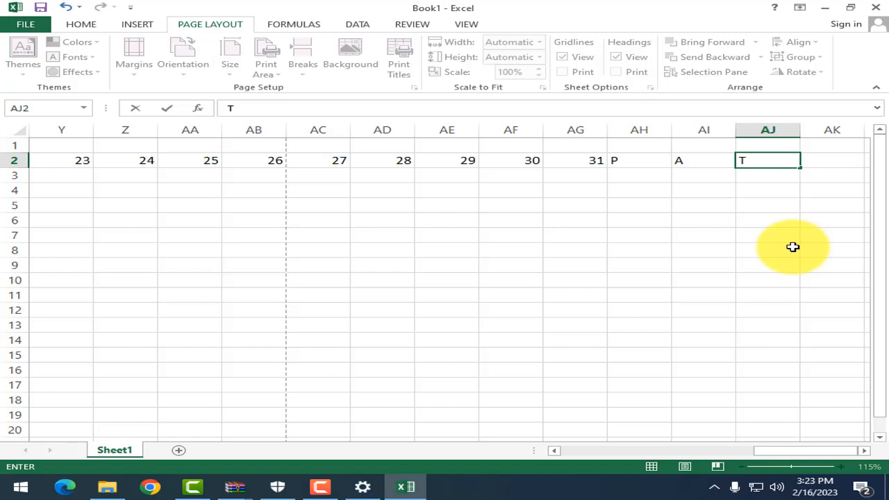
# Number the rows under S.no from 1 to 10 in A3:A12 by entering 1 and 2 and extending the series
pyautogui.click(662, 452)
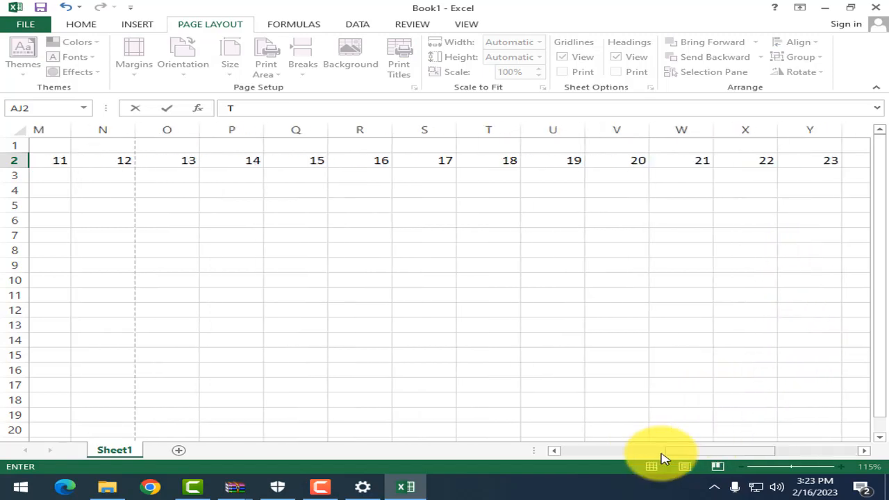
pyautogui.moveTo(662, 455); pyautogui.dragTo(494, 460)
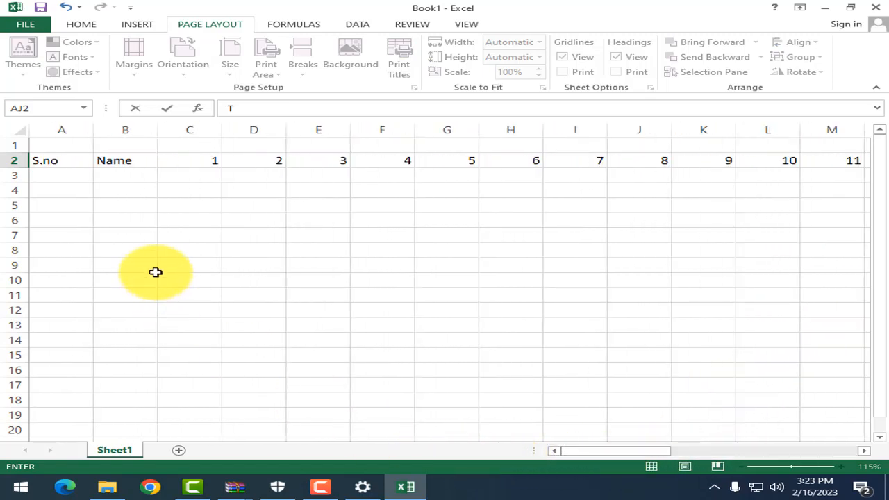
pyautogui.click(77, 175)
pyautogui.write('1')
pyautogui.press('Return')
pyautogui.write('2')
pyautogui.press('Return')
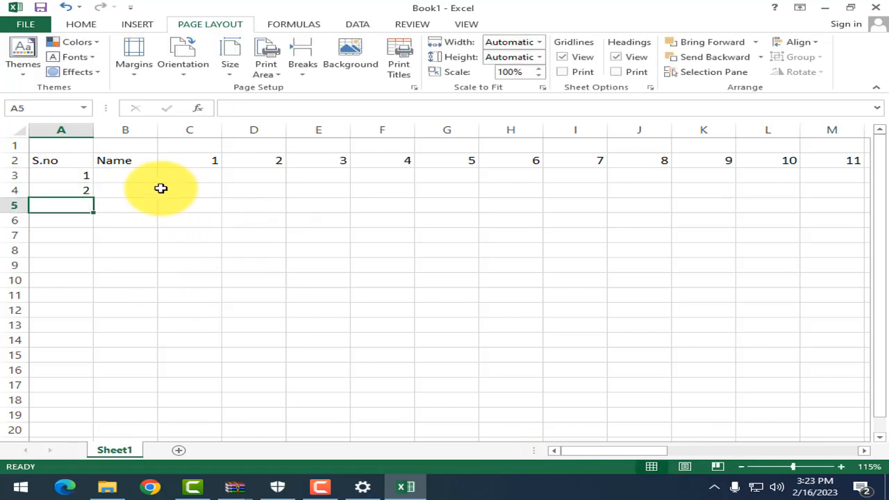
pyautogui.moveTo(74, 179); pyautogui.dragTo(91, 313)
# Enter the first five people's names under Name in cells B3:B7
pyautogui.click(136, 175)
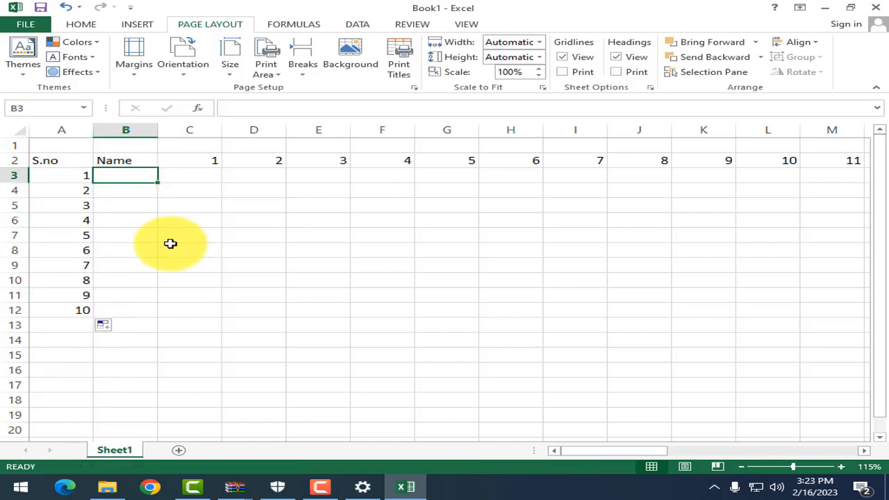
pyautogui.write('Ajay')
pyautogui.press('Return')
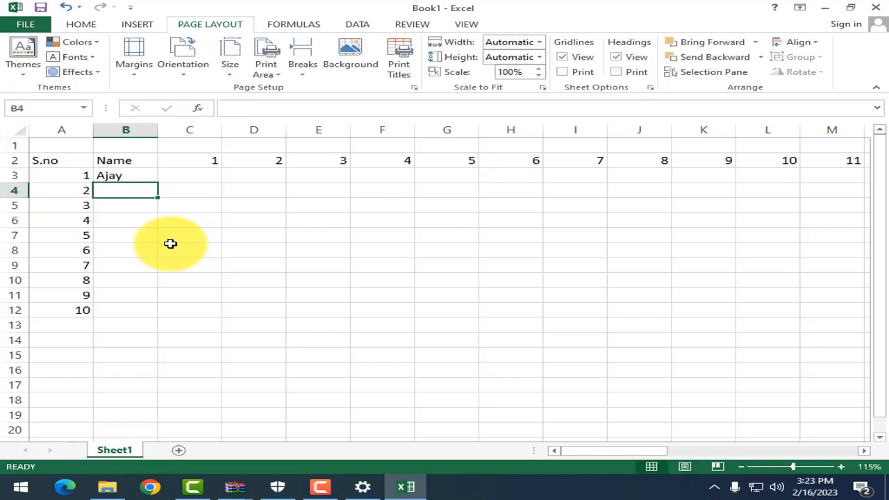
pyautogui.write('Vijay')
pyautogui.press('Return')
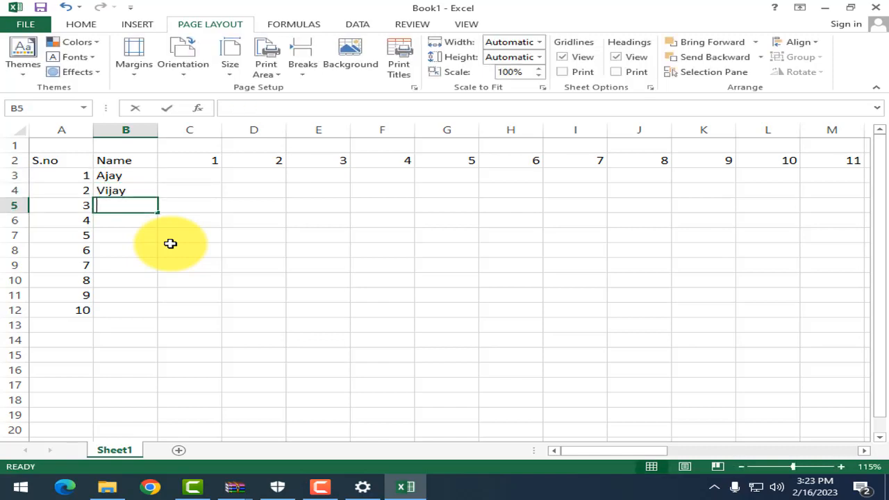
pyautogui.write('Mohan')
pyautogui.press('Return')
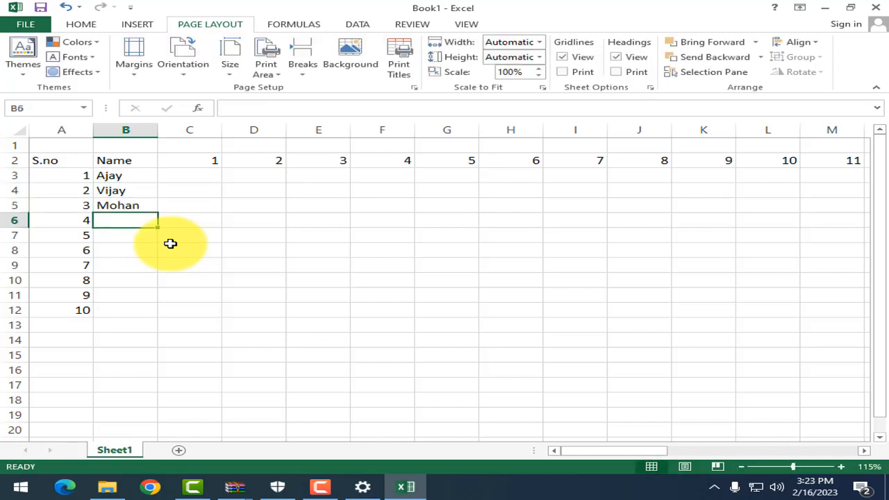
pyautogui.write('Akash')
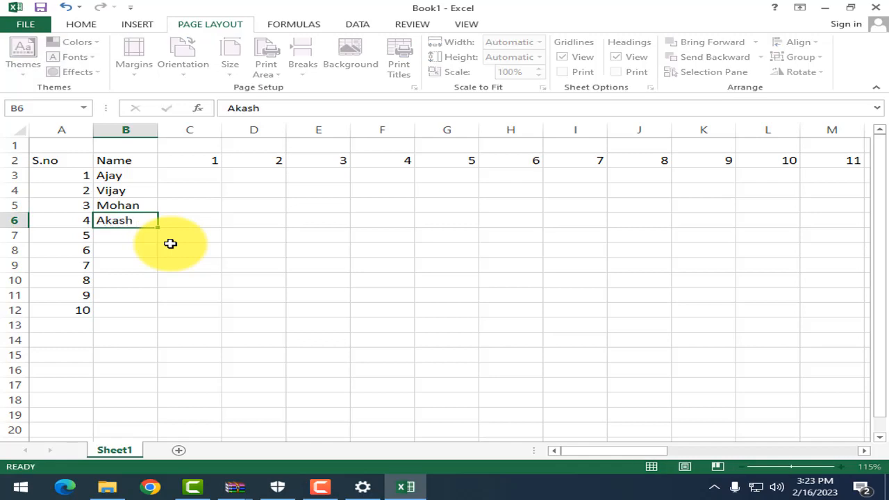
pyautogui.press('Return')
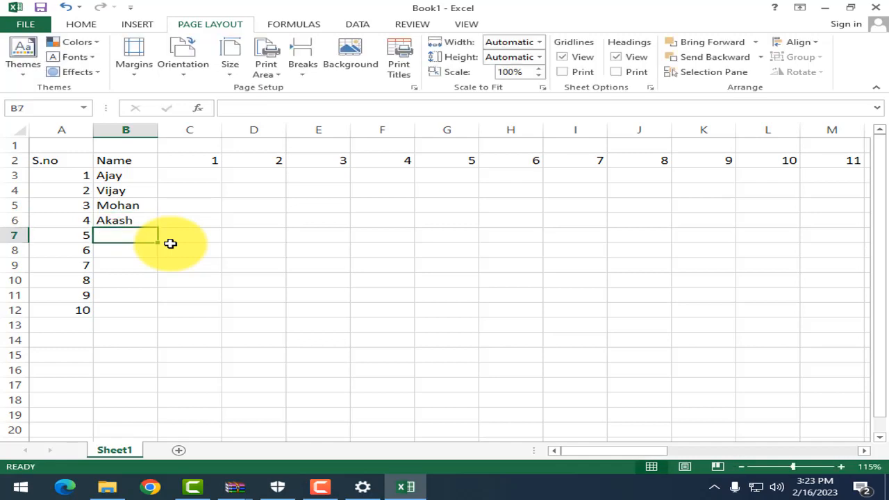
pyautogui.write('Manish')
pyautogui.press('Return')
# Enter the people's names for serial numbers 6 to 10 in cells B8:B12
pyautogui.write('M')
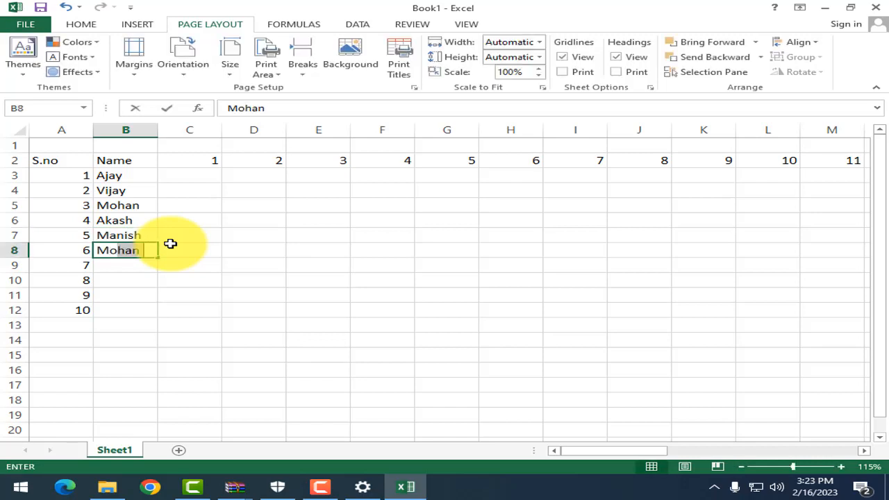
pyautogui.press('BackSpace')
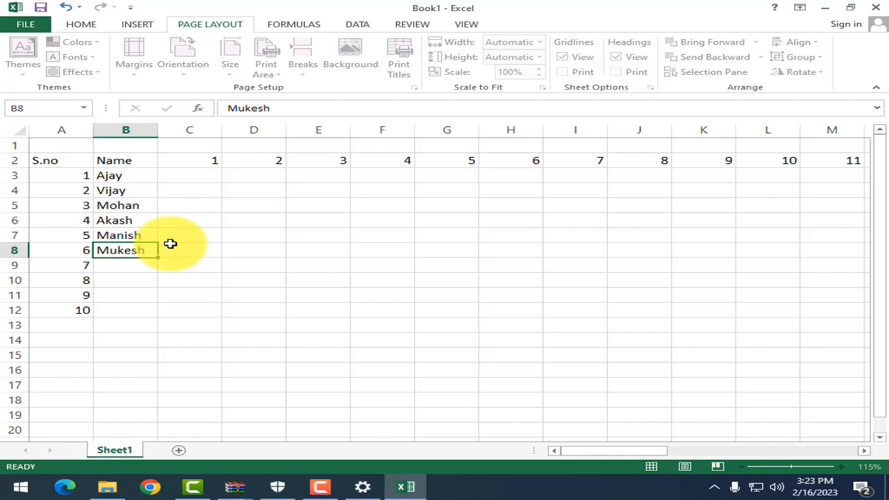
pyautogui.press('Return')
pyautogui.write('Raja')
pyautogui.press('Return')
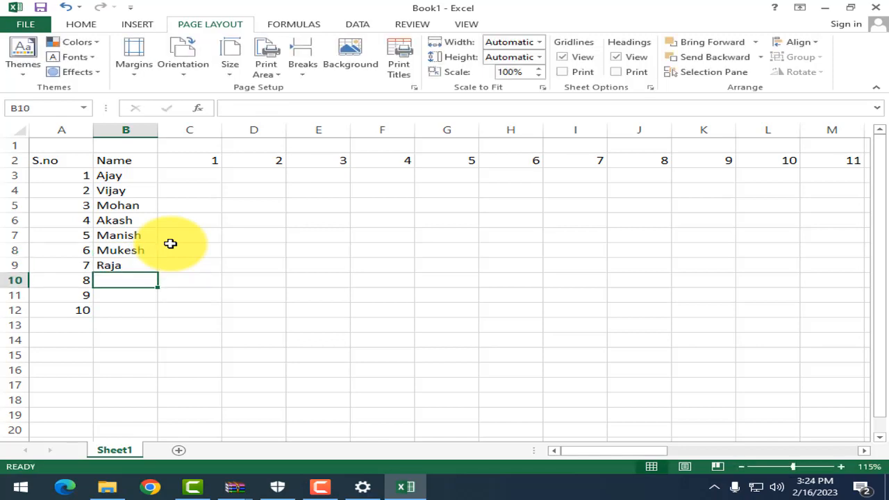
pyautogui.write('Diksha')
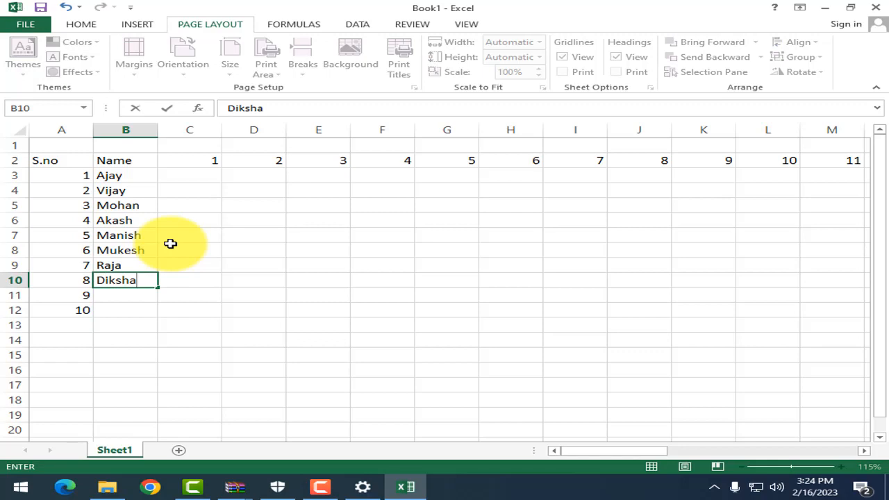
pyautogui.press('Return')
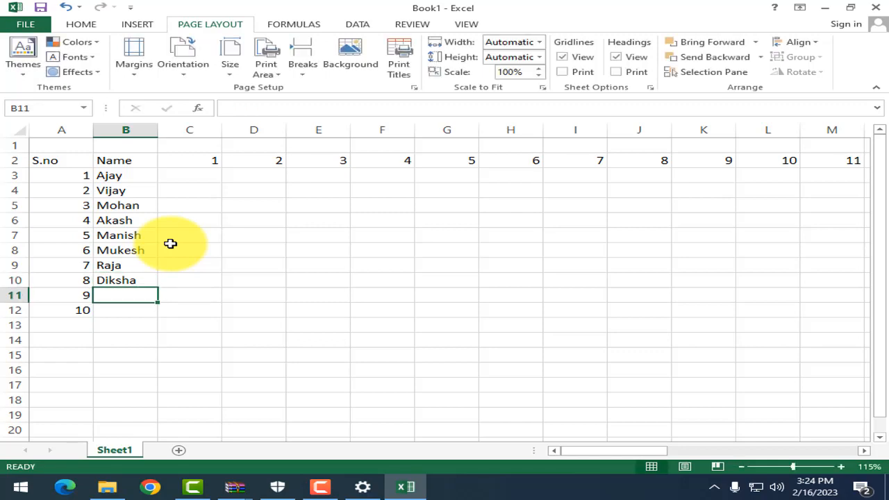
pyautogui.write('Rohini')
pyautogui.press('Return')
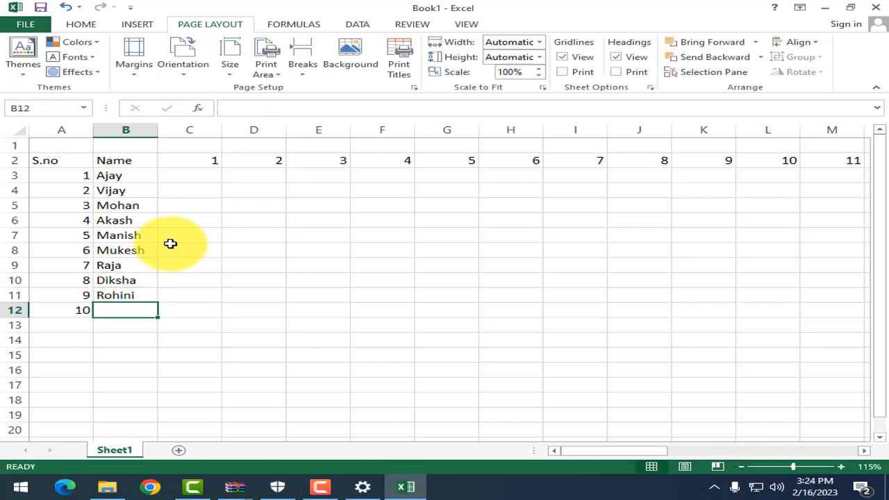
pyautogui.write('N')
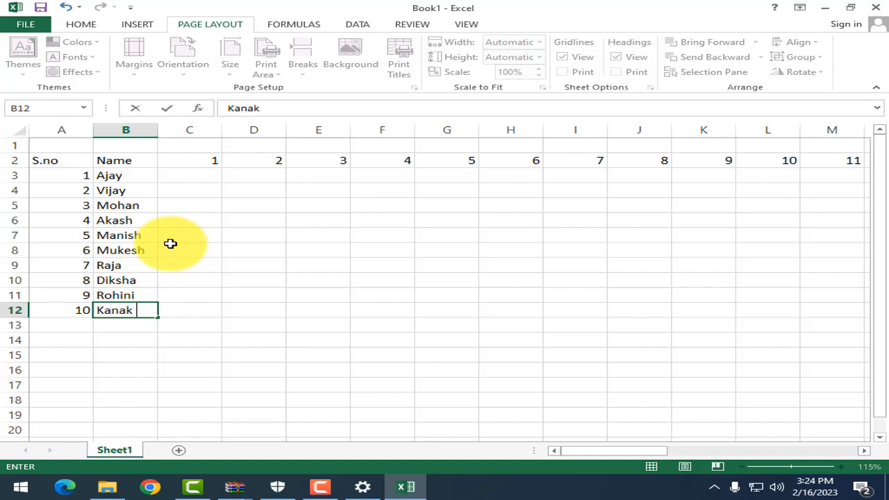
pyautogui.press('Return')
# Add three more people's names in cells B13:B15 below the numbered rows
pyautogui.write('Megth')
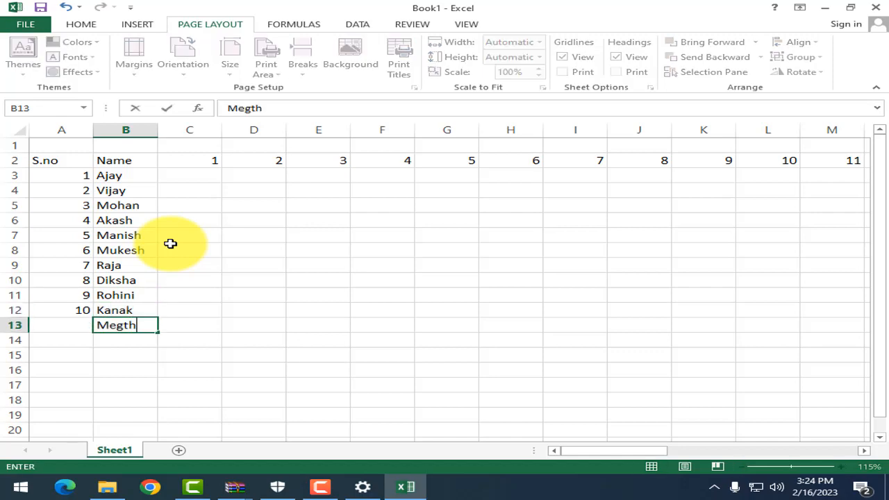
pyautogui.write('a')
pyautogui.press('Return')
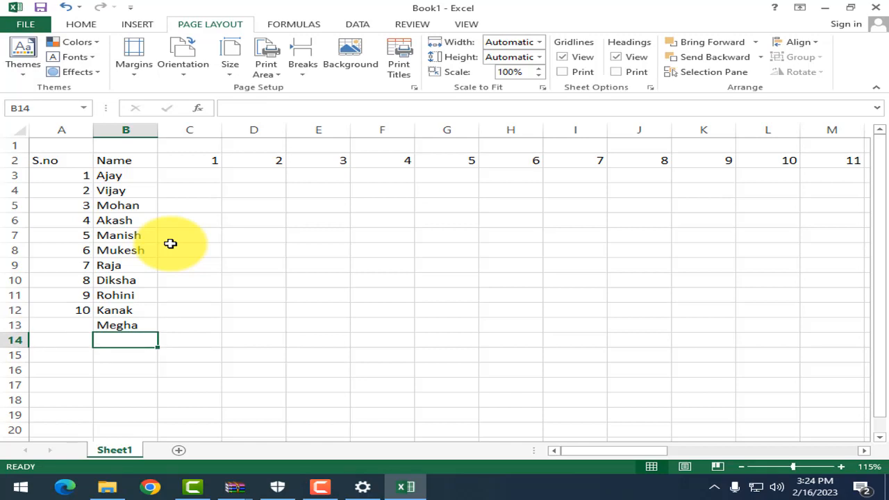
pyautogui.write('Riya')
pyautogui.press('Return')
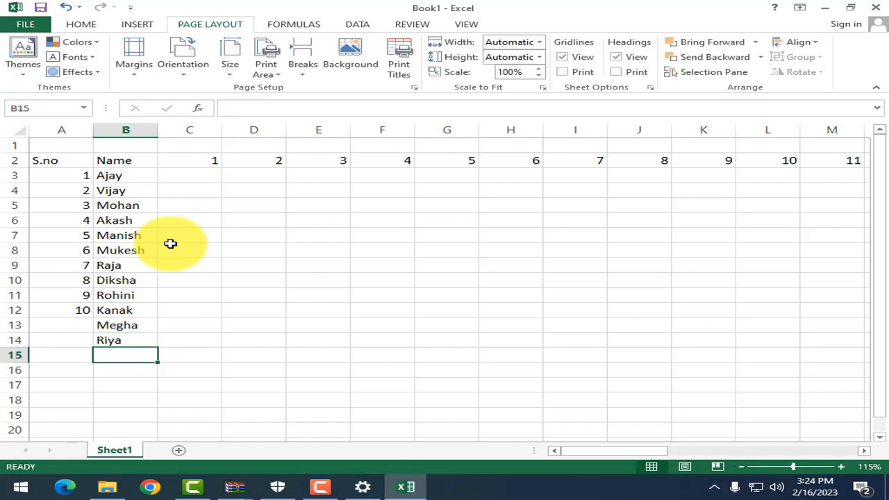
pyautogui.write('A')
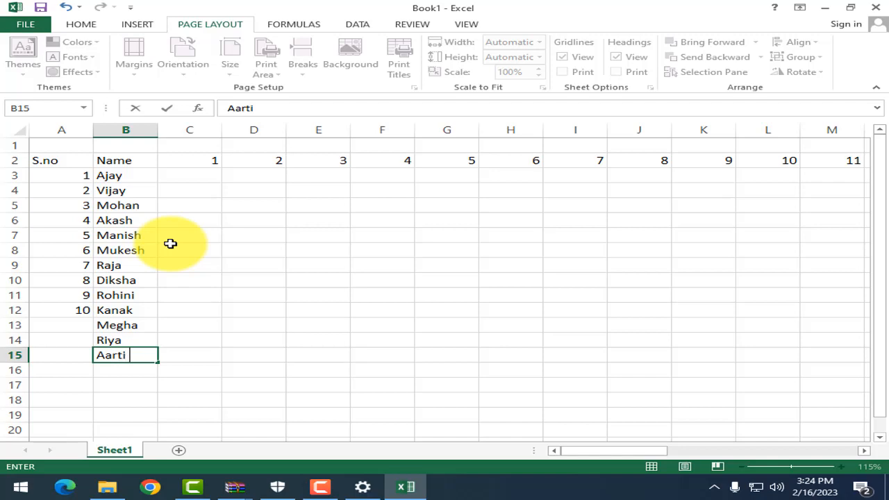
pyautogui.write('arti')
pyautogui.press('Return')
# Extend the S.no series down to 13 in cell A15 so the three added names are numbered
pyautogui.moveTo(60, 296); pyautogui.dragTo(91, 355)
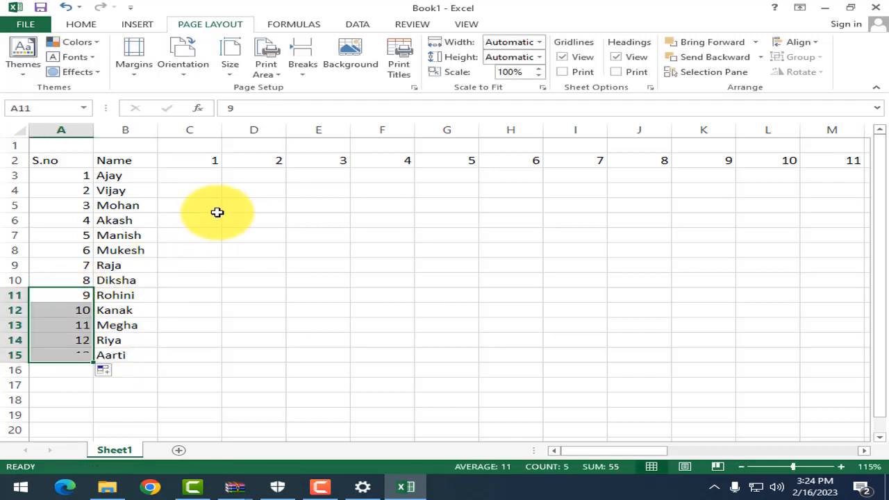
pyautogui.click(202, 188)
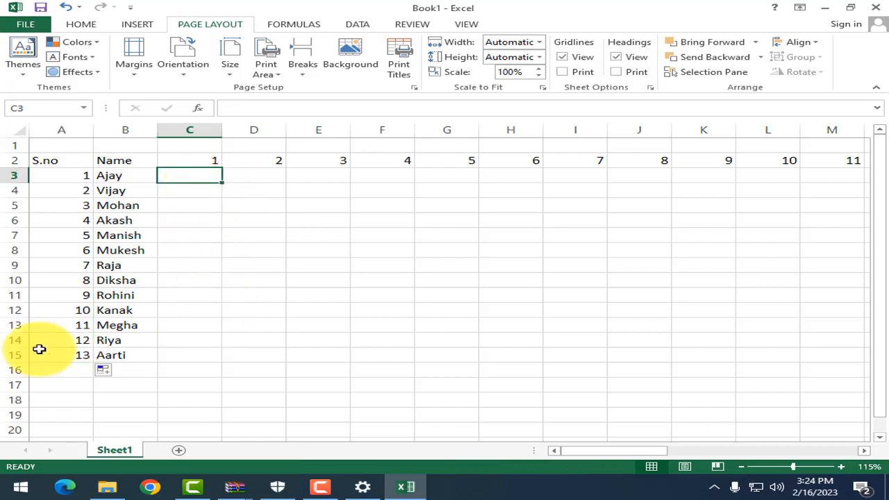
pyautogui.click(91, 368)
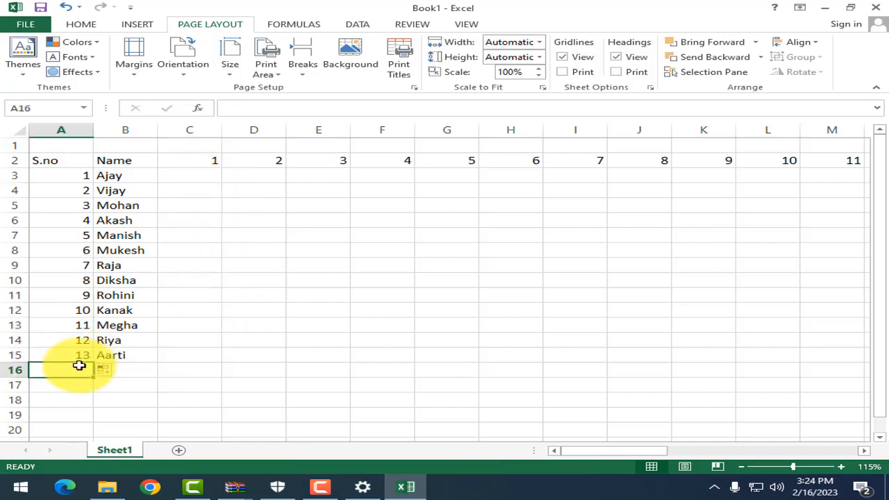
# Mark attendance P for the first person for days 1 to 9 in cells C3:K3
pyautogui.click(210, 175)
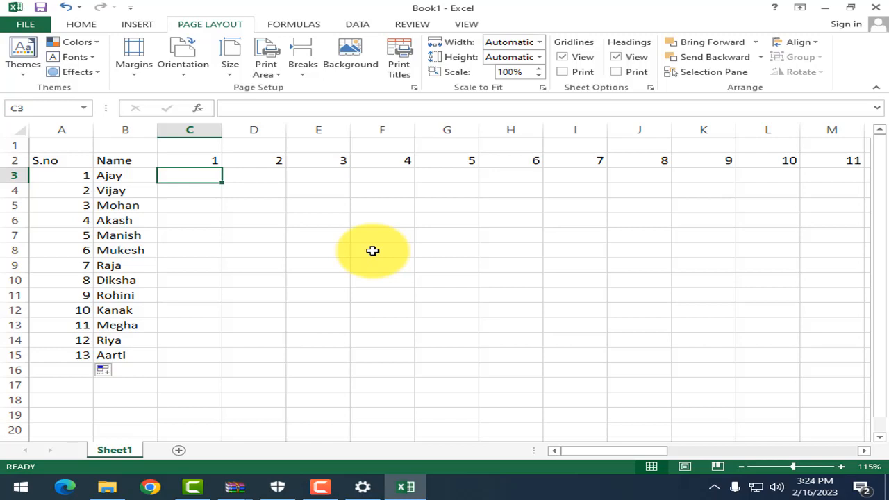
pyautogui.write('P')
pyautogui.press('Tab')
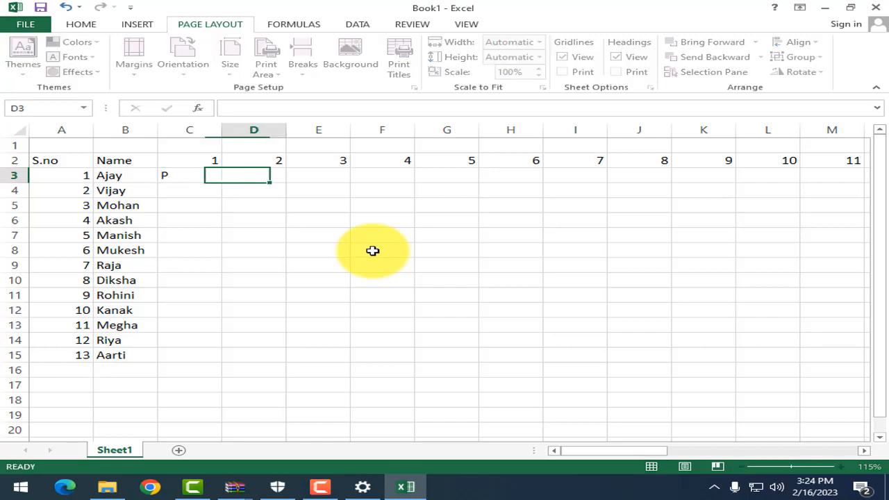
pyautogui.write('P\tP\tP\tP\tP')
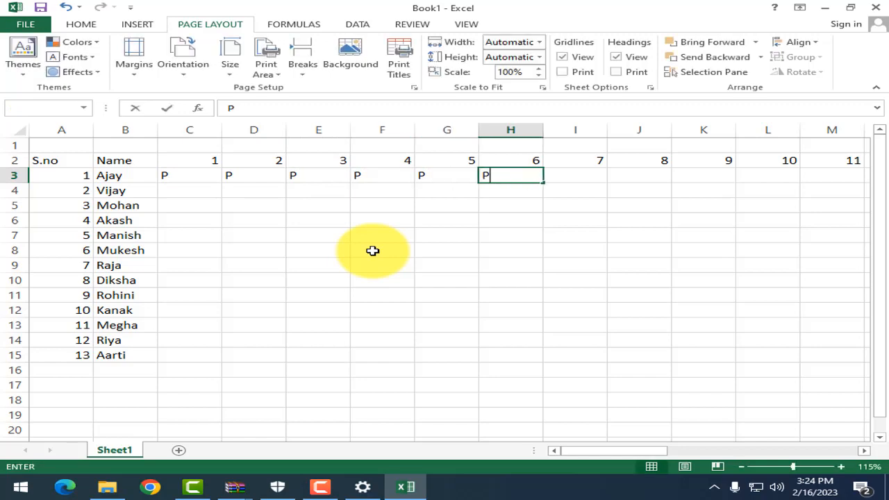
pyautogui.write('\tPP\tP\tP')
# Correct the first person's day 7 entry in I3 to a single P
pyautogui.press('Left')
pyautogui.press('Left')
pyautogui.press('Left')
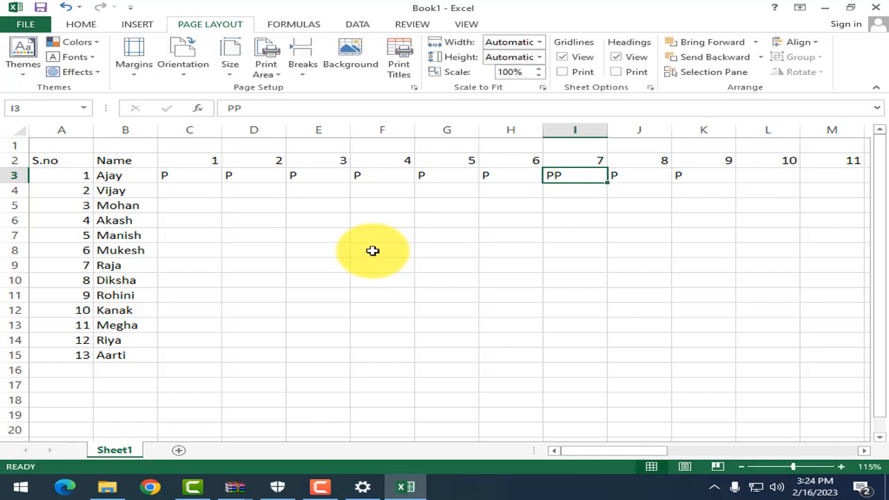
pyautogui.write('P')
pyautogui.press('Tab')
pyautogui.write('P')
pyautogui.press('Tab')
pyautogui.press('Tab')
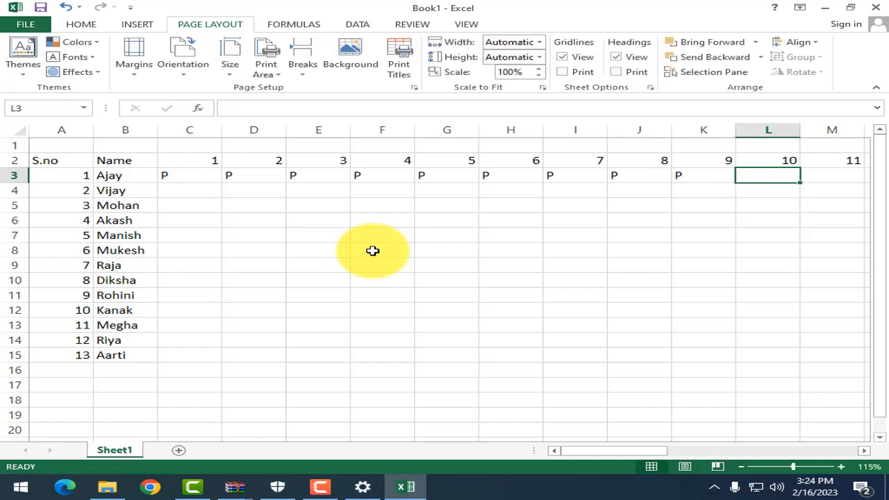
# Continue marking P in row 3 for days 10 to 29 in L3:AE3, with a single P in AB3
pyautogui.write('P\tP\tP\tP\tP\t')
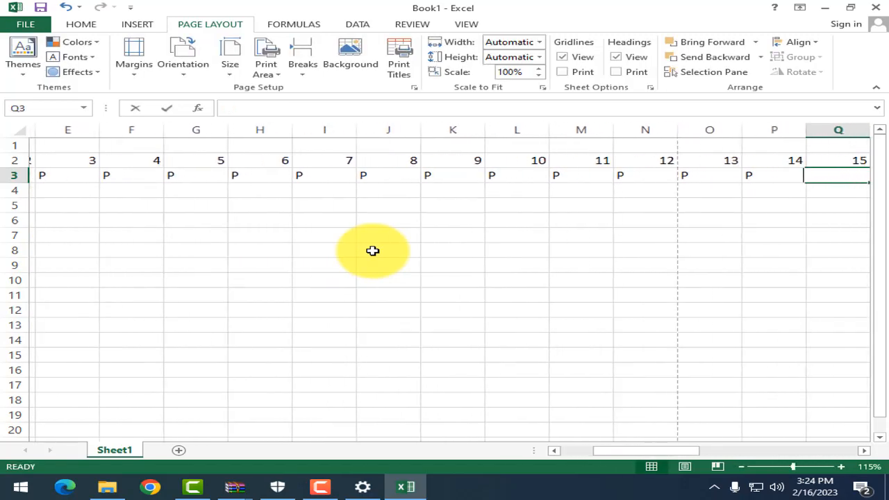
pyautogui.write('P\tP\tP\tP\tP\tP\tP\tP\t')
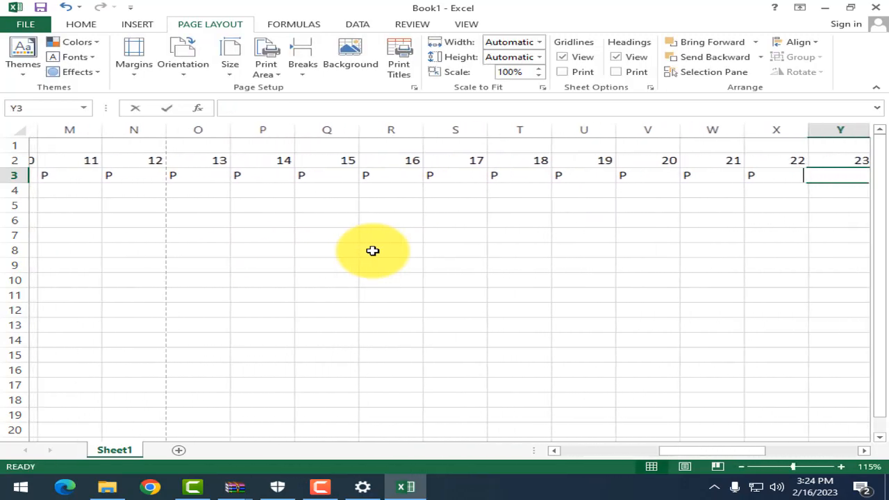
pyautogui.write('P\tP\tP\tPP\tP\tP')
pyautogui.hotkey('shift', 'Tab')
pyautogui.hotkey('shift', 'Tab')
pyautogui.hotkey('shift', 'Tab')
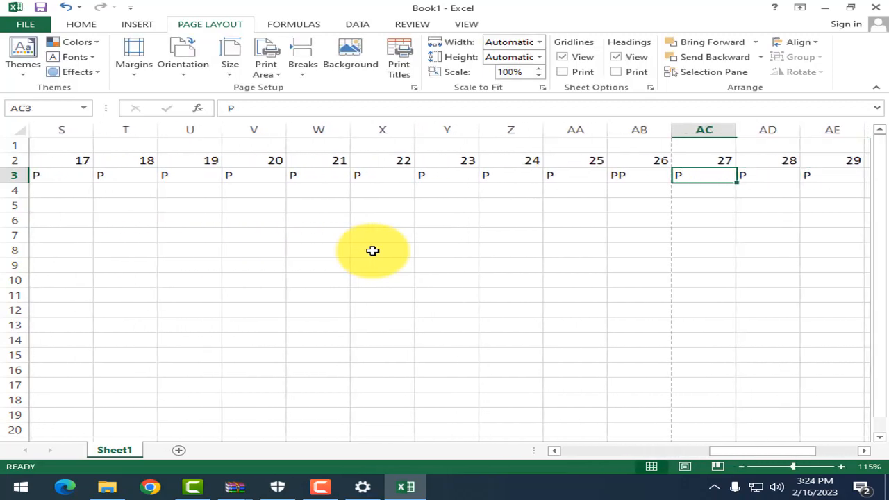
pyautogui.write('P\tP\tP\tP\tP\t')
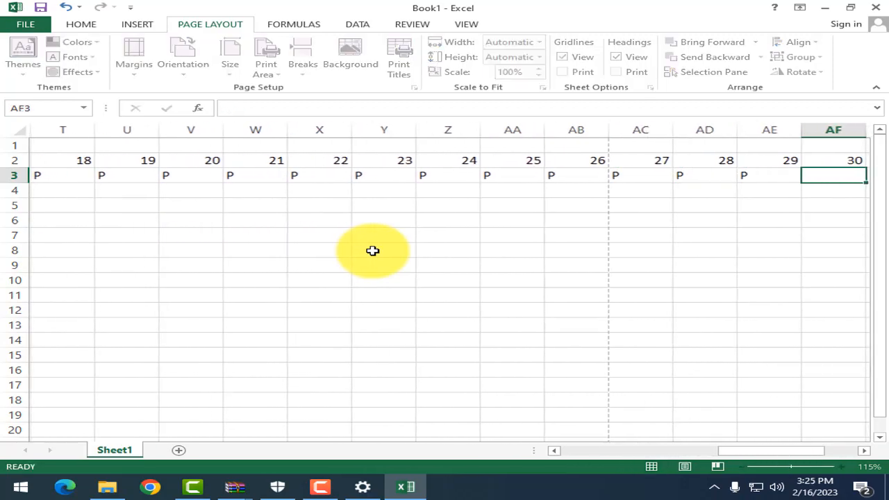
# Mark P for days 30 and 31 in AF3:AG3 and clear the surplus P from AH3
pyautogui.write('P\tP\tP')
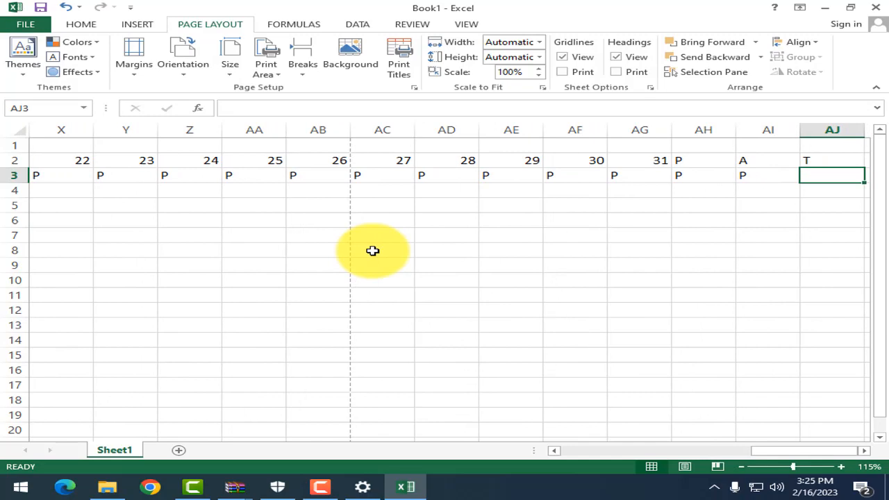
pyautogui.hotkey('shift', 'Tab')
pyautogui.hotkey('shift', 'Tab')
pyautogui.press('Tab')
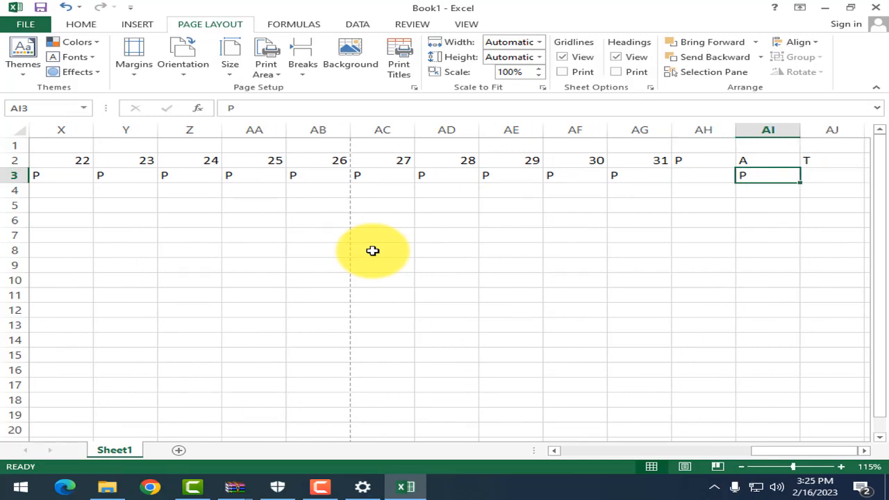
# Fill the first person's P marks for days 1 to 31 in C3:AG3 down through row 16
pyautogui.hotkey('shift', 'Tab')
pyautogui.hotkey('shift', 'Tab')
pyautogui.hotkey('shift', 'Tab')
pyautogui.hotkey('shift', 'Tab')
pyautogui.hotkey('shift', 'Tab')
pyautogui.hotkey('shift', 'Tab')
pyautogui.hotkey('shift', 'Tab')
pyautogui.hotkey('shift', 'Tab')
pyautogui.hotkey('shift', 'Tab')
pyautogui.hotkey('shift', 'Tab')
pyautogui.hotkey('shift', 'Tab')
pyautogui.hotkey('shift', 'Tab')
pyautogui.hotkey('shift', 'Tab')
pyautogui.hotkey('shift', 'Tab')
pyautogui.hotkey('shift', 'Tab')
pyautogui.hotkey('shift', 'Tab')
pyautogui.hotkey('shift', 'Tab')
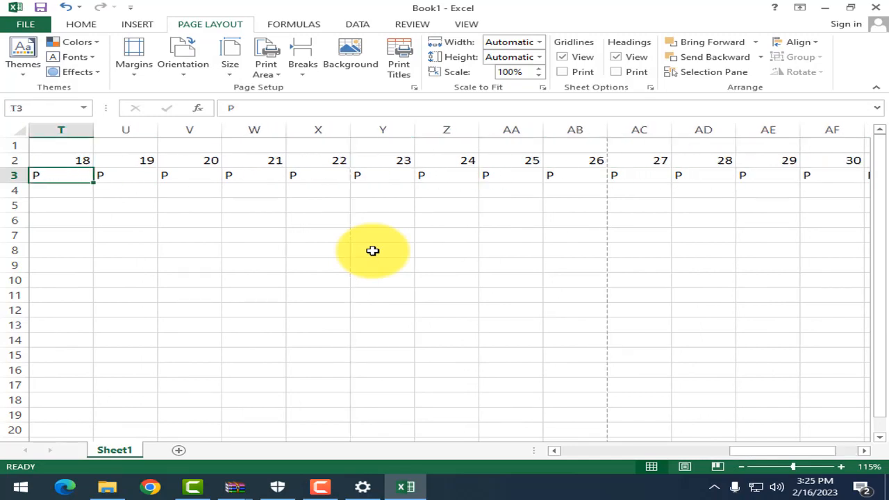
pyautogui.hotkey('shift', 'Tab')
pyautogui.hotkey('shift', 'Tab')
pyautogui.hotkey('shift', 'Tab')
pyautogui.hotkey('shift', 'Tab')
pyautogui.hotkey('shift', 'Tab')
pyautogui.hotkey('shift', 'Tab')
pyautogui.hotkey('shift', 'Tab')
pyautogui.hotkey('shift', 'Tab')
pyautogui.hotkey('shift', 'Tab')
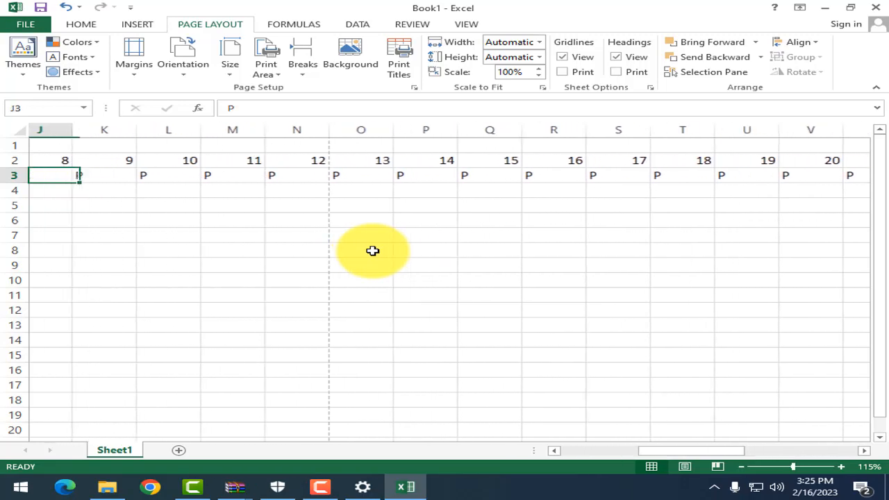
pyautogui.hotkey('shift', 'Tab')
pyautogui.hotkey('shift', 'Tab')
pyautogui.hotkey('shift', 'Tab')
pyautogui.hotkey('shift', 'Tab')
pyautogui.hotkey('shift', 'Tab')
pyautogui.hotkey('shift', 'Tab')
pyautogui.hotkey('shift', 'Tab')
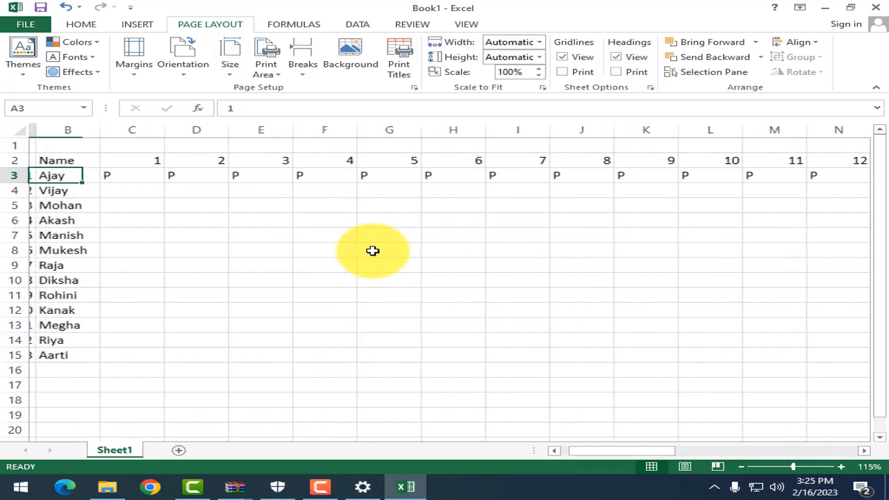
pyautogui.press('Right')
pyautogui.hotkey('shift', 'Right')
pyautogui.hotkey('shift', 'Right')
pyautogui.hotkey('shift', 'Right')
pyautogui.hotkey('shift', 'Right')
pyautogui.hotkey('shift', 'Right')
pyautogui.hotkey('shift', 'Right')
pyautogui.hotkey('shift', 'Right')
pyautogui.hotkey('shift', 'Right')
pyautogui.hotkey('shift', 'Right')
pyautogui.hotkey('shift', 'Right')
pyautogui.hotkey('shift', 'Right')
pyautogui.hotkey('shift', 'Right')
pyautogui.hotkey('shift', 'Right')
pyautogui.hotkey('shift', 'Right')
pyautogui.hotkey('shift', 'Right')
pyautogui.hotkey('shift', 'Right')
pyautogui.hotkey('shift', 'Right')
pyautogui.hotkey('shift', 'Right')
pyautogui.hotkey('shift', 'Right')
pyautogui.hotkey('shift', 'Right')
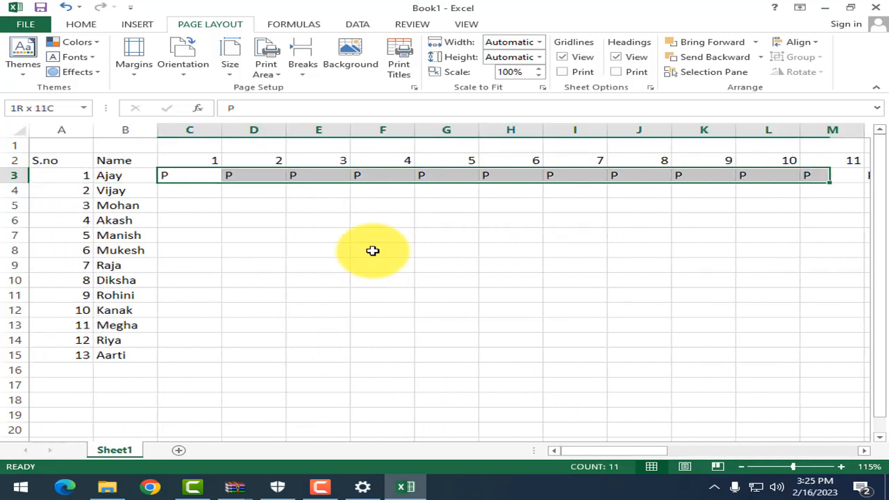
pyautogui.hotkey('shift', 'Right')
pyautogui.hotkey('shift', 'Right')
pyautogui.hotkey('shift', 'Right')
pyautogui.hotkey('shift', 'Right')
pyautogui.hotkey('shift', 'Right')
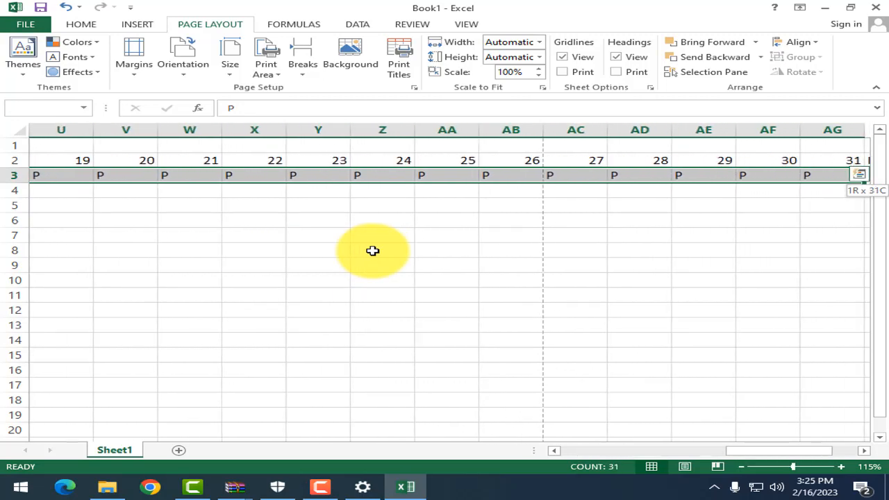
pyautogui.hotkey('shift', 'Left')
pyautogui.hotkey('shift', 'Left')
pyautogui.hotkey('shift', 'Right')
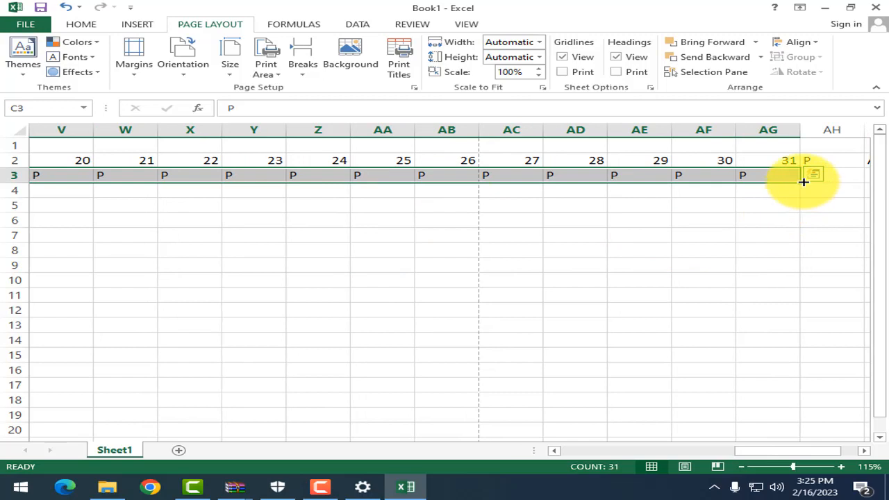
pyautogui.moveTo(801, 182); pyautogui.dragTo(794, 380)
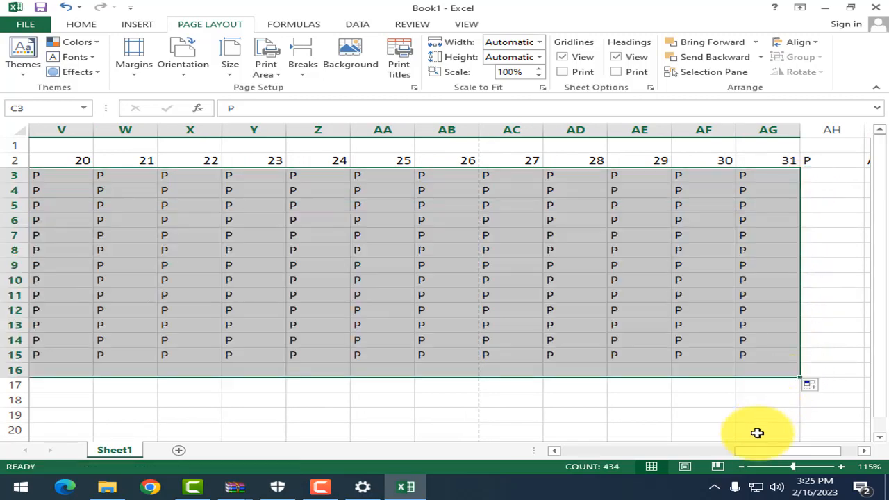
# Clear the surplus P marks from row 16, below the last name
pyautogui.moveTo(764, 453); pyautogui.dragTo(546, 453)
pyautogui.click(32, 381)
pyautogui.click(15, 369)
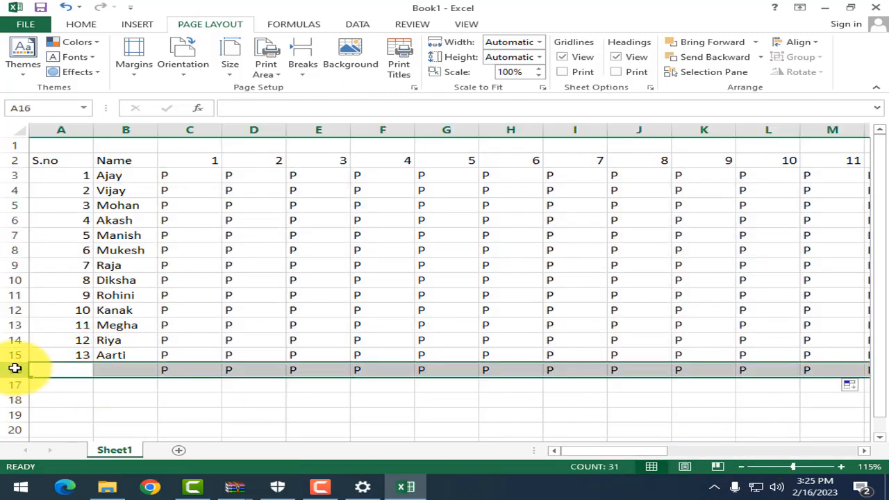
pyautogui.click(424, 370)
pyautogui.scroll(-2, 415, 341)
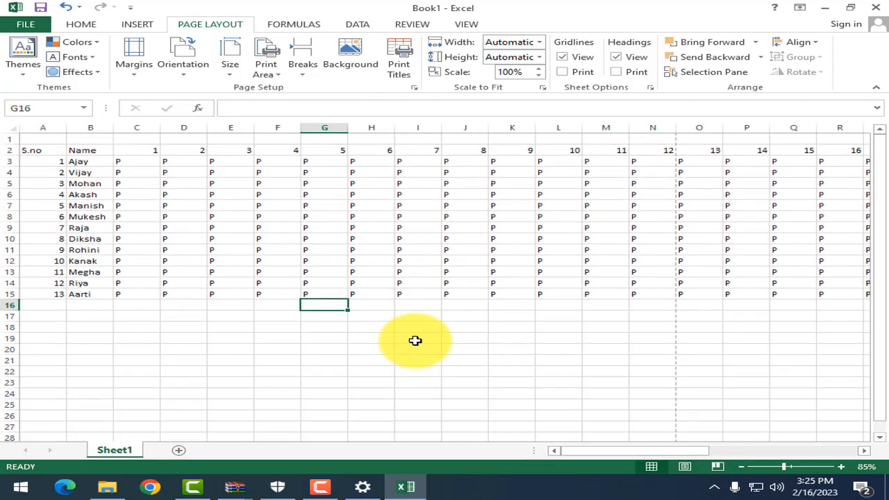
pyautogui.click(371, 294)
pyautogui.click(324, 261)
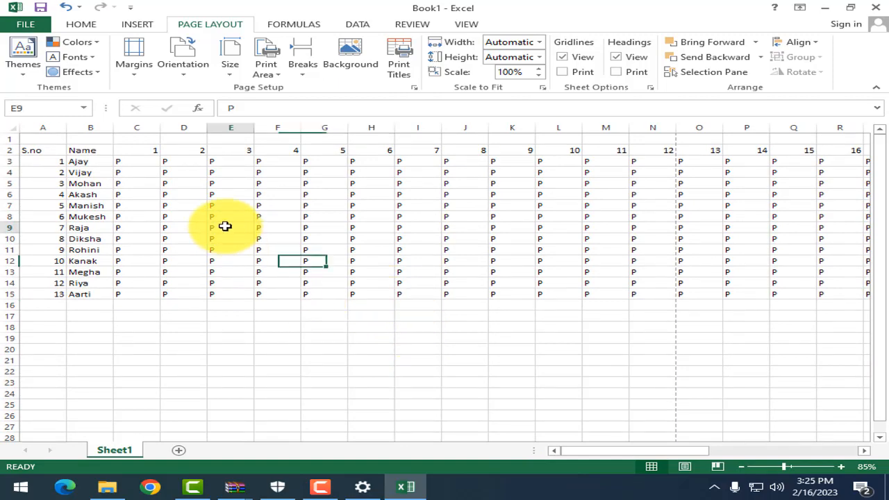
pyautogui.click(224, 227)
pyautogui.scroll(2, 177, 202)
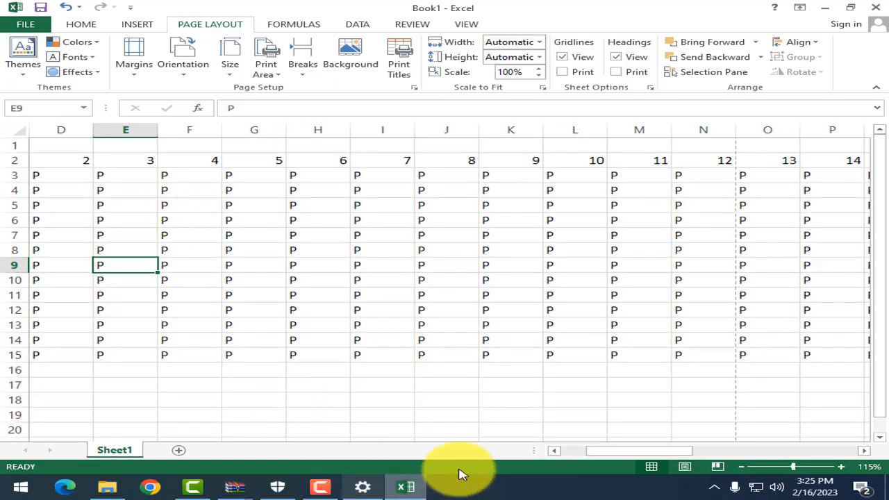
pyautogui.click(558, 457)
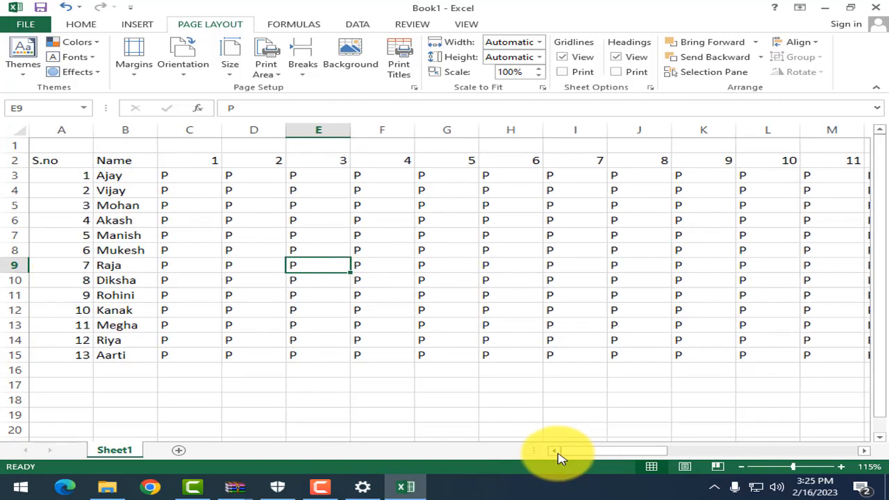
pyautogui.click(318, 325)
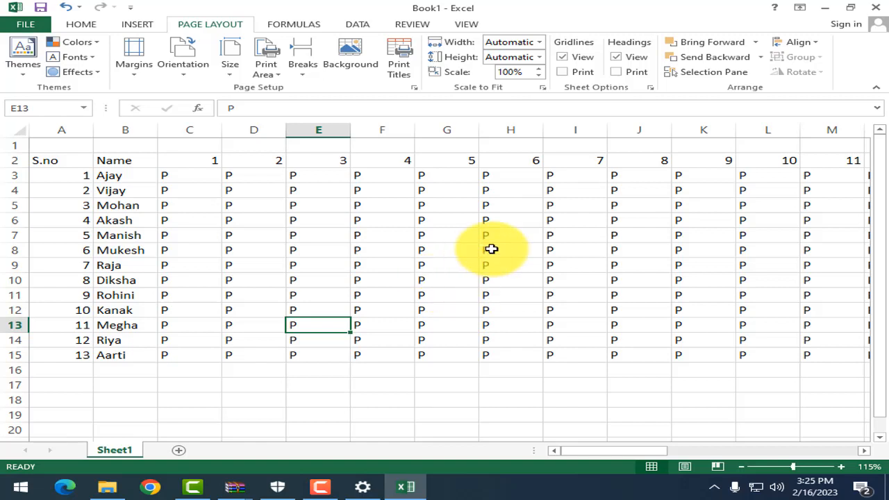
# Mark day 7 as H for everyone by entering H in I3 and filling it down to I15
pyautogui.click(590, 175)
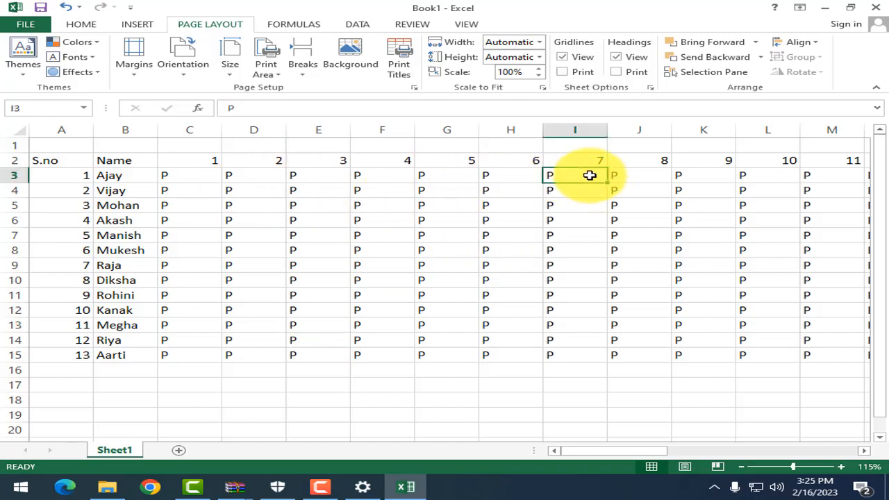
pyautogui.write('H')
pyautogui.press('Return')
pyautogui.click(590, 175)
pyautogui.hotkey('shift', 'Down')
pyautogui.hotkey('shift', 'Down')
pyautogui.hotkey('shift', 'Down')
pyautogui.hotkey('shift', 'Down')
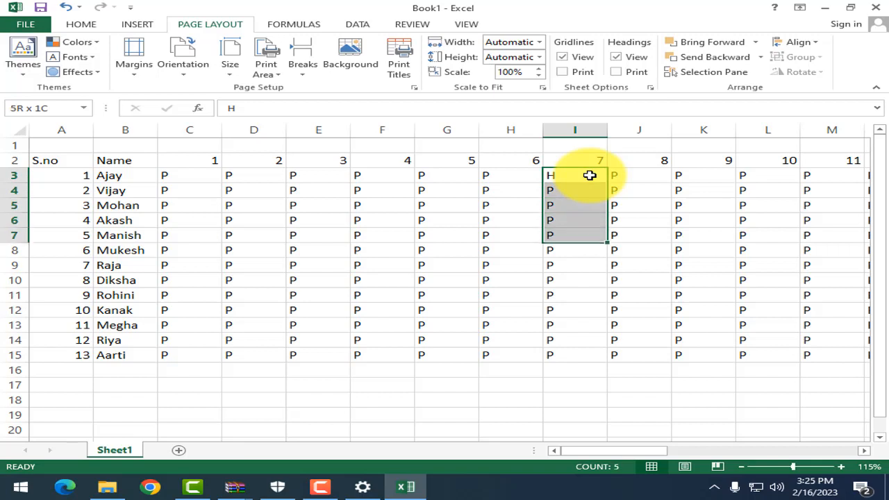
pyautogui.hotkey('shift', 'Down')
pyautogui.hotkey('shift', 'Down')
pyautogui.hotkey('shift', 'Down')
pyautogui.hotkey('shift', 'Down')
pyautogui.hotkey('shift', 'Down')
pyautogui.hotkey('shift', 'Down')
pyautogui.hotkey('shift', 'Down')
pyautogui.hotkey('shift', 'Down')
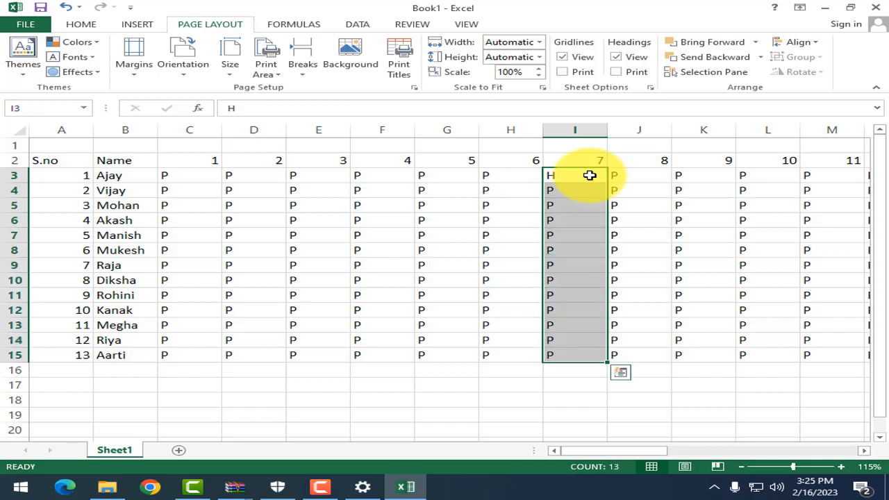
pyautogui.hotkey('ctrl', 'q')
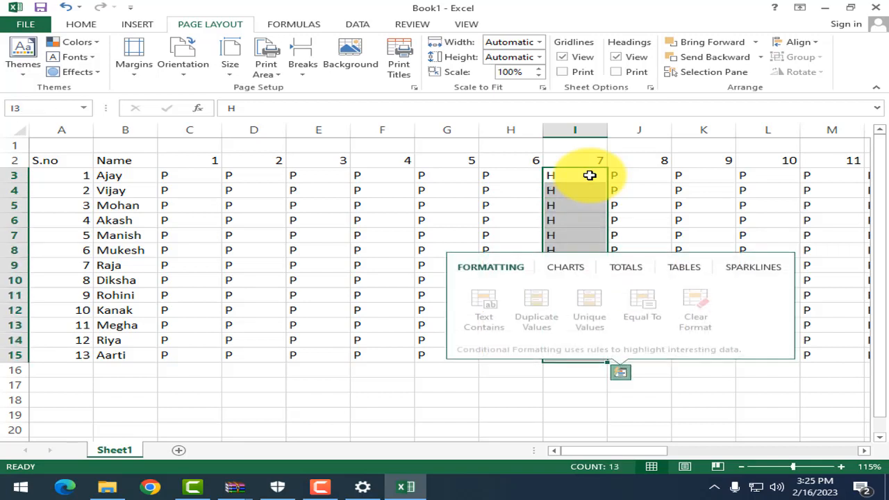
# Mark day 14 as H for everyone by entering H in P3 and filling it down to P15
pyautogui.click(697, 209)
pyautogui.moveTo(601, 451); pyautogui.dragTo(685, 452)
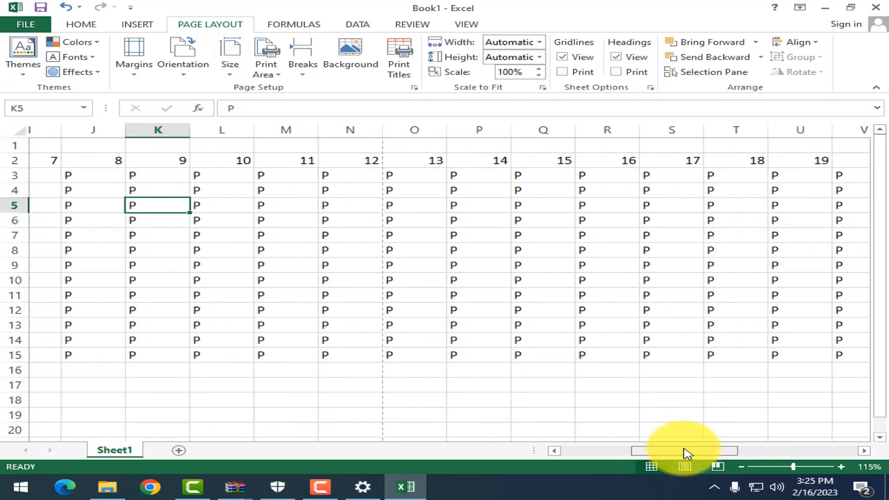
pyautogui.click(446, 178)
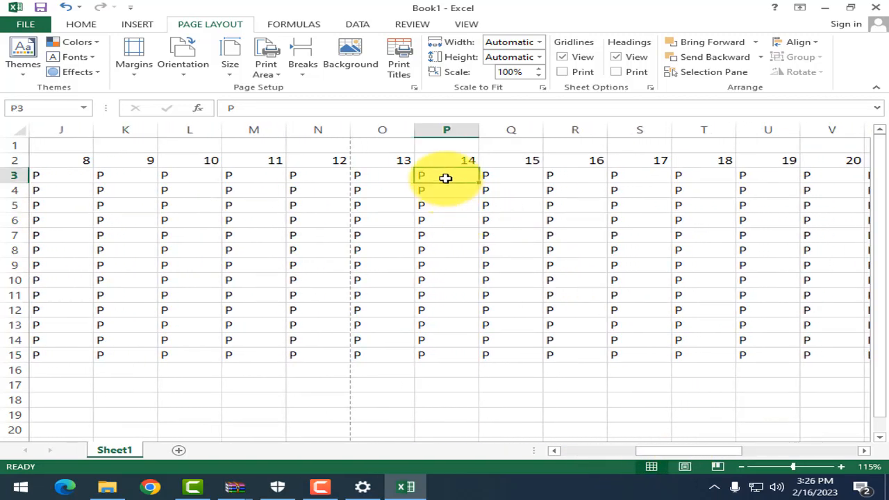
pyautogui.write('H')
pyautogui.hotkey('shift', 'Down')
pyautogui.hotkey('shift', 'Down')
pyautogui.hotkey('shift', 'Down')
pyautogui.hotkey('shift', 'Down')
pyautogui.hotkey('shift', 'Down')
pyautogui.hotkey('shift', 'Down')
pyautogui.hotkey('shift', 'Down')
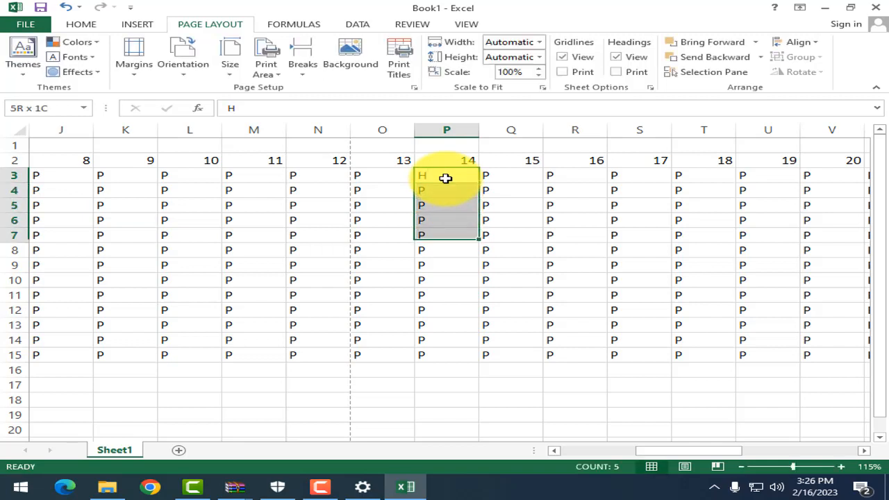
pyautogui.hotkey('shift', 'Down')
pyautogui.hotkey('shift', 'Down')
pyautogui.hotkey('shift', 'Down')
pyautogui.hotkey('shift', 'Down')
pyautogui.hotkey('shift', 'Down')
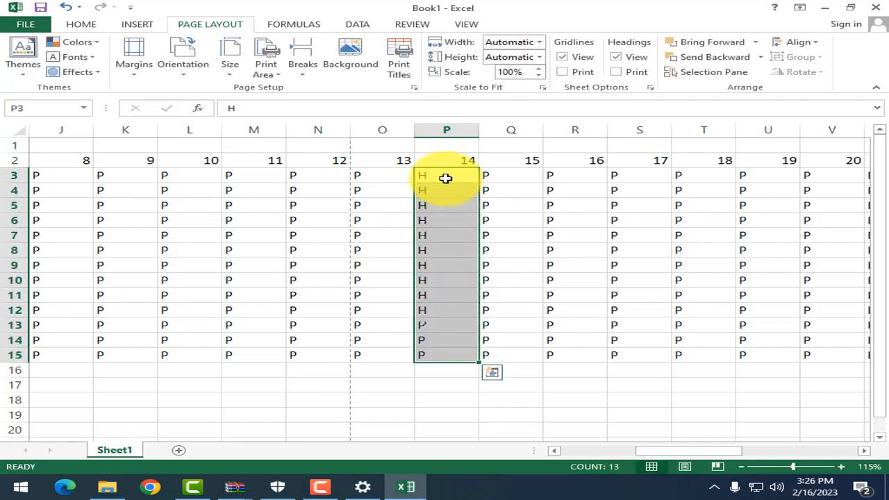
# Mark day 21 as H for everyone by entering H in W3 and filling it down to W15
pyautogui.moveTo(712, 451); pyautogui.dragTo(749, 453)
pyautogui.click(653, 174)
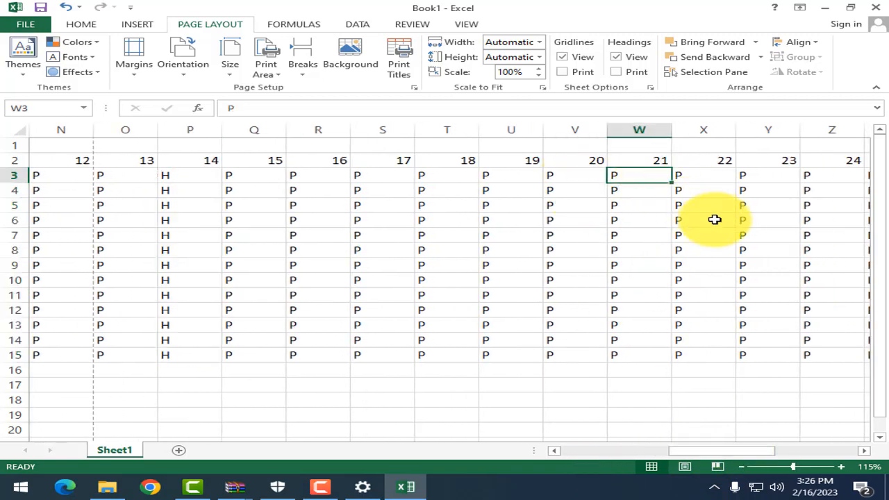
pyautogui.write('H')
pyautogui.press('Return')
pyautogui.press('Up')
pyautogui.hotkey('shift', 'Down')
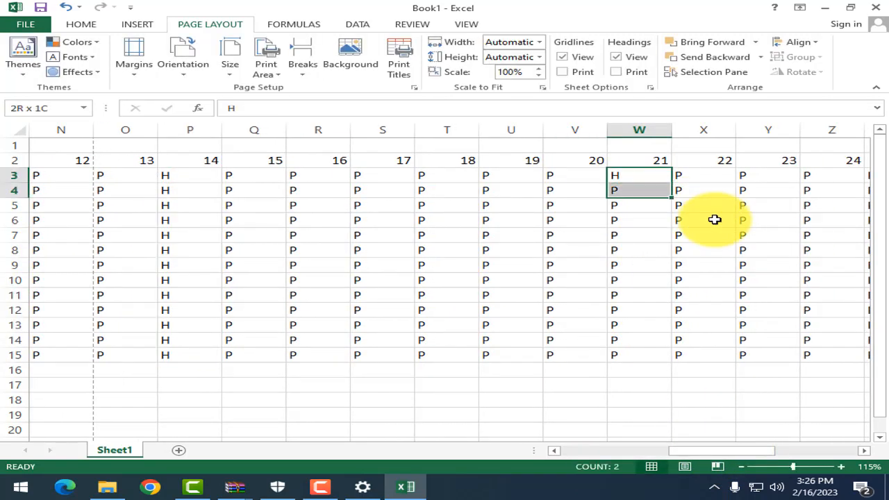
pyautogui.hotkey('shift', 'Down')
pyautogui.hotkey('shift', 'Down')
pyautogui.hotkey('shift', 'Down')
pyautogui.hotkey('shift', 'Down')
pyautogui.hotkey('shift', 'Down')
pyautogui.hotkey('shift', 'Down')
pyautogui.hotkey('shift', 'Down')
pyautogui.hotkey('shift', 'Down')
pyautogui.hotkey('shift', 'Down')
pyautogui.hotkey('shift', 'Down')
pyautogui.hotkey('shift', 'Down')
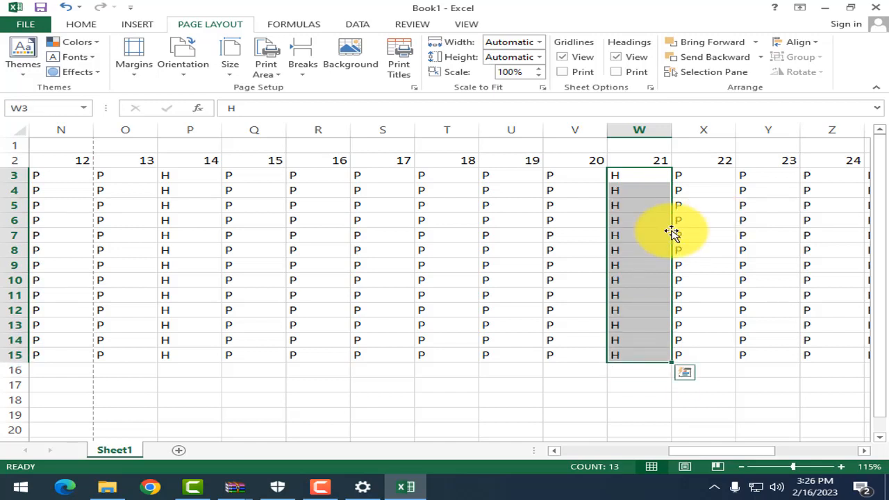
# Mark day 28 as H for everyone by entering H in AD3 and filling it down to AD15
pyautogui.moveTo(767, 451); pyautogui.dragTo(820, 449)
pyautogui.click(726, 175)
pyautogui.write('H')
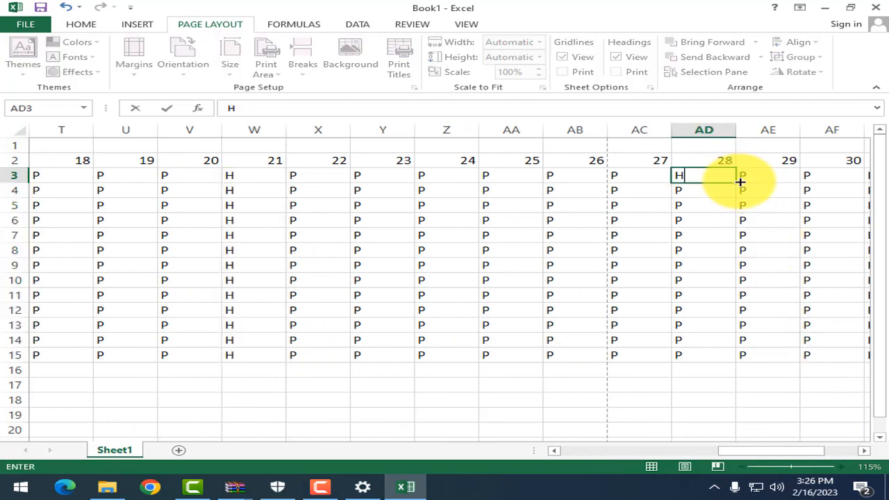
pyautogui.hotkey('shift', 'Down')
pyautogui.hotkey('shift', 'Down')
pyautogui.hotkey('shift', 'Down')
pyautogui.hotkey('shift', 'Down')
pyautogui.hotkey('shift', 'Down')
pyautogui.hotkey('shift', 'Down')
pyautogui.hotkey('shift', 'Down')
pyautogui.hotkey('shift', 'Down')
pyautogui.hotkey('shift', 'Down')
pyautogui.hotkey('shift', 'Down')
pyautogui.hotkey('shift', 'Down')
pyautogui.hotkey('shift', 'Down')
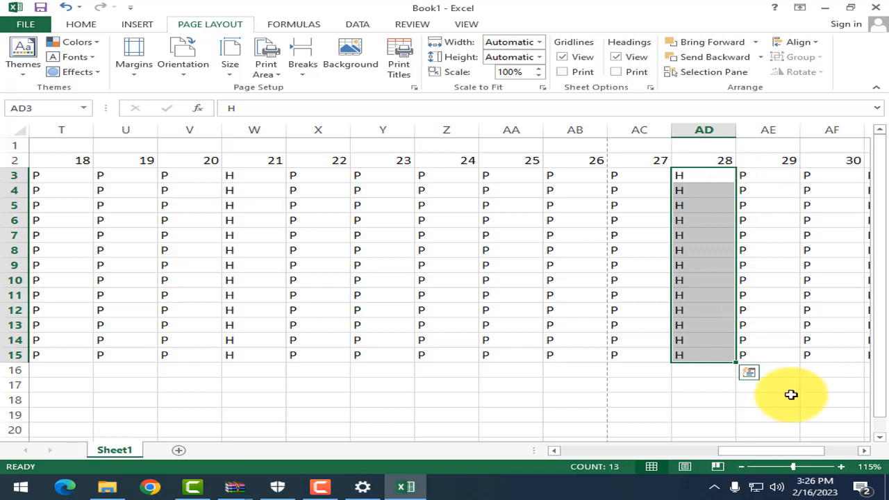
# Mark two absences on day 1 by entering A in C5 and C8
pyautogui.click(837, 451)
pyautogui.moveTo(812, 458); pyautogui.dragTo(566, 460)
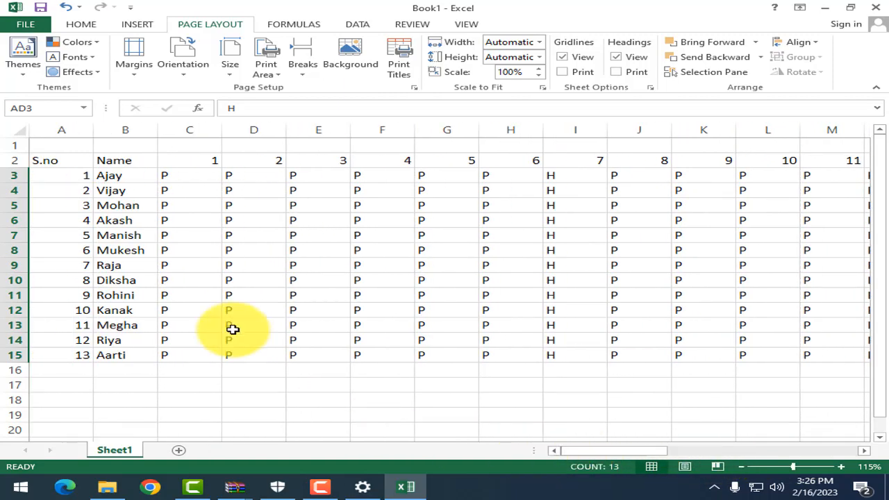
pyautogui.click(193, 222)
pyautogui.press('Up')
pyautogui.press('Up')
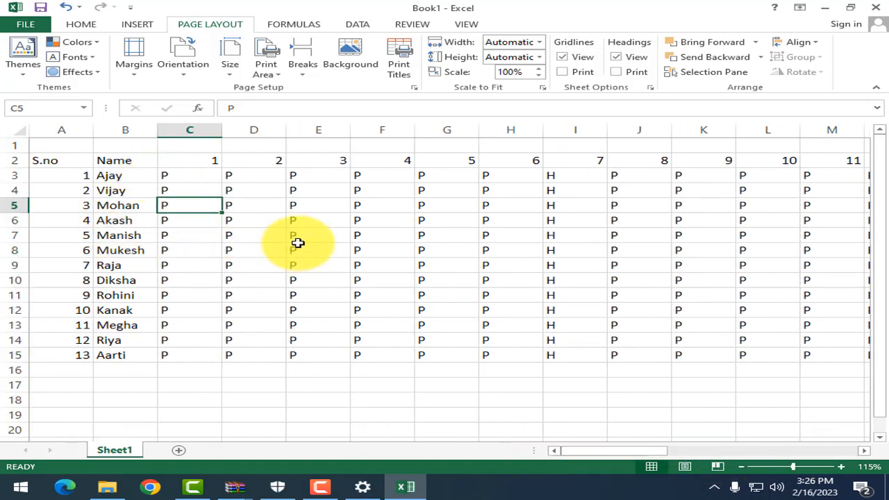
pyautogui.press('Down')
pyautogui.write('A')
pyautogui.press('Down')
pyautogui.press('Down')
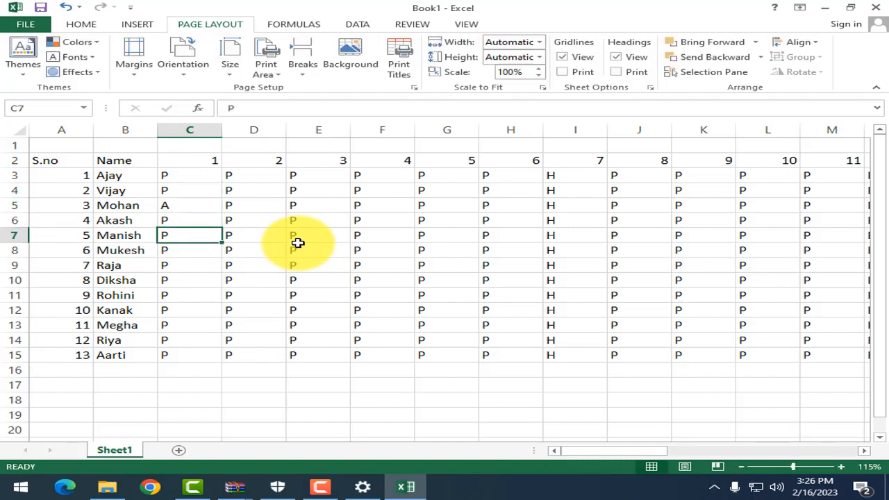
pyautogui.press('Down')
pyautogui.write('A')
# Mark two more absences on day 1 by entering A in C12 and C15
pyautogui.press('Down')
pyautogui.press('Down')
pyautogui.press('Down')
pyautogui.press('Down')
pyautogui.write('A')
pyautogui.press('Down')
pyautogui.press('Down')
pyautogui.press('Down')
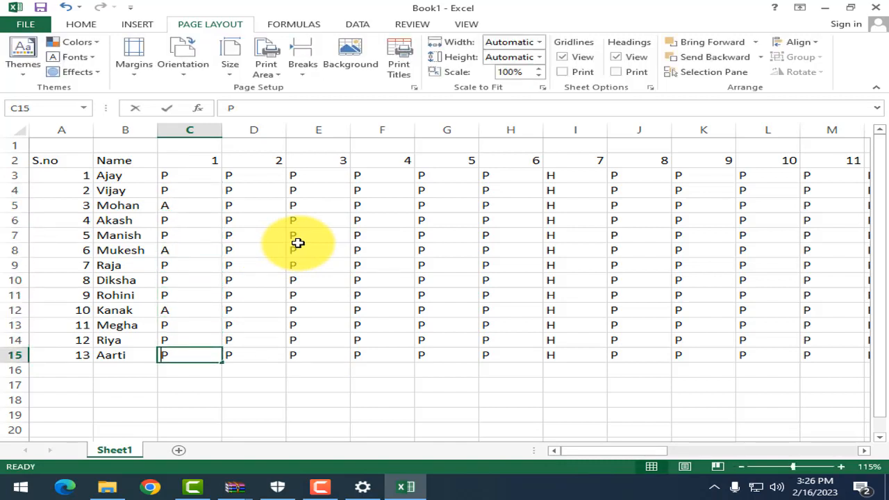
pyautogui.write('A')
# Mark the student in row 6 absent on day 2 by entering A in D6
pyautogui.press('Up')
pyautogui.press('Right')
pyautogui.press('Right')
pyautogui.press('Up')
pyautogui.press('Up')
pyautogui.press('Up')
pyautogui.press('Up')
pyautogui.press('Up')
pyautogui.press('Up')
pyautogui.press('Up')
pyautogui.press('Up')
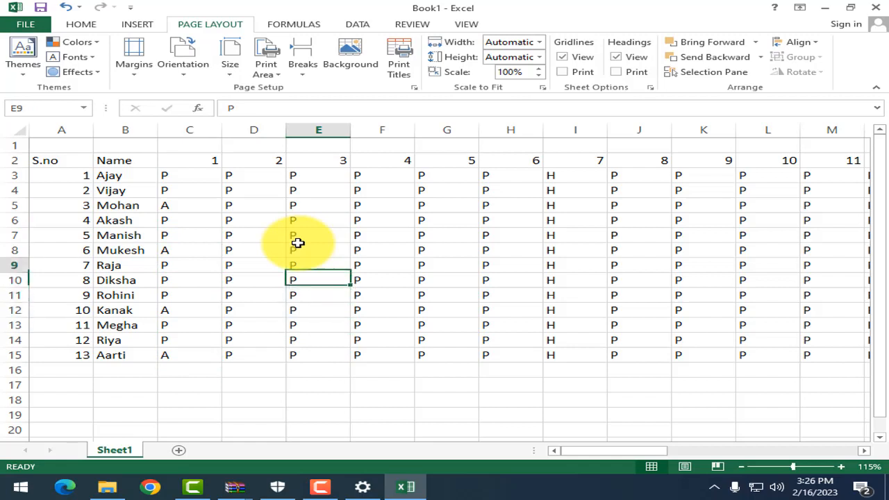
pyautogui.press('Left')
pyautogui.press('Left')
pyautogui.press('Right')
pyautogui.press('Up')
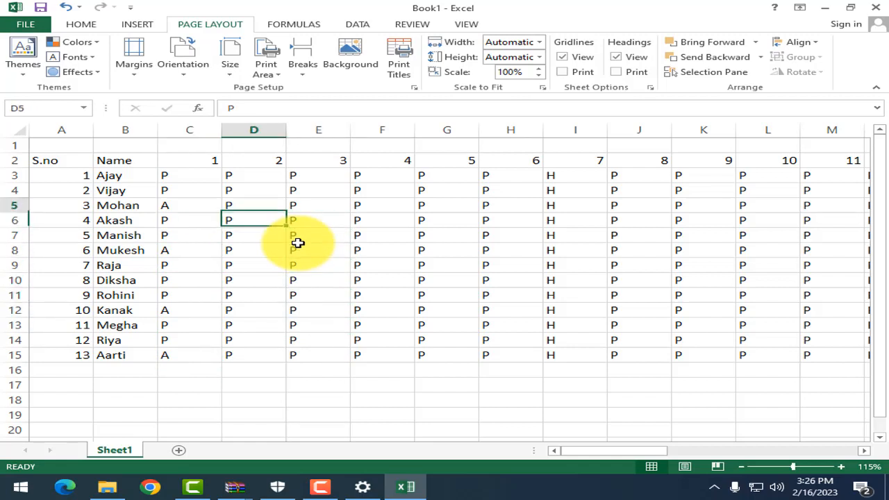
pyautogui.press('Down')
pyautogui.write('A')
pyautogui.press('Down')
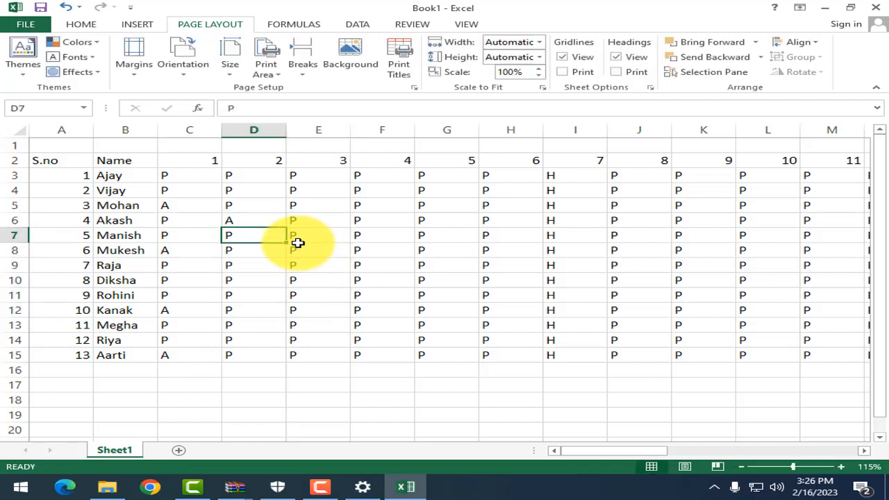
# Mark absences on days 4 and 3 by entering A in F9 and E8
pyautogui.press('Right')
pyautogui.press('Right')
pyautogui.press('Down')
pyautogui.press('Down')
pyautogui.write('A')
pyautogui.press('Left')
pyautogui.press('Left')
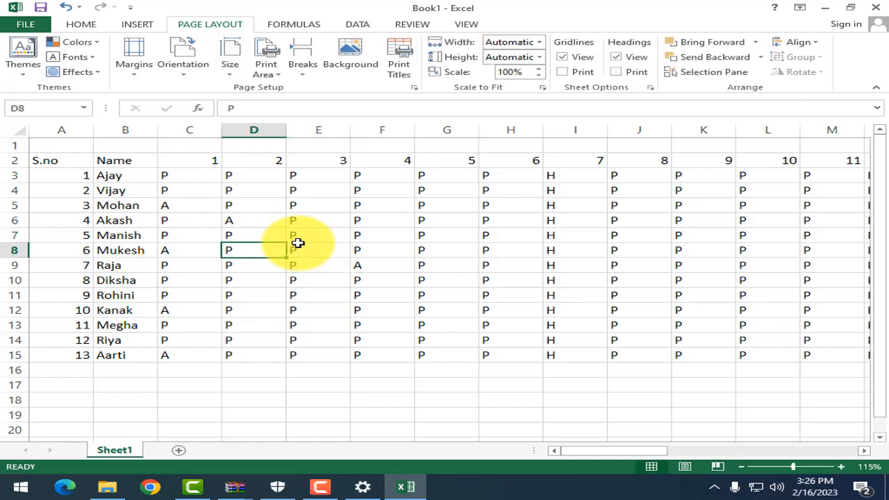
pyautogui.press('Right')
pyautogui.write('A')
# Mark absences on days 6 and 8 by entering A in H10 and J8
pyautogui.press('Right')
pyautogui.press('Right')
pyautogui.press('Right')
pyautogui.press('Down')
pyautogui.press('Down')
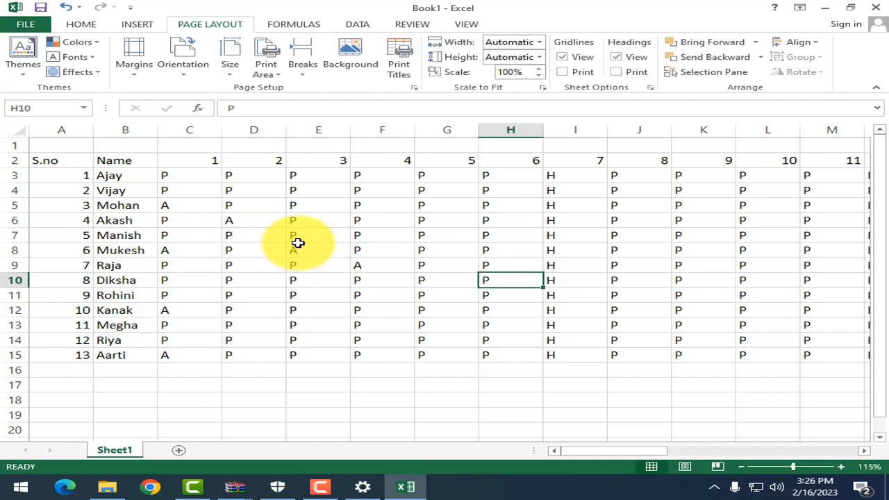
pyautogui.write('A')
pyautogui.press('Right')
pyautogui.press('Right')
pyautogui.press('Up')
pyautogui.press('Up')
pyautogui.write('A')
pyautogui.press('Down')
pyautogui.press('Down')
pyautogui.press('Left')
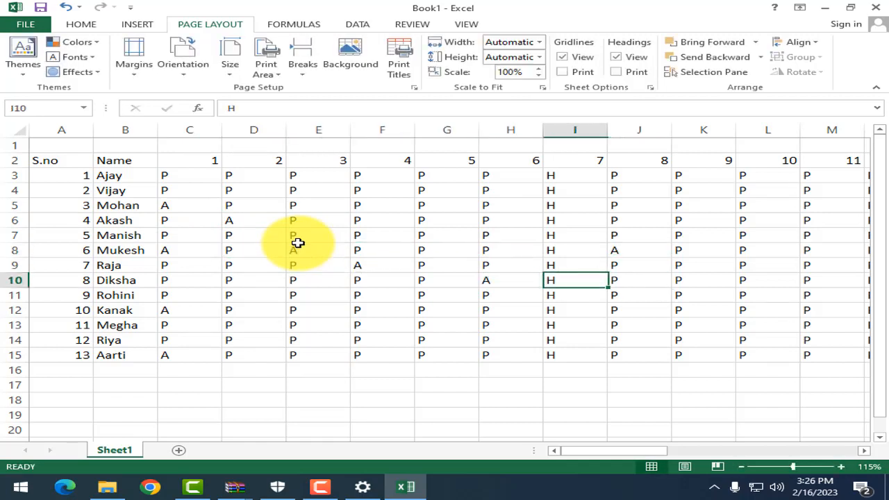
# Mark absences on days 9 and 10 by entering A in K11 and L9
pyautogui.press('Left')
pyautogui.press('Right')
pyautogui.press('Right')
pyautogui.press('Down')
pyautogui.press('Right')
pyautogui.press('Right')
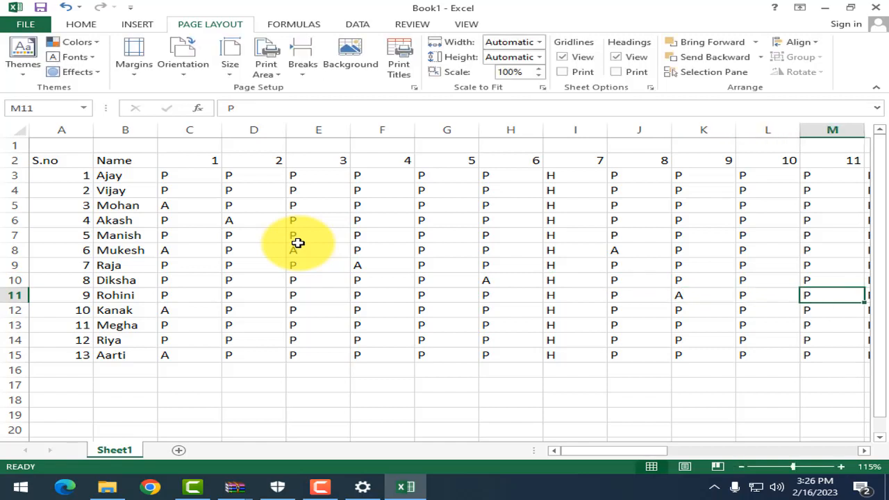
pyautogui.press('Up')
pyautogui.press('Up')
pyautogui.press('Down')
pyautogui.press('Up')
pyautogui.press('Left')
pyautogui.write('A')
pyautogui.press('Right')
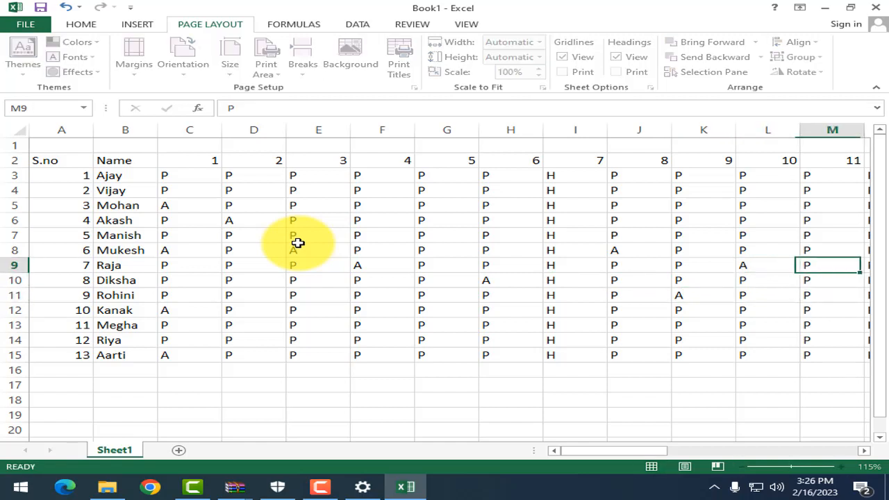
# Mark absences on days 11 and 12 by entering A in M11 and N9
pyautogui.press('Right')
pyautogui.press('Down')
pyautogui.press('Down')
pyautogui.press('Left')
pyautogui.write('A')
pyautogui.press('Right')
pyautogui.press('Up')
pyautogui.press('Up')
pyautogui.write('A')
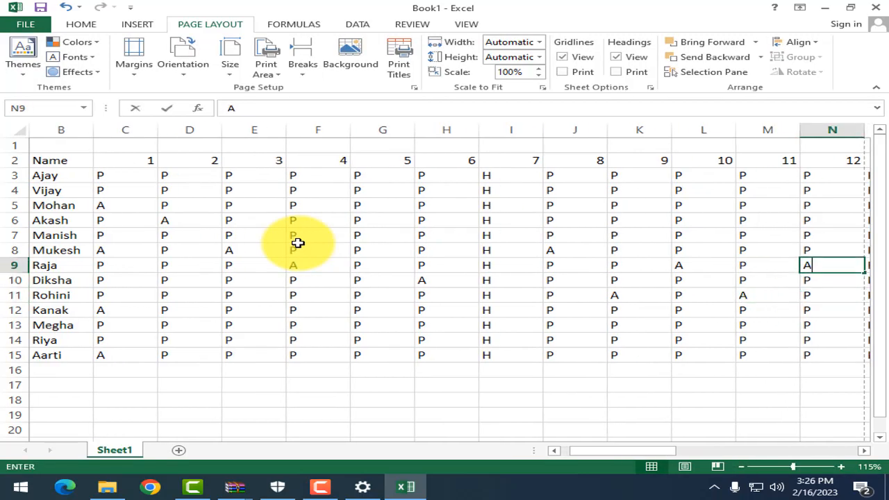
# Mark the student in row 8 absent on day 15 by entering A in Q8
pyautogui.press('Up')
pyautogui.press('Up')
pyautogui.press('Right')
pyautogui.press('Right')
pyautogui.press('Down')
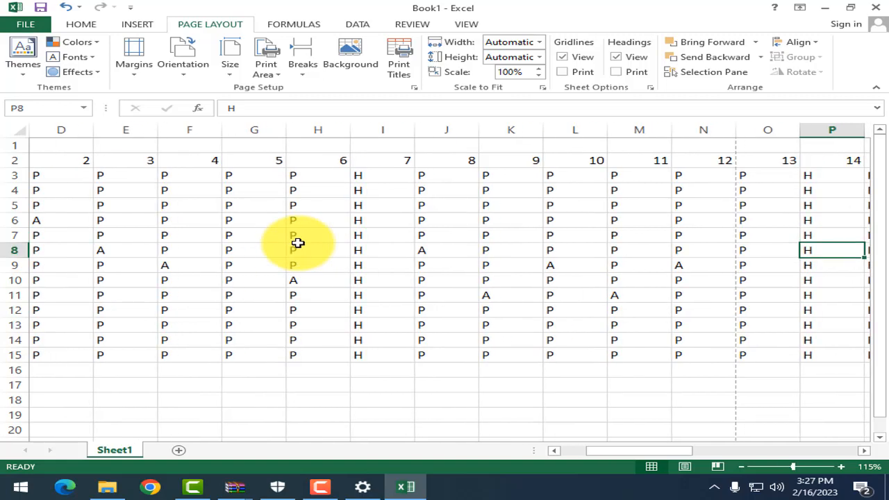
pyautogui.press('Right')
pyautogui.press('Right')
pyautogui.press('Left')
pyautogui.write('A')
# Mark the student in row 10 absent on days 17 and 15 by entering A in S10 and Q10
pyautogui.press('Right')
pyautogui.press('Right')
pyautogui.press('Down')
pyautogui.press('Down')
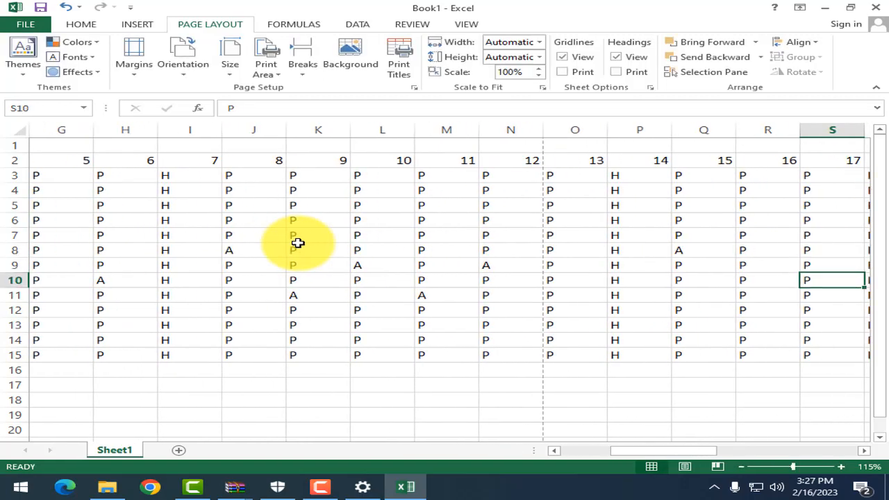
pyautogui.write('A')
pyautogui.press('Left')
pyautogui.press('Left')
pyautogui.write('A')
# Mark three absences on day 18 by entering A in T8, T9 and T10
pyautogui.press('Right')
pyautogui.press('Right')
pyautogui.press('Right')
pyautogui.press('Right')
pyautogui.press('Right')
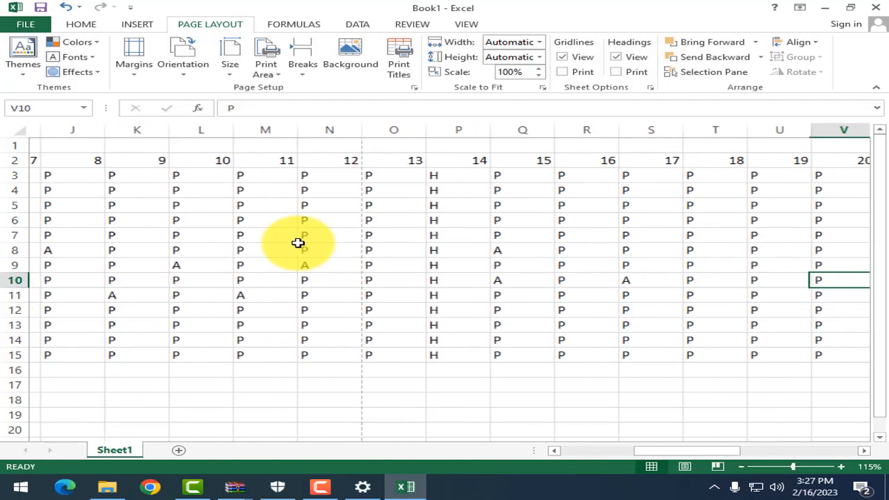
pyautogui.press('Up')
pyautogui.press('Up')
pyautogui.press('Left')
pyautogui.press('Left')
pyautogui.write('A')
pyautogui.press('Down')
pyautogui.write('P')
pyautogui.press('Down')
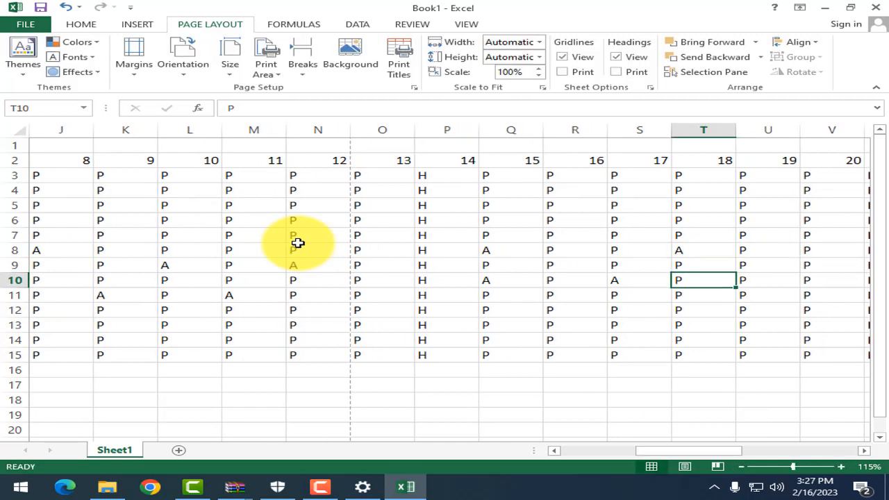
pyautogui.press('Up')
pyautogui.write('A')
pyautogui.press('Down')
pyautogui.write('A')
pyautogui.press('Down')
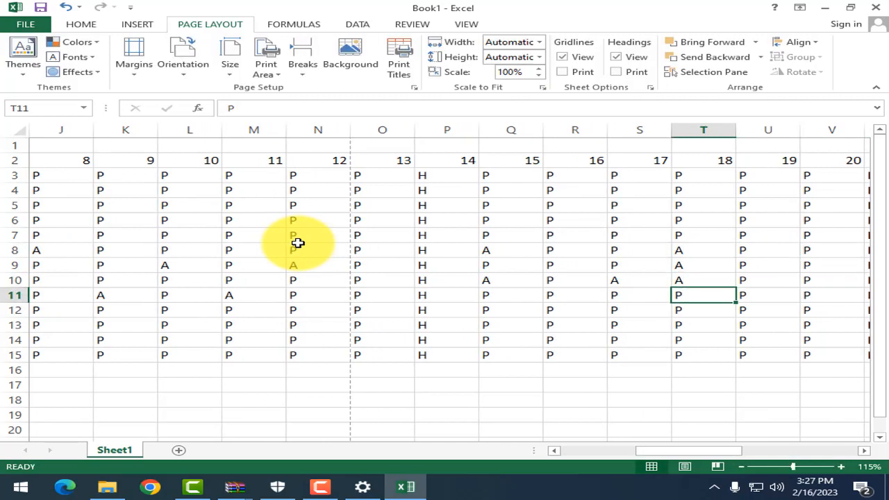
pyautogui.press('Up')
pyautogui.press('Right')
pyautogui.press('Up')
pyautogui.press('Up')
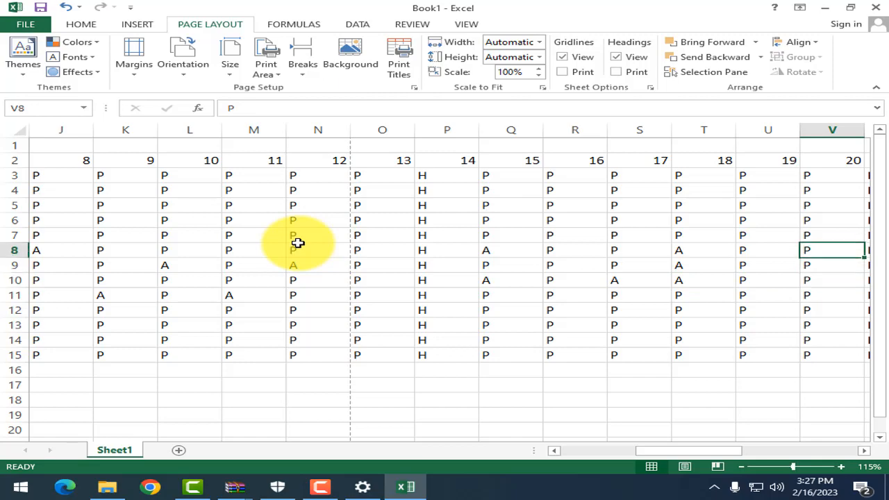
pyautogui.press('Right')
pyautogui.write('A')
pyautogui.press('BackSpace')
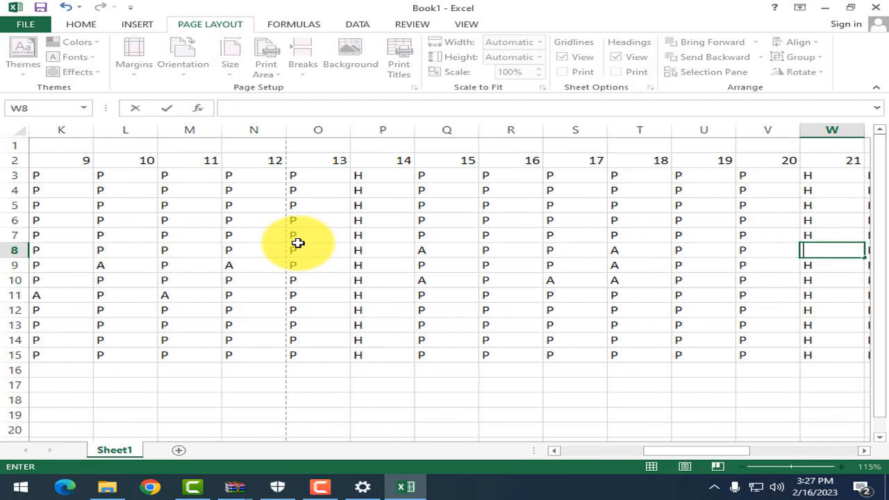
pyautogui.write('H')
# Mark the student in row 7 absent on day 23 by entering A in Y7
pyautogui.press('Right')
pyautogui.press('Right')
pyautogui.press('Right')
pyautogui.press('Up')
pyautogui.press('Left')
pyautogui.write('A')
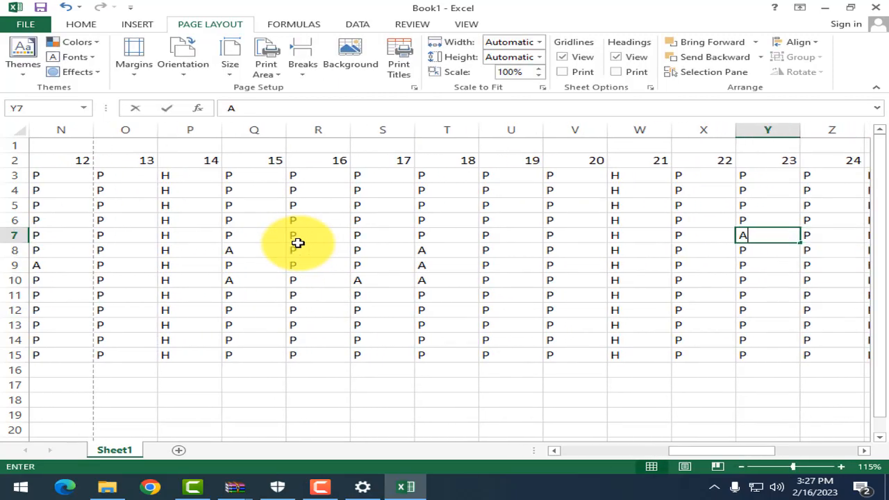
# Mark absences on days 24 and 25 by entering A in Z9 and AA11
pyautogui.press('Right')
pyautogui.press('Down')
pyautogui.press('Down')
pyautogui.write('A')
pyautogui.press('Right')
pyautogui.press('Down')
pyautogui.press('Down')
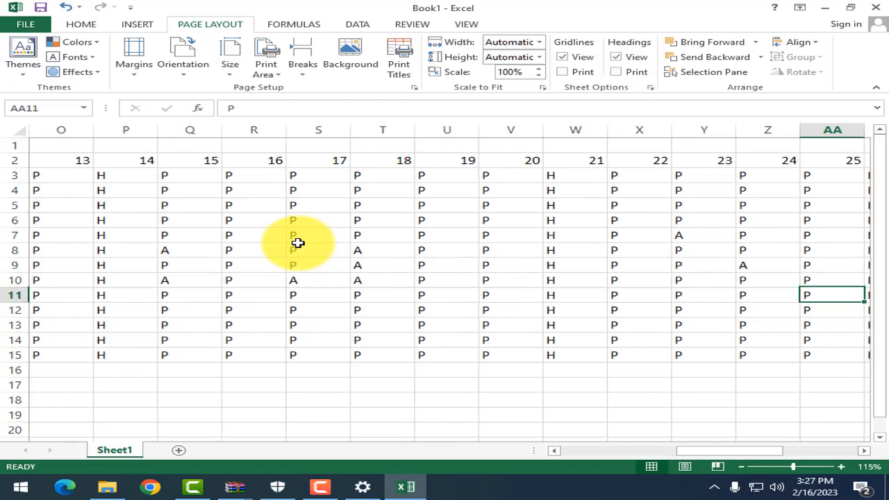
pyautogui.write('A')
# Mark the student in row 9 absent on day 29 by entering A in AE9
pyautogui.press('Right')
pyautogui.press('Right')
pyautogui.press('Right')
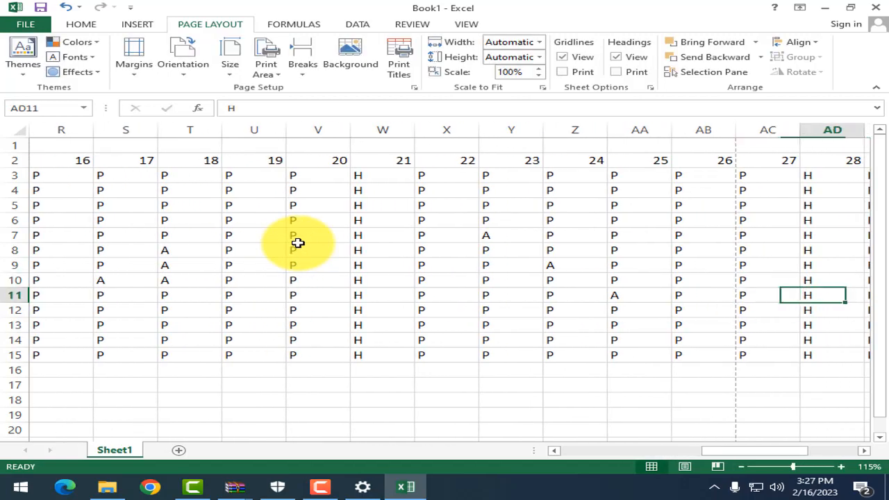
pyautogui.press('Right')
pyautogui.press('Right')
pyautogui.press('Up')
pyautogui.press('Up')
pyautogui.press('Left')
pyautogui.write('A')
# Mark the student in row 10 absent on day 30 by entering A in AF10
pyautogui.press('Right')
pyautogui.press('Down')
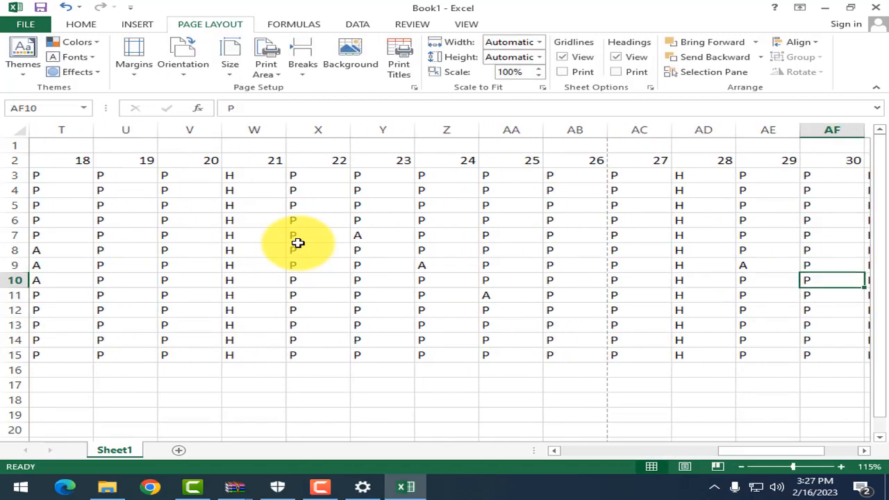
pyautogui.press('Right')
pyautogui.press('Down')
pyautogui.press('Right')
pyautogui.press('Up')
pyautogui.press('Left')
pyautogui.press('Left')
pyautogui.write('A')
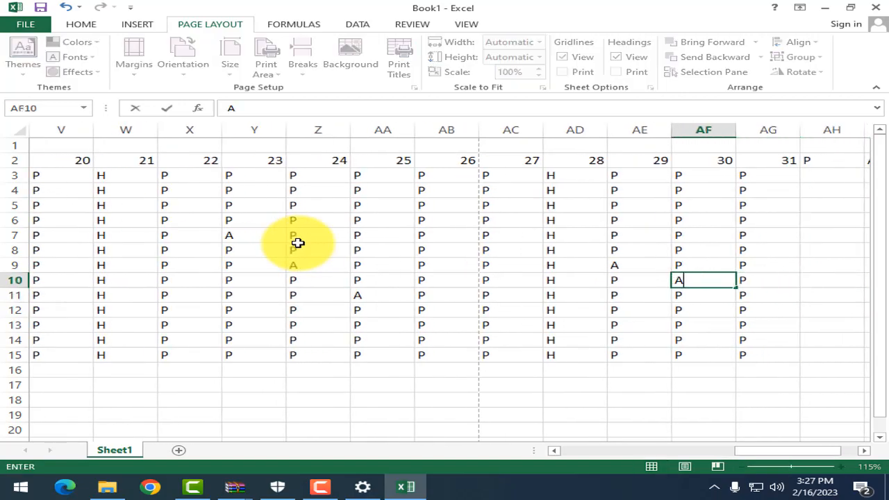
# Review the attendance marks entered for all students across the days of the month
pyautogui.press('Up')
pyautogui.press('Up')
pyautogui.press('Up')
pyautogui.scroll(-6, 569, 280)
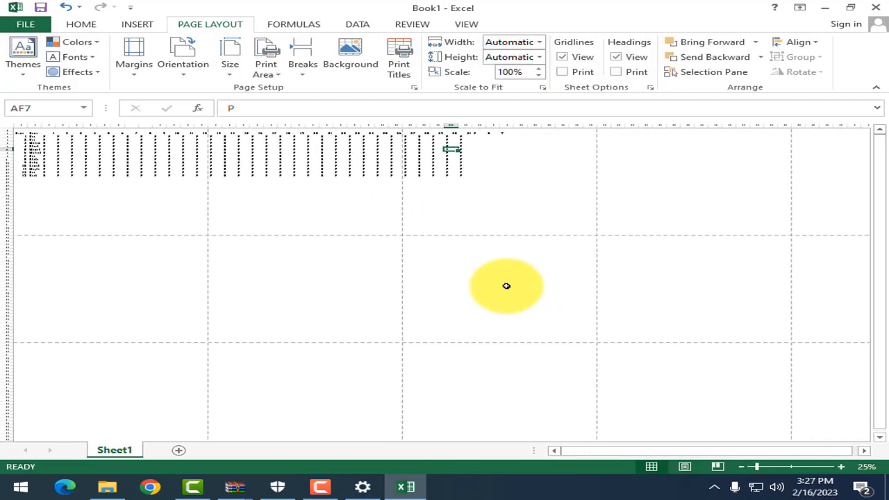
pyautogui.scroll(2, 135, 189)
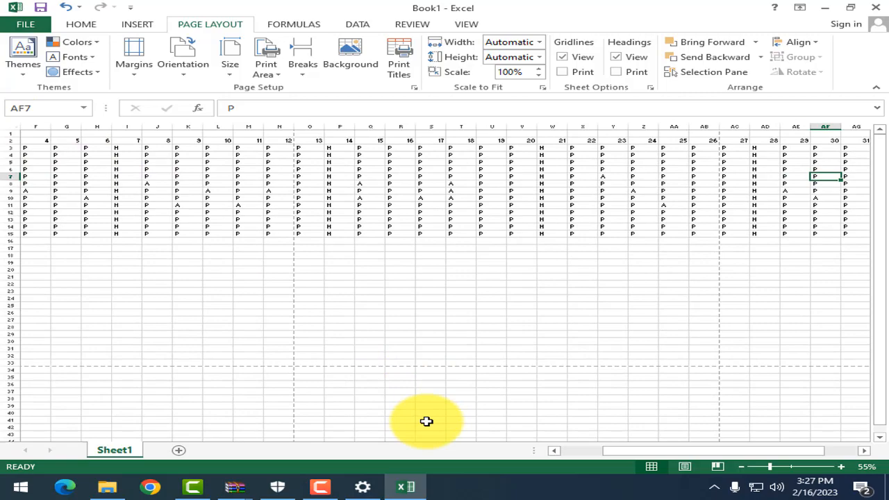
pyautogui.click(590, 454)
pyautogui.scroll(3, 70, 189)
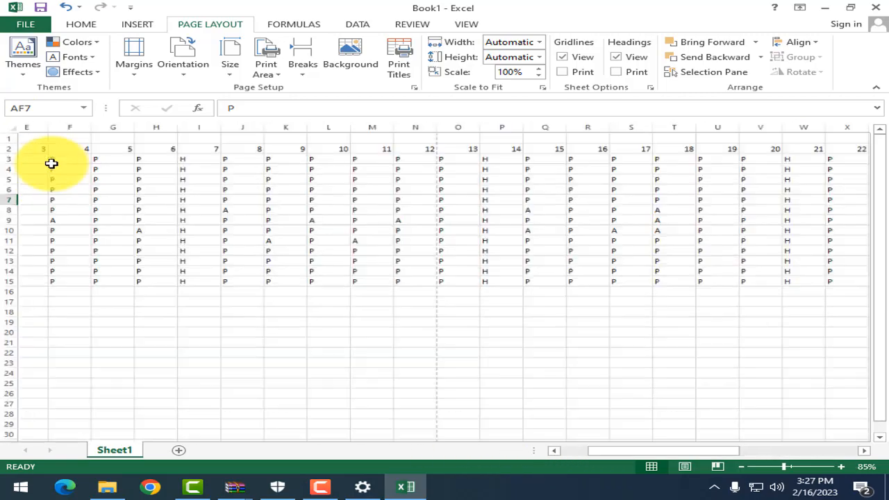
pyautogui.click(596, 457)
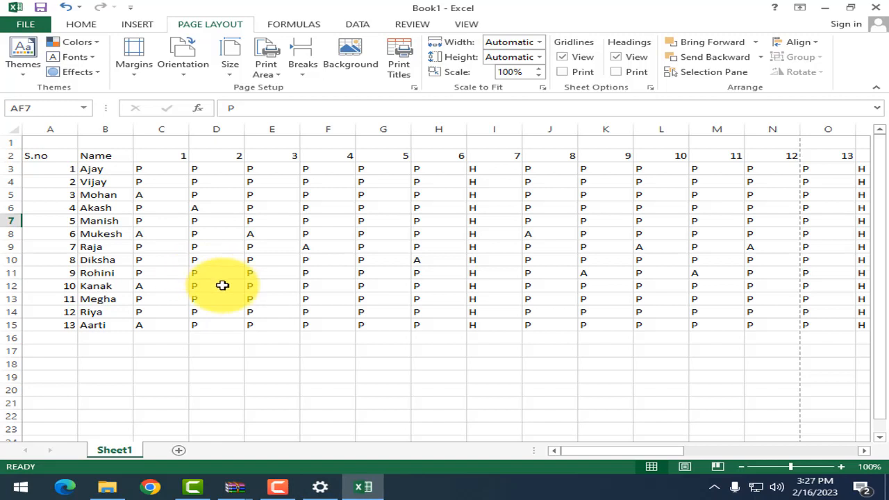
pyautogui.click(221, 284)
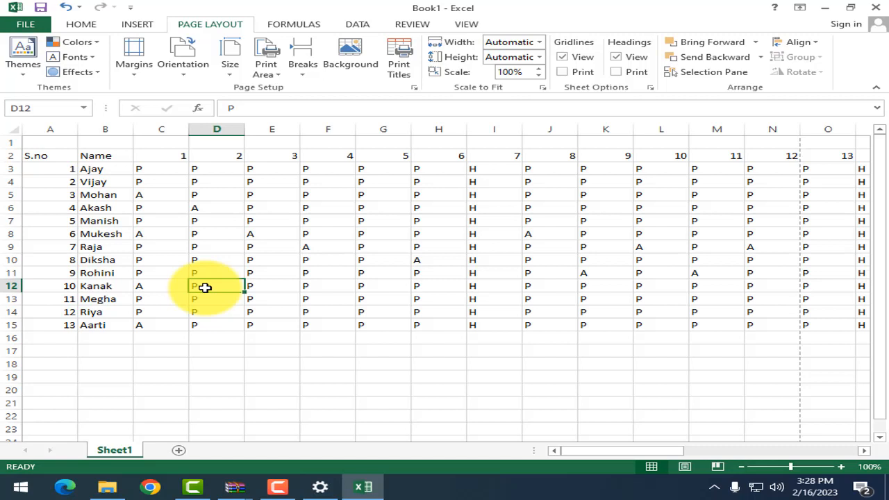
pyautogui.click(310, 323)
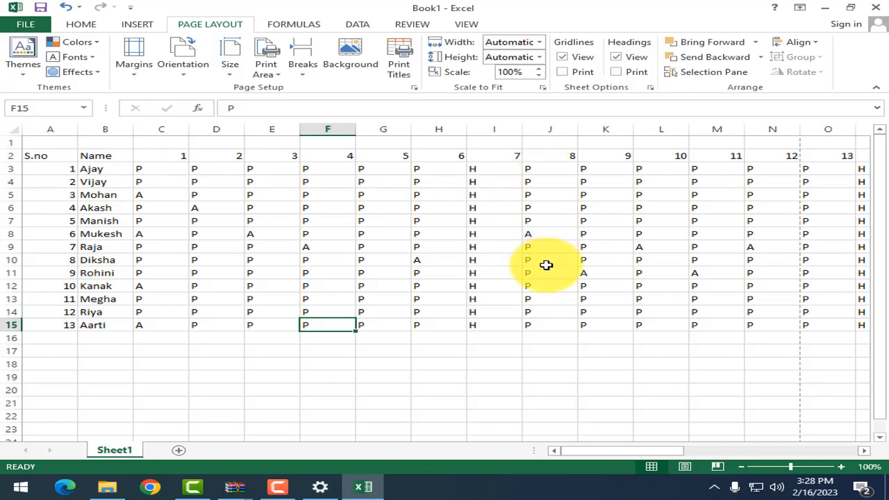
pyautogui.scroll(-2, 507, 243)
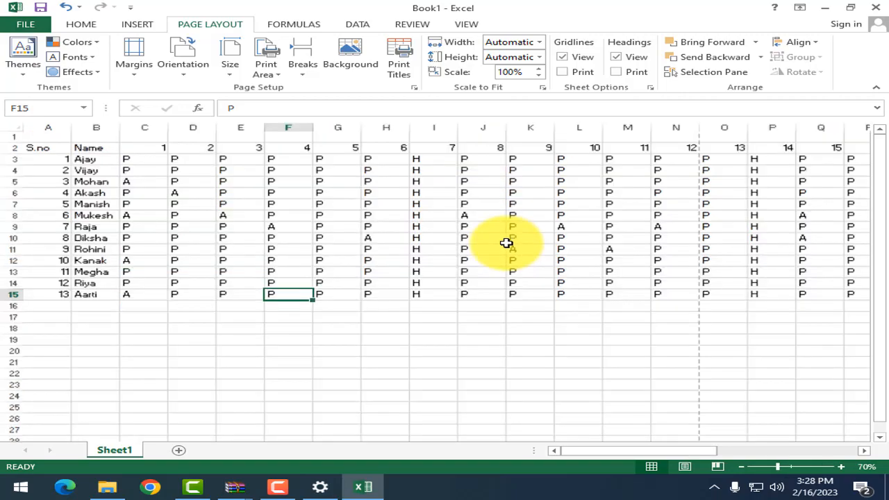
pyautogui.scroll(-3, 506, 242)
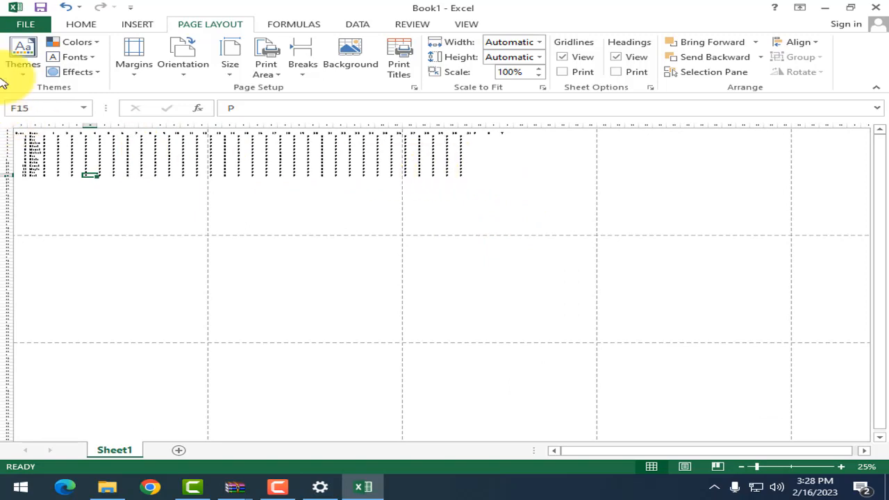
# Check the print preview to see how the attendance table fits across the landscape A4 pages
pyautogui.click(23, 26)
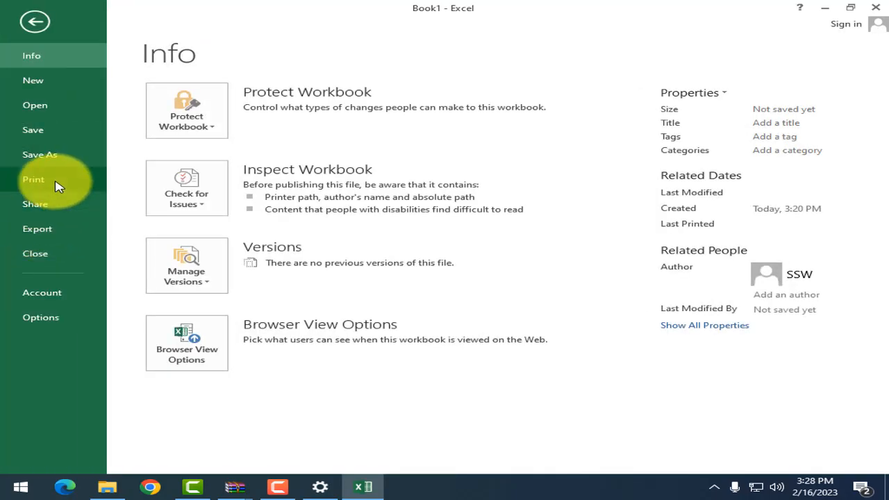
pyautogui.click(55, 182)
pyautogui.click(776, 203)
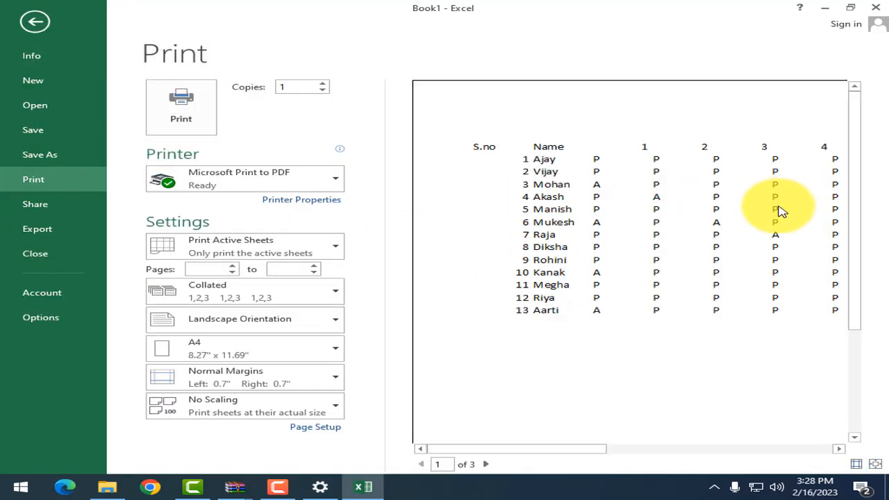
pyautogui.moveTo(646, 452); pyautogui.dragTo(775, 449)
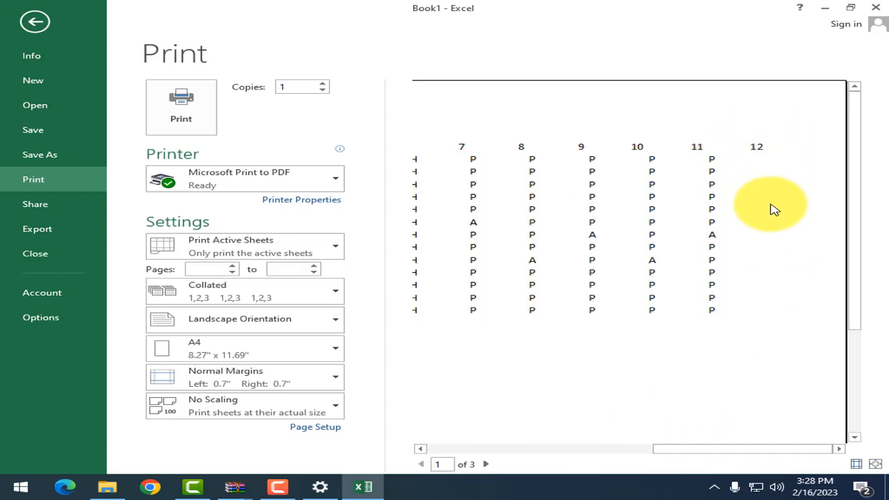
pyautogui.moveTo(763, 449); pyautogui.dragTo(422, 442)
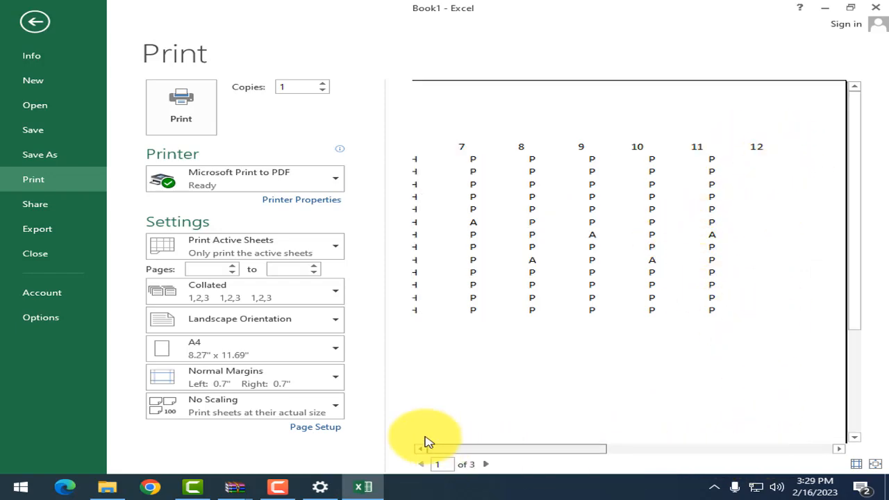
pyautogui.click(36, 25)
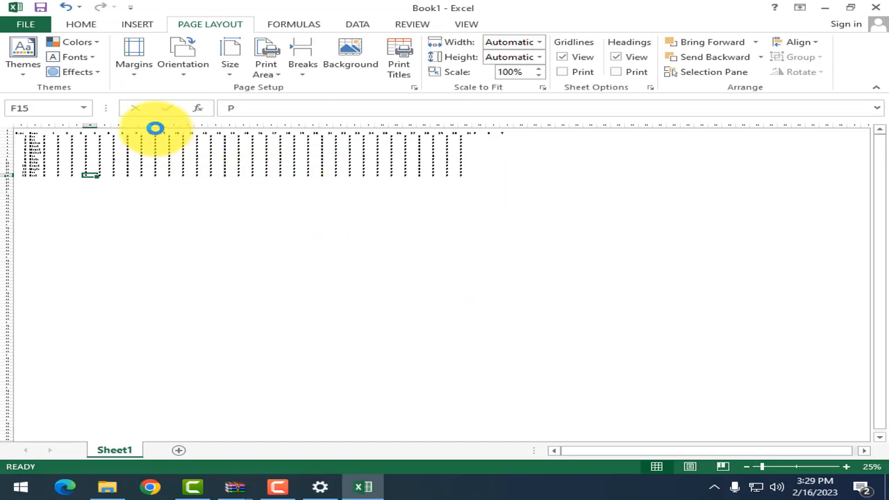
# AutoFit the width of column H, which holds day 6
pyautogui.scroll(6, 173, 139)
pyautogui.click(208, 158)
pyautogui.click(202, 130)
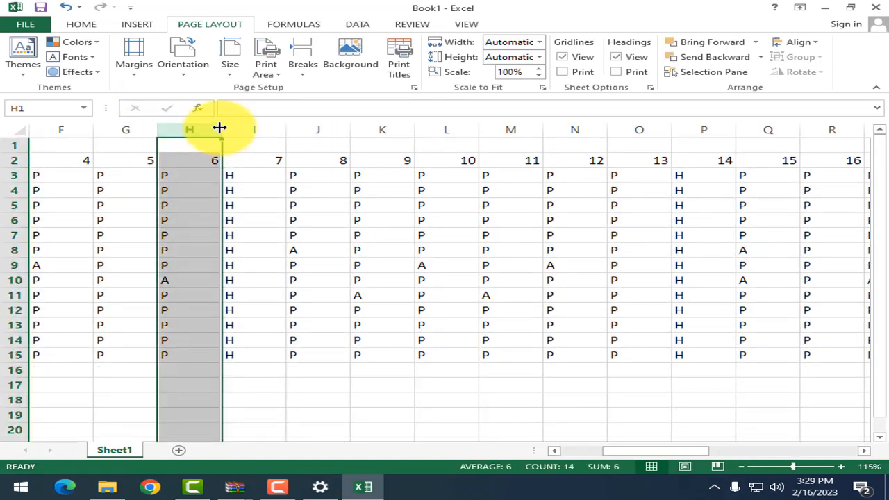
pyautogui.doubleClick(222, 129)
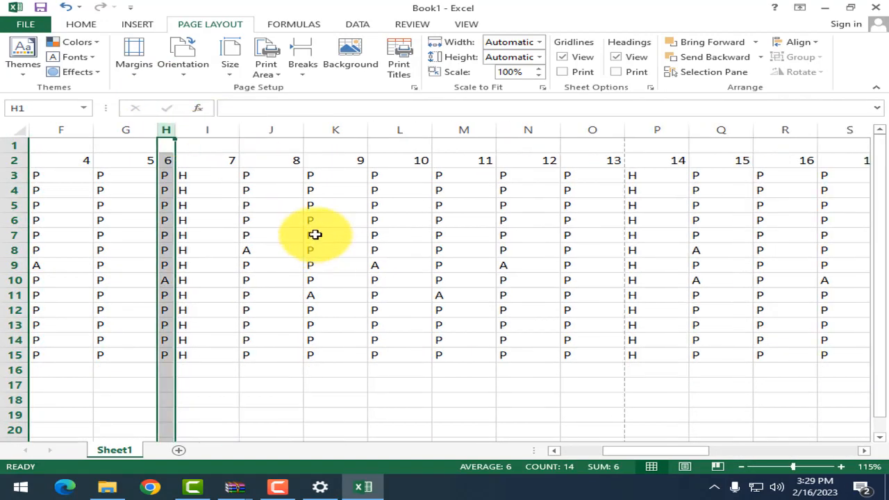
pyautogui.click(221, 237)
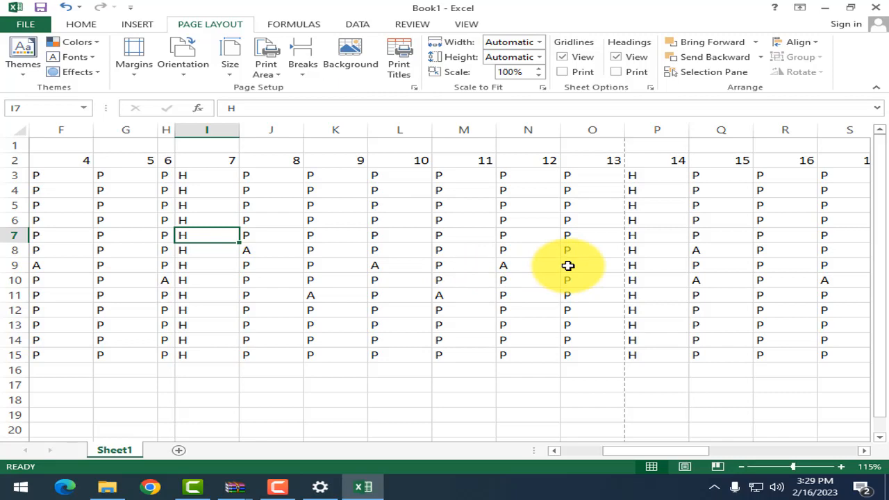
# AutoFit the widths of columns A through AJ to their contents
pyautogui.keyDown('ctrl'); pyautogui.scroll(-2, 639, 267); pyautogui.keyUp('ctrl')
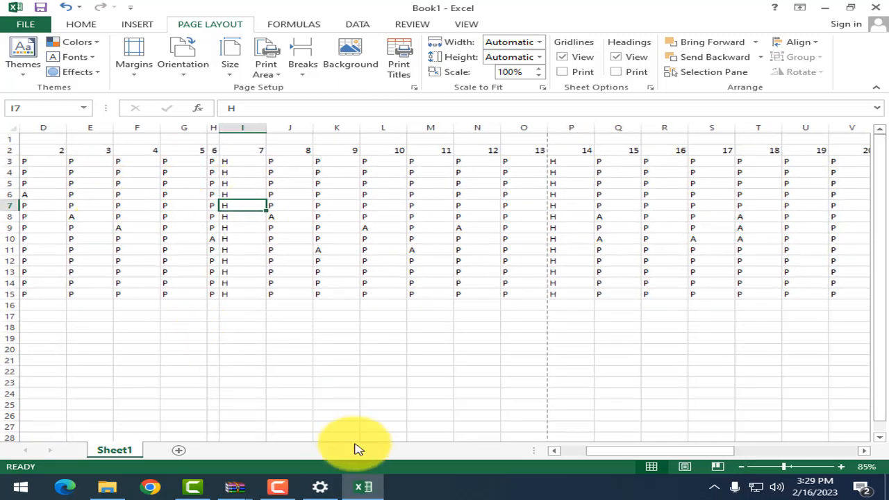
pyautogui.moveTo(597, 450); pyautogui.dragTo(566, 450)
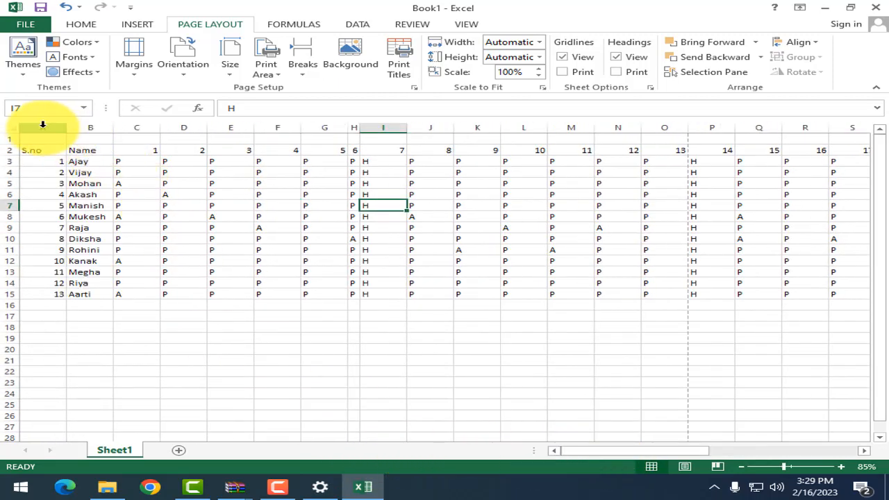
pyautogui.moveTo(42, 125); pyautogui.dragTo(795, 117)
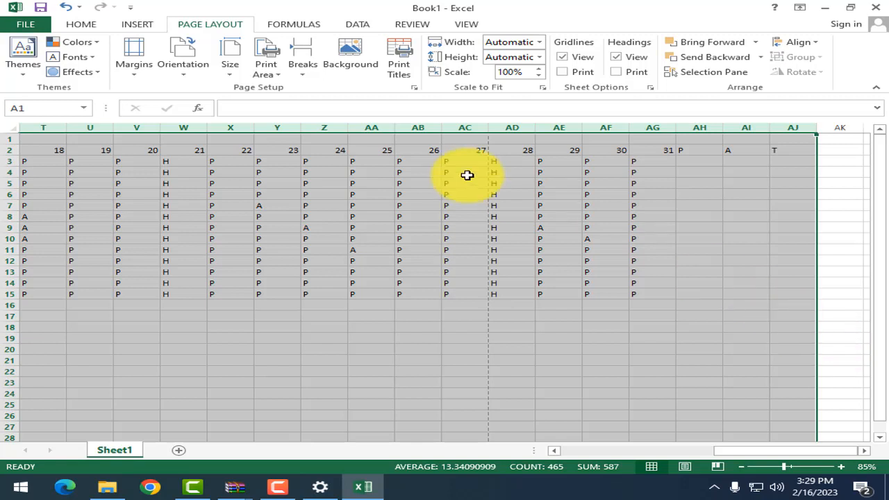
pyautogui.click(86, 26)
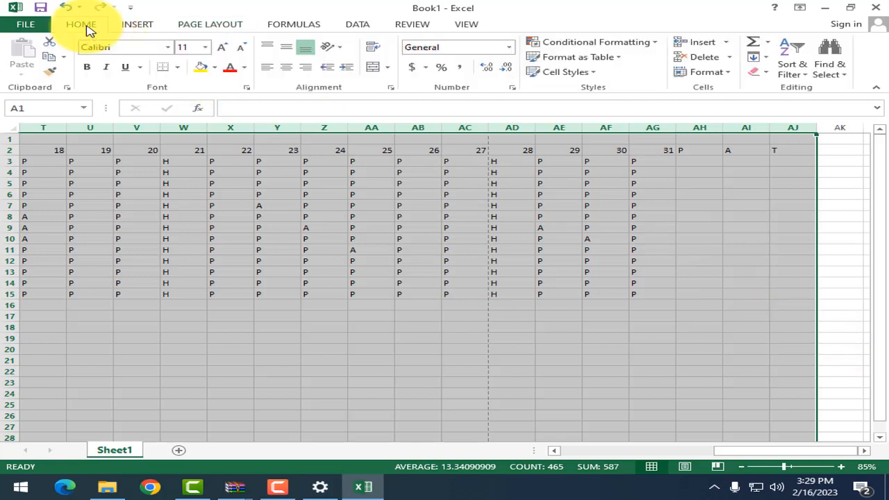
pyautogui.click(723, 72)
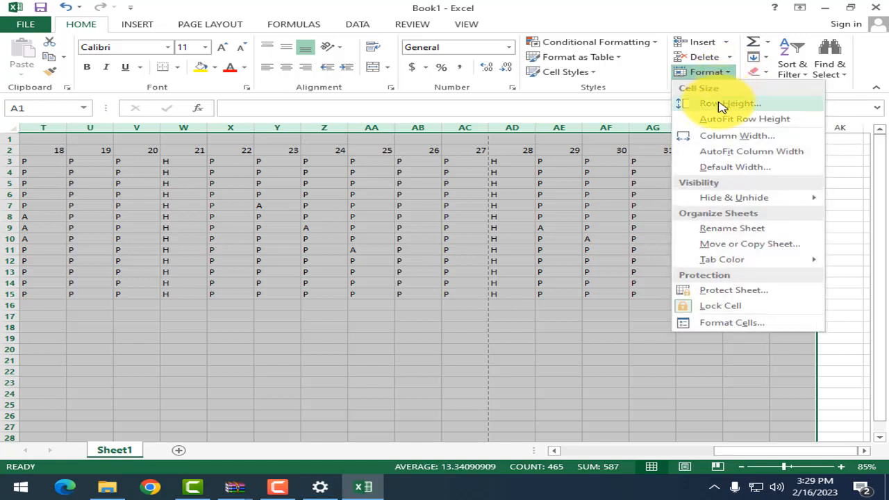
pyautogui.click(729, 155)
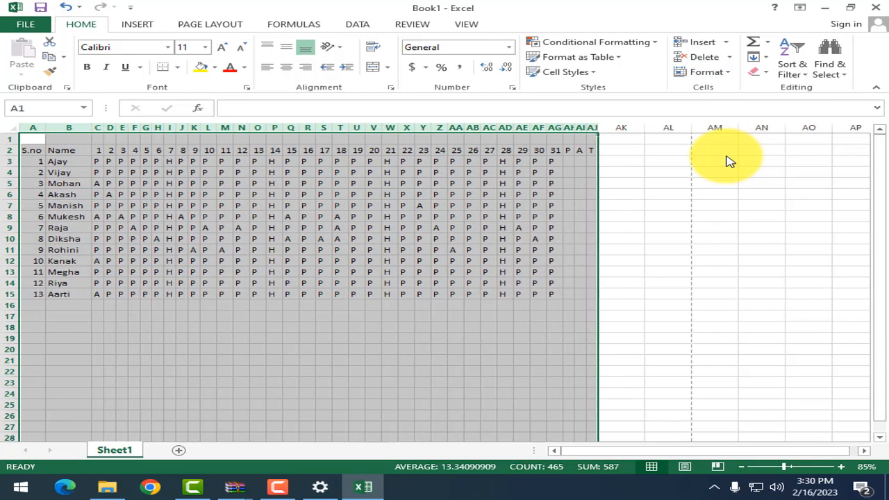
pyautogui.click(715, 221)
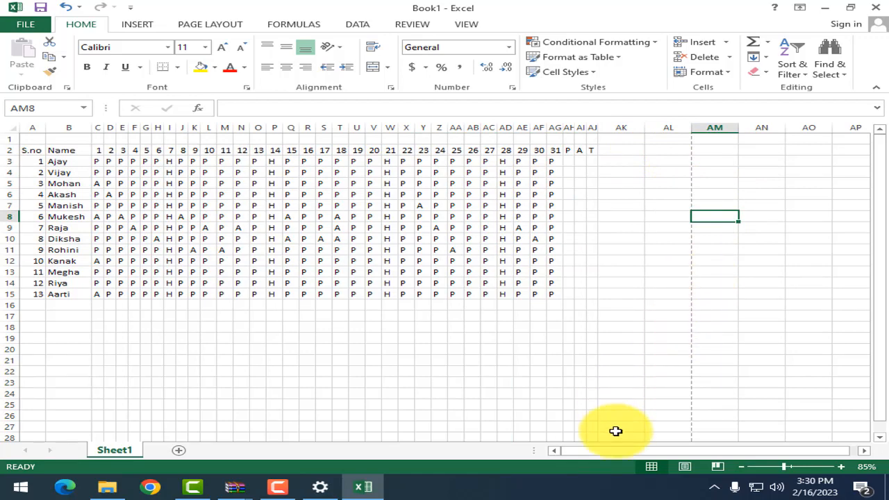
# Merge and center cells A1 through AJ1 above the attendance table
pyautogui.moveTo(624, 452); pyautogui.dragTo(562, 468)
pyautogui.scroll(2, 47, 177)
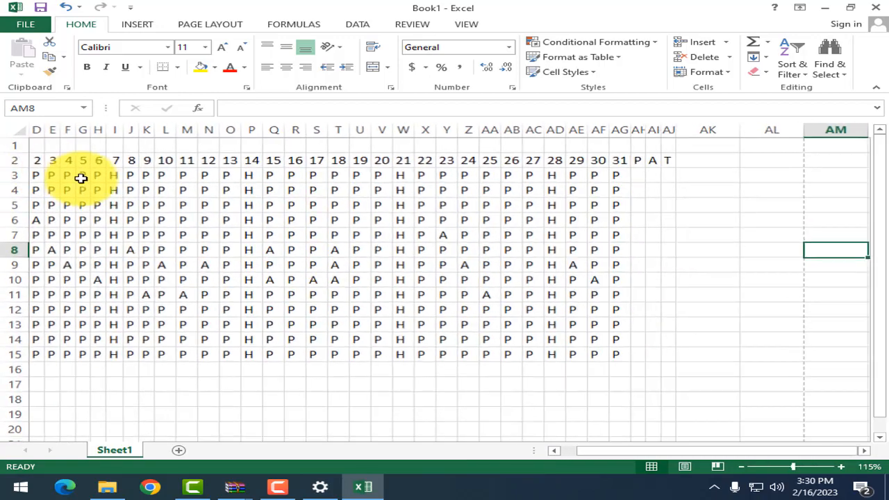
pyautogui.moveTo(642, 451); pyautogui.dragTo(587, 457)
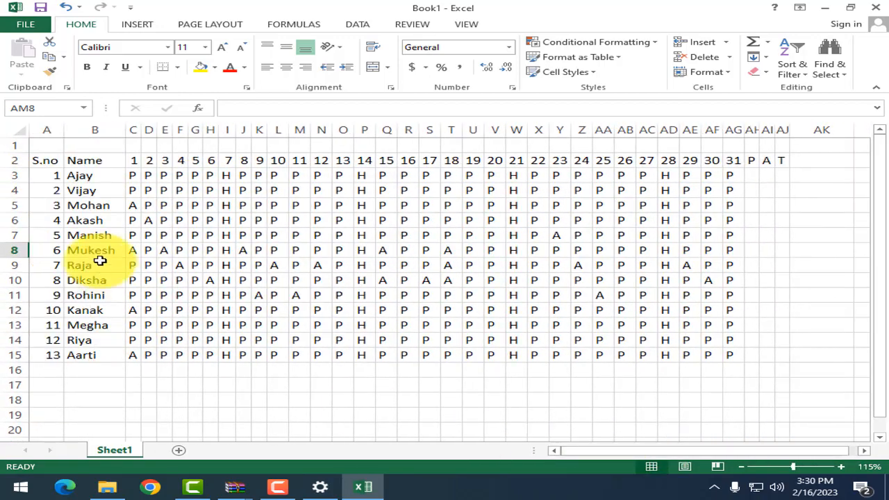
pyautogui.click(108, 175)
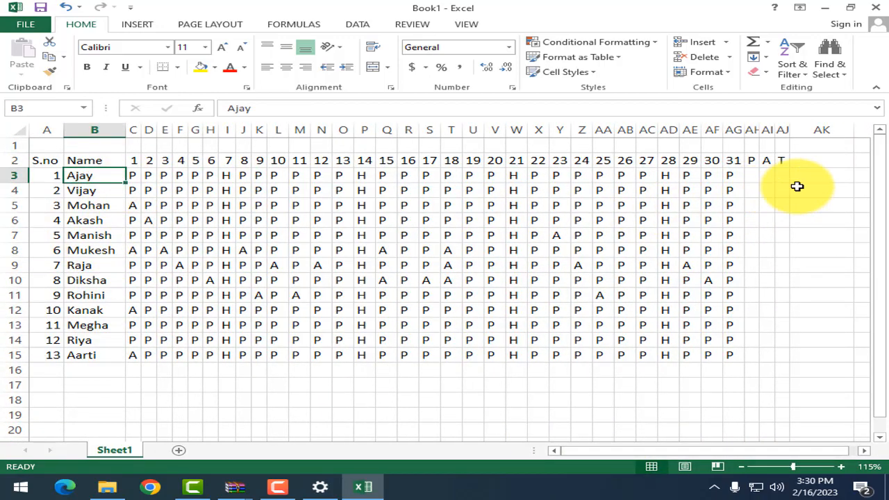
pyautogui.click(665, 205)
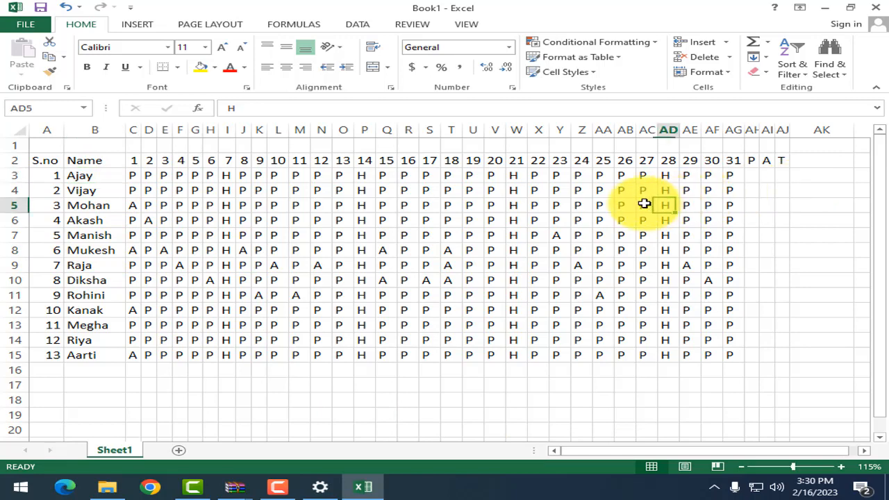
pyautogui.moveTo(40, 146); pyautogui.dragTo(789, 130)
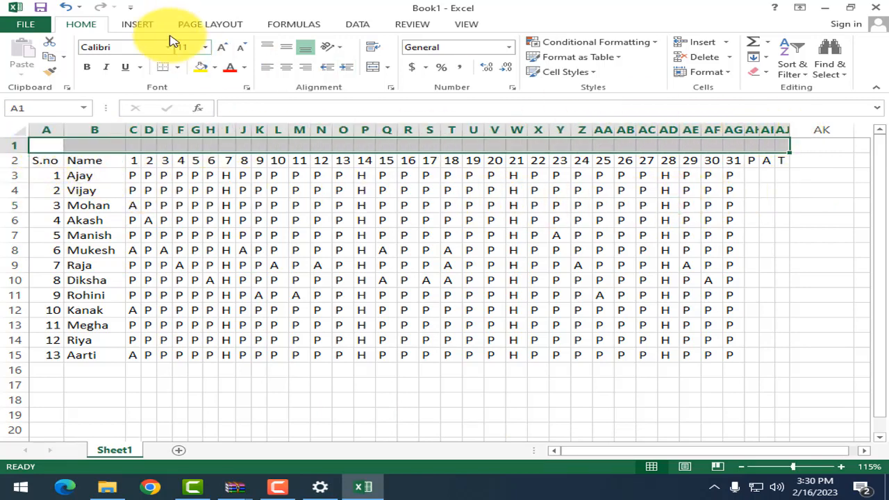
pyautogui.click(373, 67)
# Enter the title "Student Attandance Sheet" in the merged cell in row 1
pyautogui.write('s')
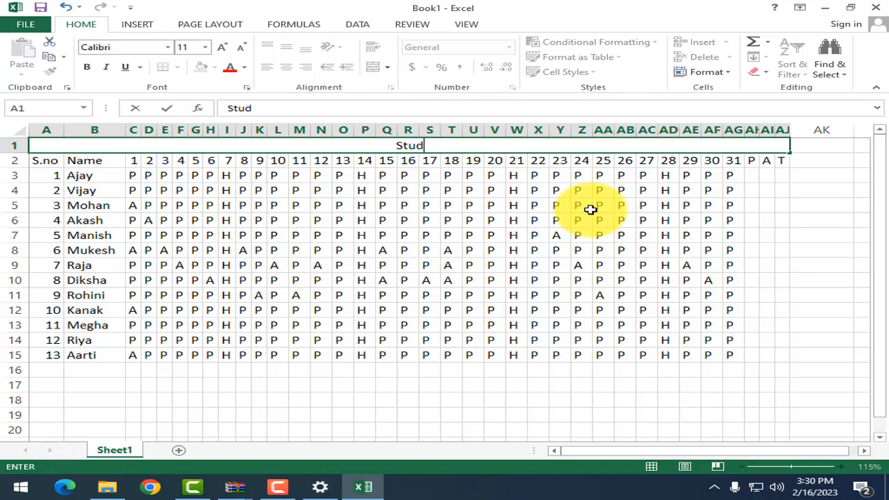
pyautogui.write('tudent Aa')
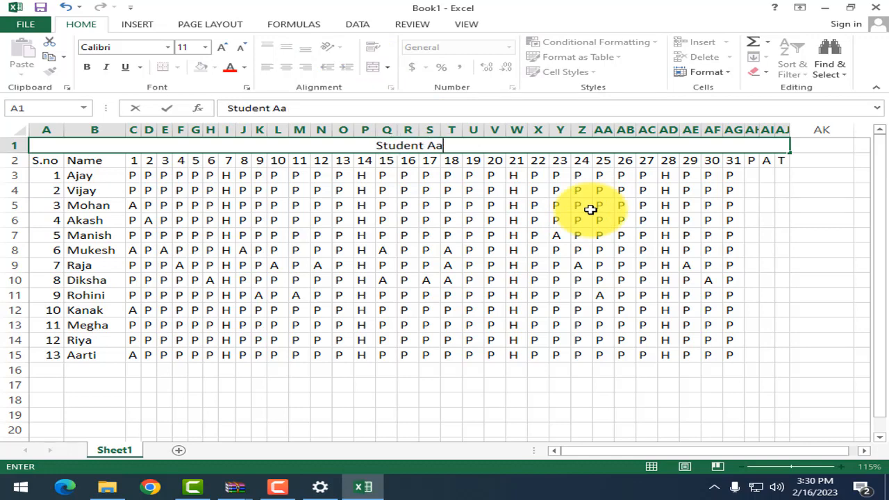
pyautogui.press('BackSpace')
pyautogui.write('tta')
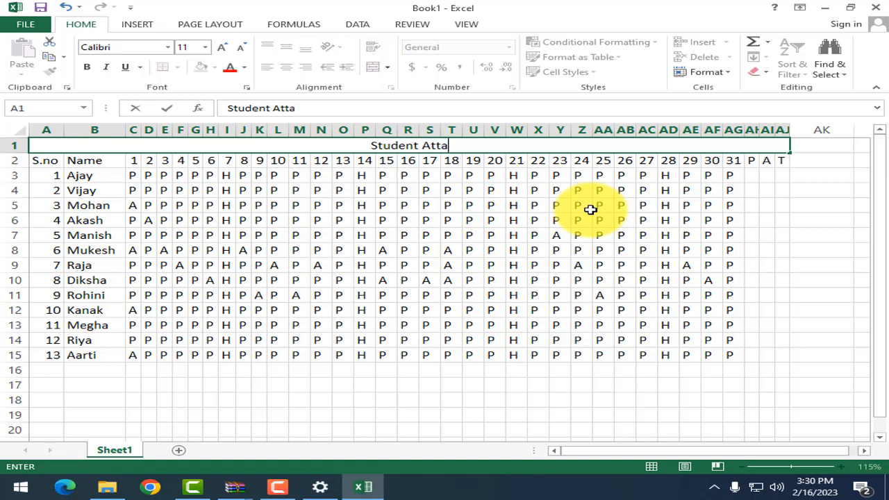
pyautogui.press('BackSpace')
pyautogui.write('en')
pyautogui.press('BackSpace')
pyautogui.press('BackSpace')
pyautogui.write('andan')
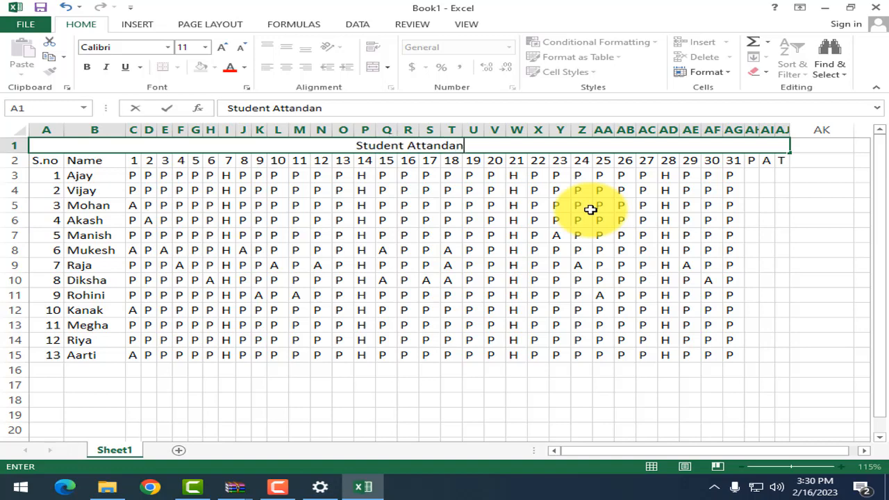
pyautogui.write('ce Sheet')
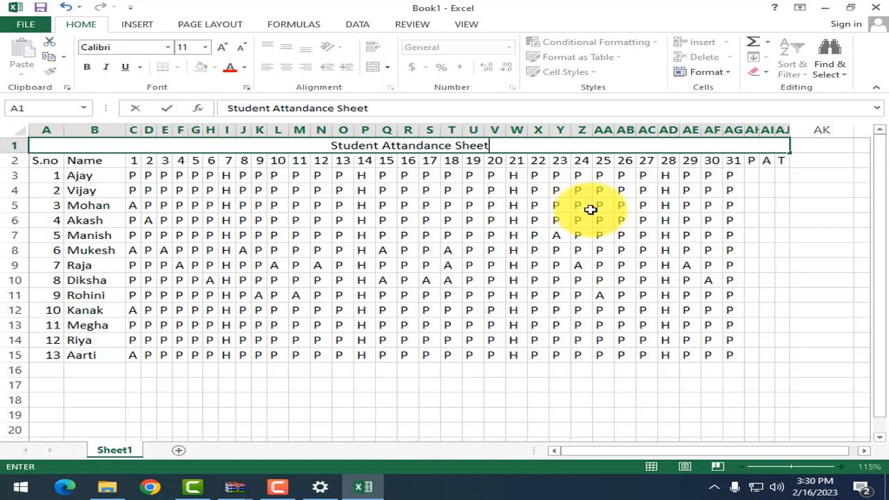
pyautogui.press('Return')
# Increase the font size of the sheet title in row 1 by four increments
pyautogui.click(365, 144)
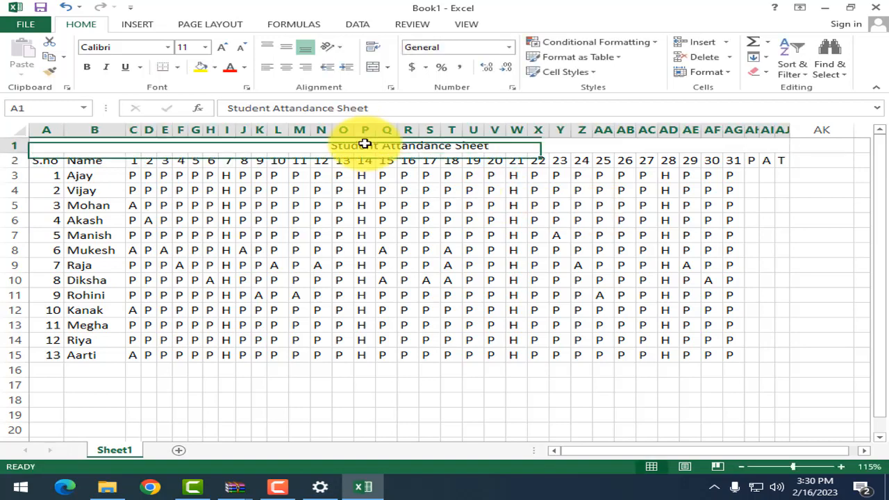
pyautogui.click(221, 48)
pyautogui.click(221, 48)
pyautogui.click(221, 48)
pyautogui.click(221, 48)
pyautogui.click(344, 216)
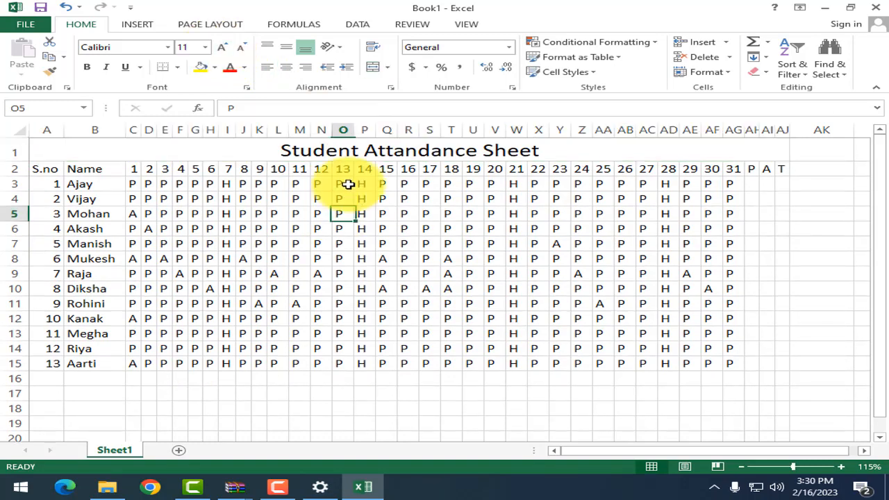
# Make the sheet title in row 1 bold and increase its font size to 20
pyautogui.click(371, 158)
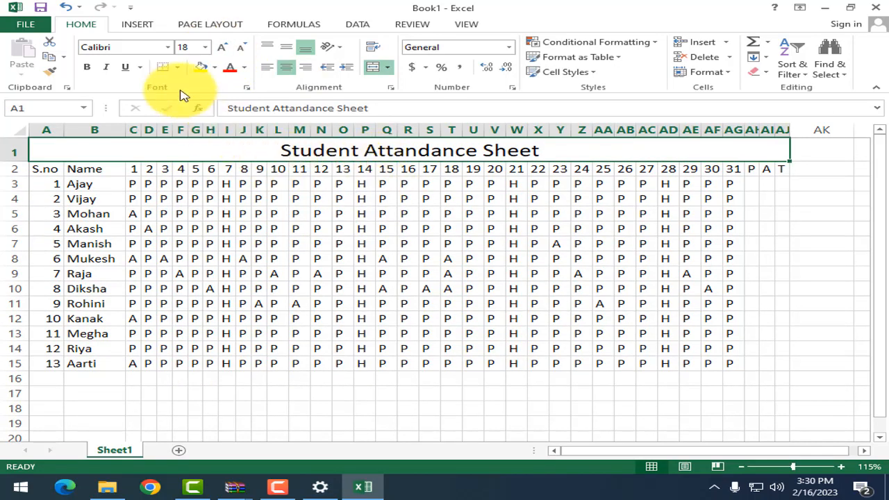
pyautogui.click(87, 68)
pyautogui.click(221, 48)
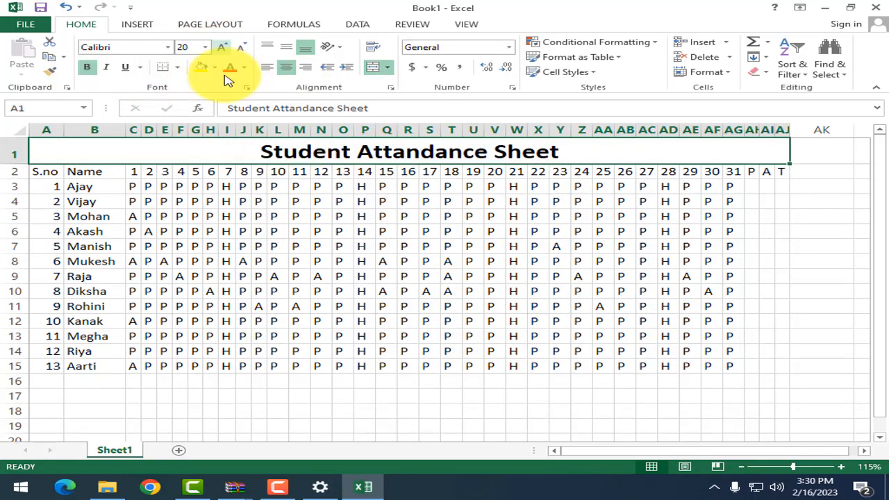
pyautogui.click(243, 216)
# Insert a row above the column headings and merge and center its cells A2 through AJ2
pyautogui.rightClick(8, 171)
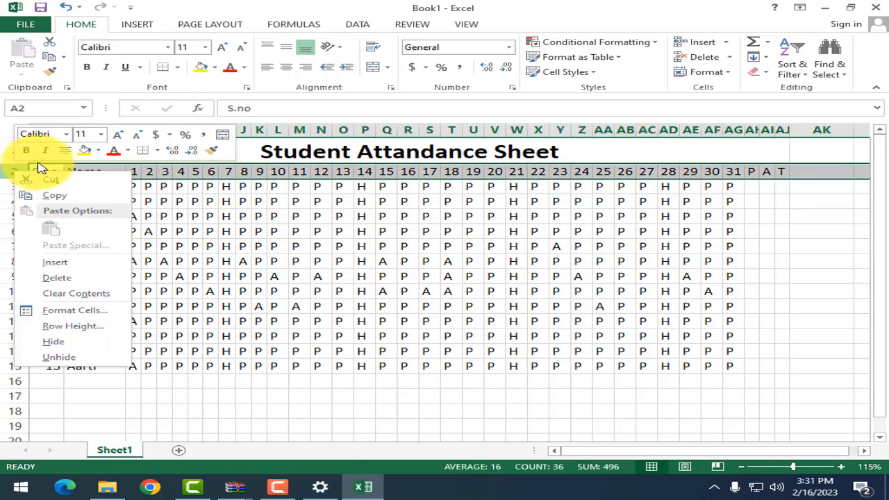
pyautogui.click(75, 264)
pyautogui.click(299, 257)
pyautogui.moveTo(48, 180); pyautogui.dragTo(784, 174)
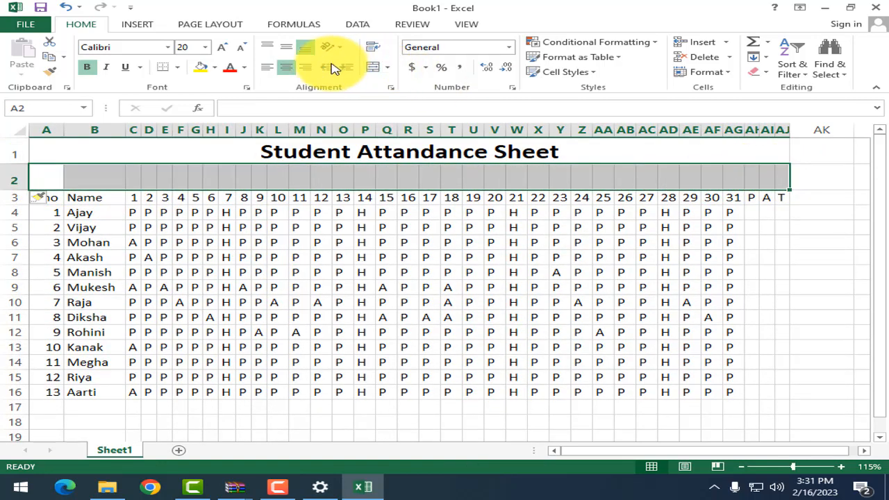
pyautogui.click(373, 66)
# Enter "Class- PGDCA/DCA" as the subtitle in the merged cell in row 2
pyautogui.write('Class')
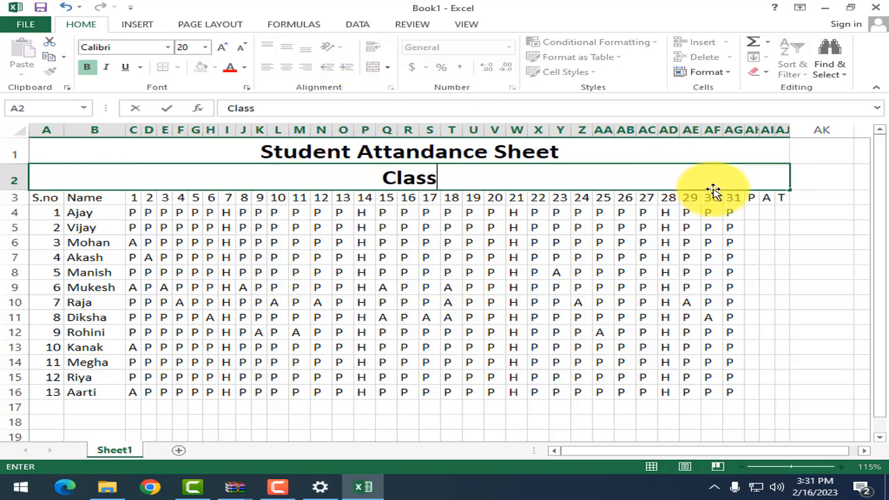
pyautogui.write('- PDGD')
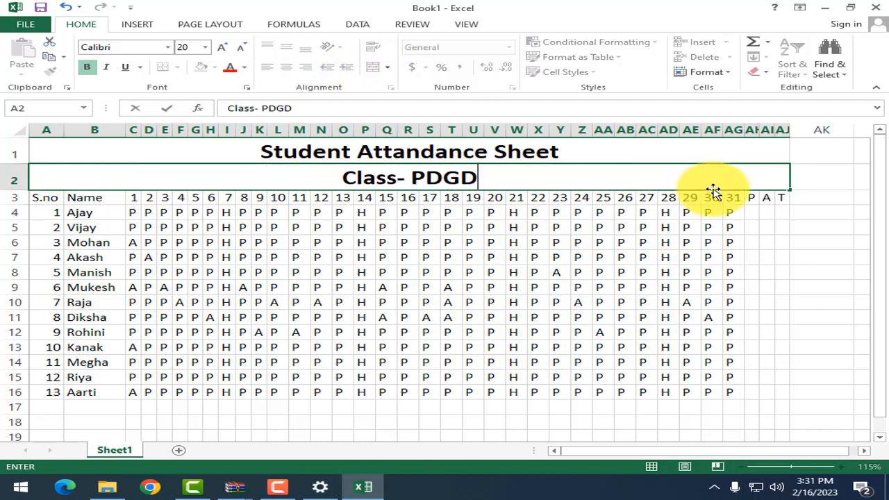
pyautogui.press('BackSpace')
pyautogui.press('BackSpace')
pyautogui.press('BackSpace')
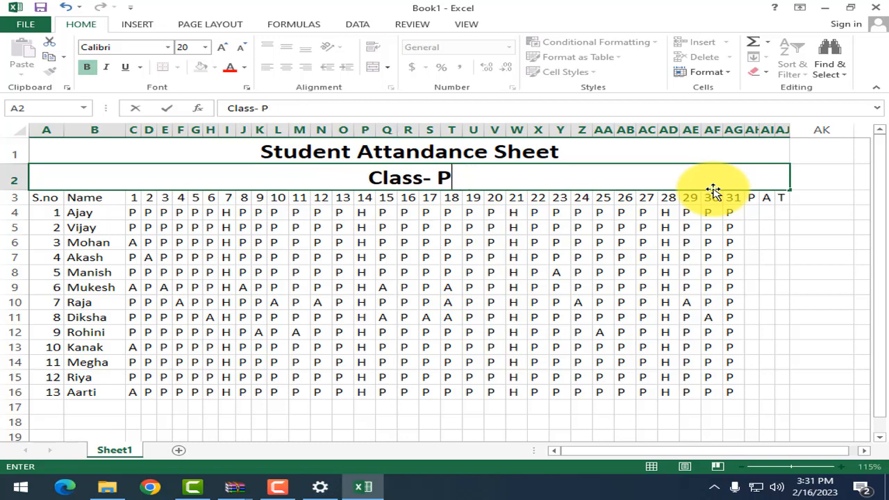
pyautogui.write('GDCA/DCA')
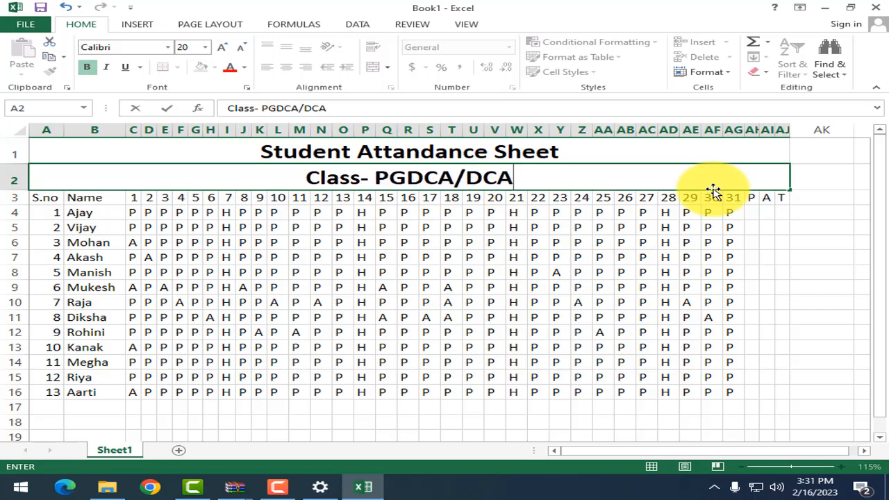
pyautogui.write('- S')
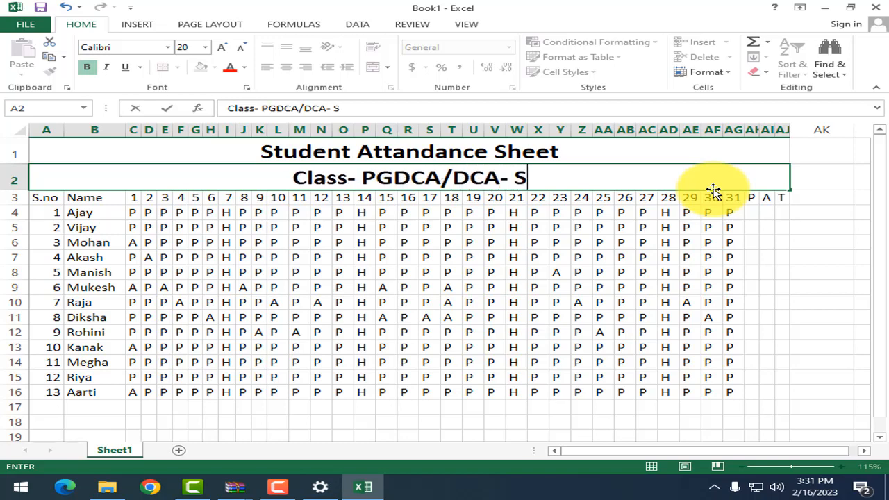
pyautogui.press('BackSpace')
pyautogui.press('BackSpace')
pyautogui.press('BackSpace')
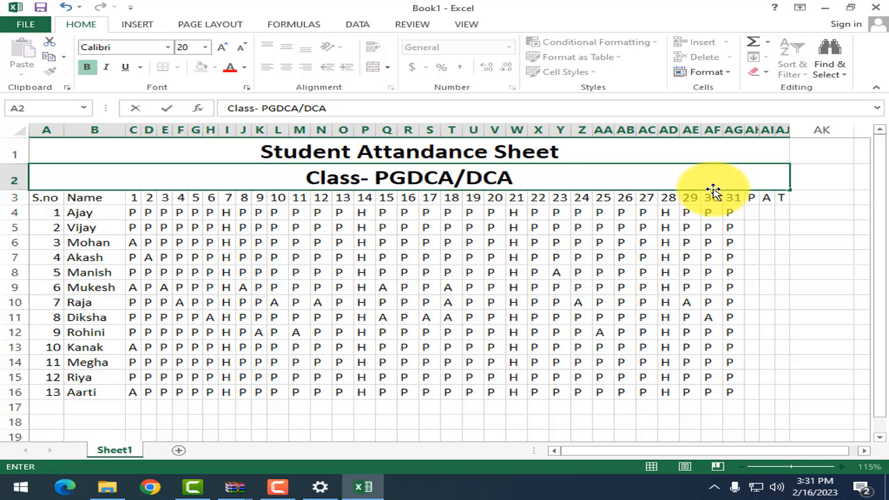
# Append "Month Feb 2023" to the class subtitle in row 2
pyautogui.write('Month')
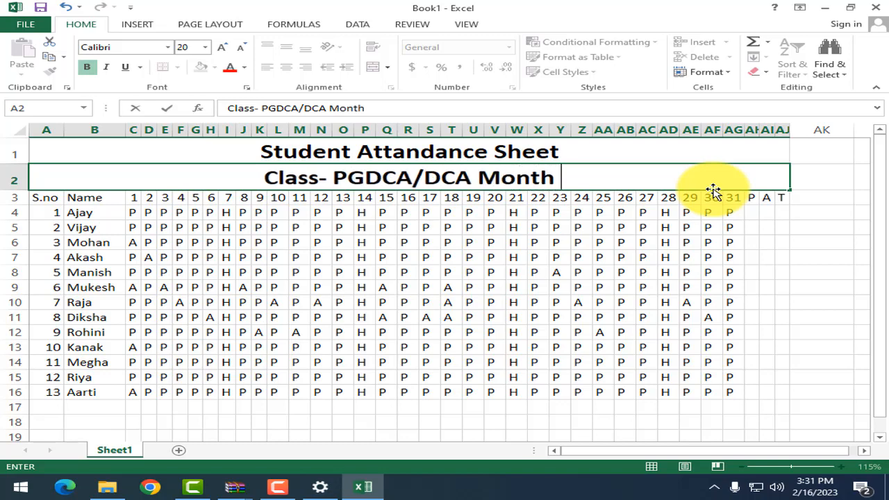
pyautogui.write(' Feb')
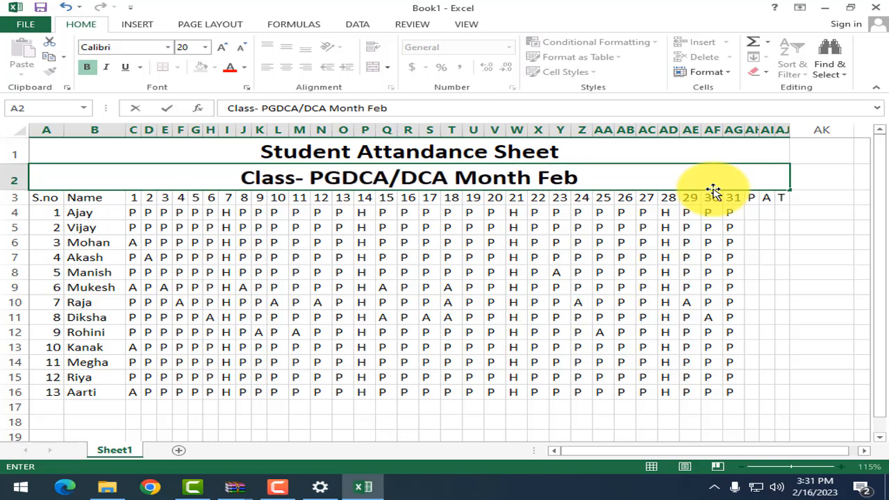
pyautogui.click(771, 271)
pyautogui.doubleClick(631, 178)
pyautogui.write('2023')
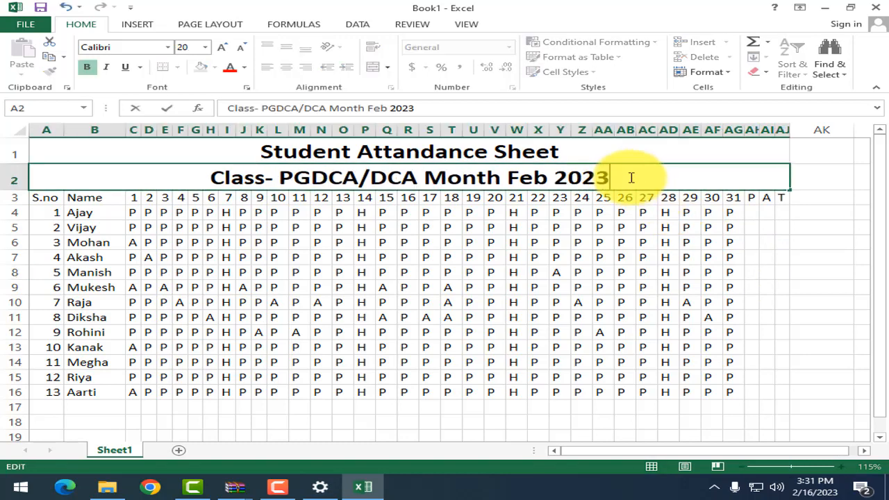
pyautogui.press('Return')
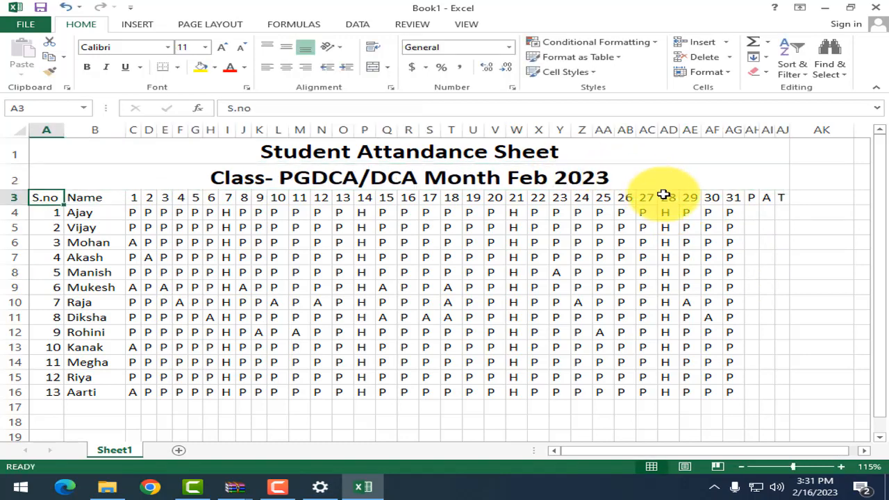
# Change the month in the row 2 subtitle to Jan
pyautogui.click(588, 182)
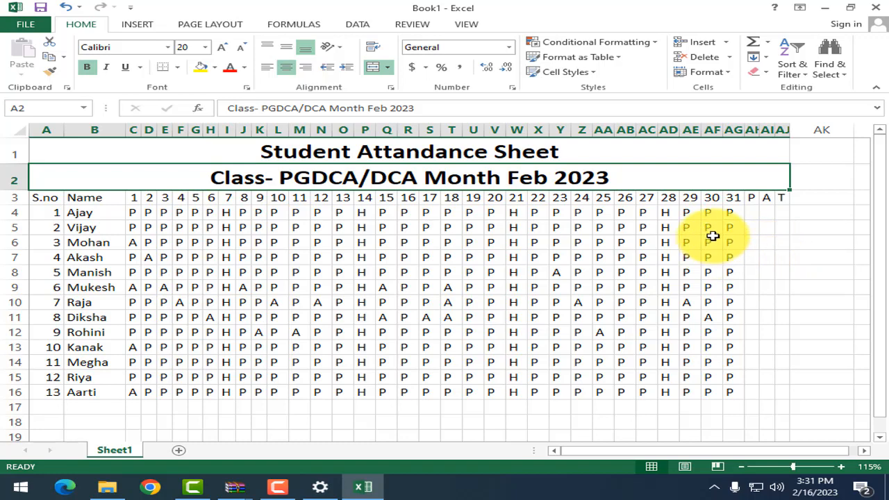
pyautogui.doubleClick(596, 178)
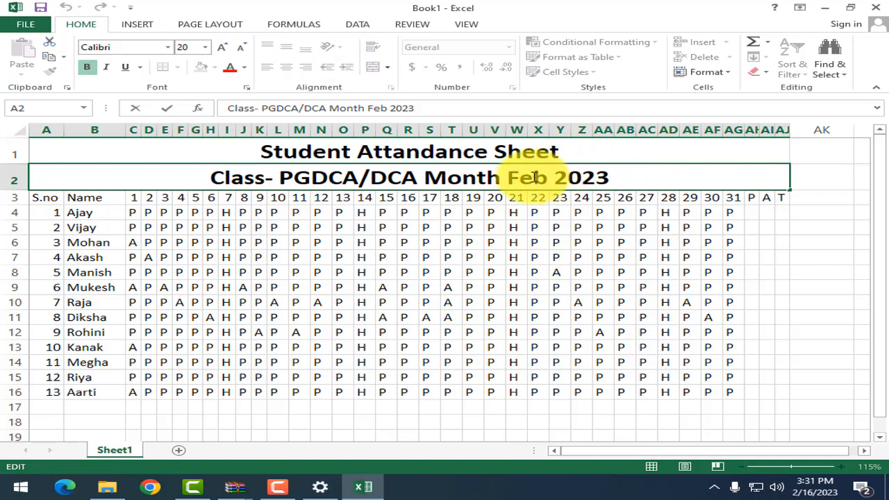
pyautogui.doubleClick(513, 177)
pyautogui.write('JA')
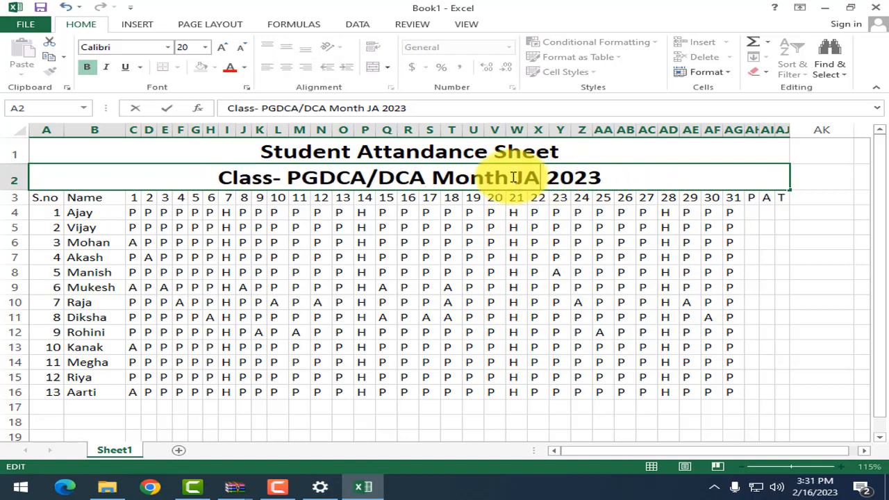
pyautogui.press('BackSpace')
pyautogui.write('an')
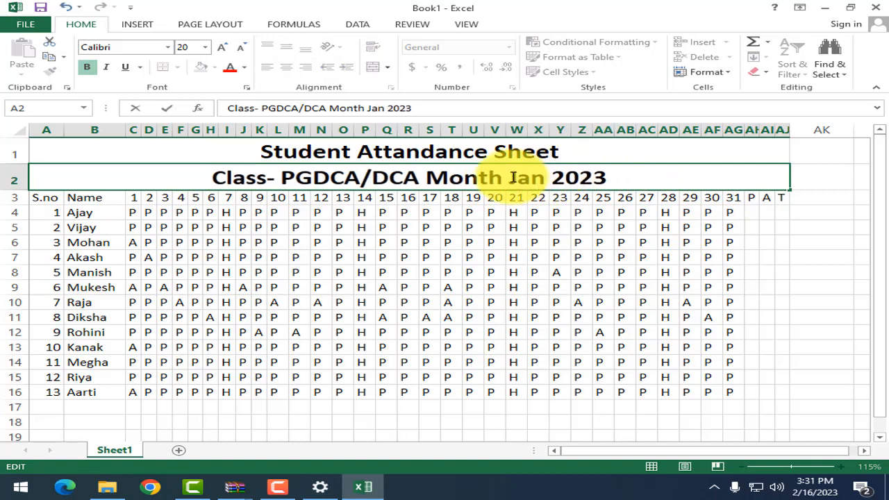
pyautogui.click(557, 215)
# Format the heading row A3 through AJ3 with bold white text on a dark blue fill
pyautogui.moveTo(44, 197); pyautogui.dragTo(779, 197)
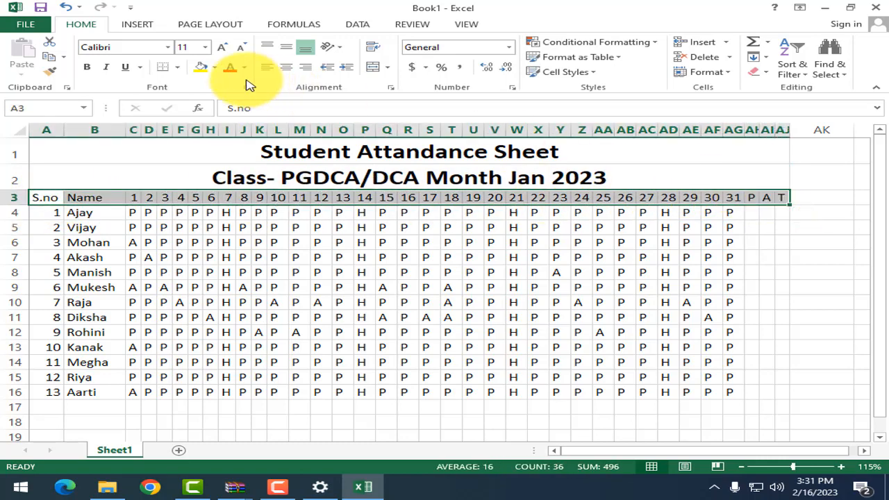
pyautogui.click(88, 68)
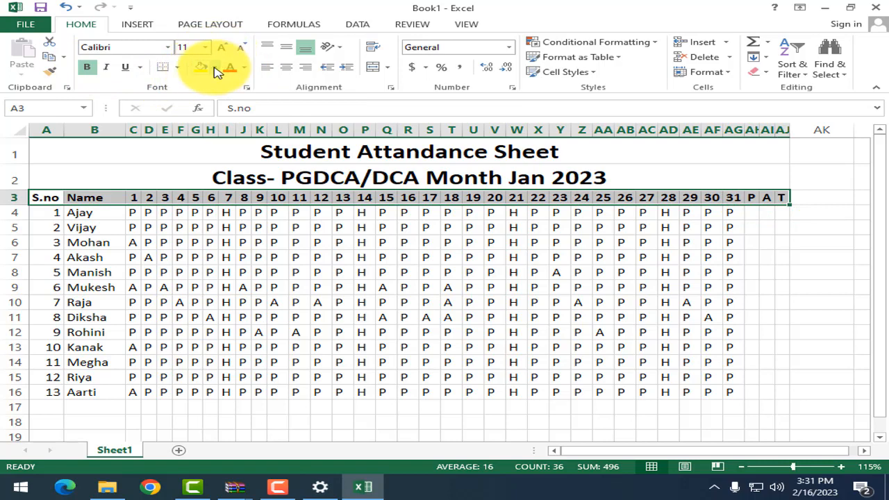
pyautogui.click(216, 68)
pyautogui.click(318, 169)
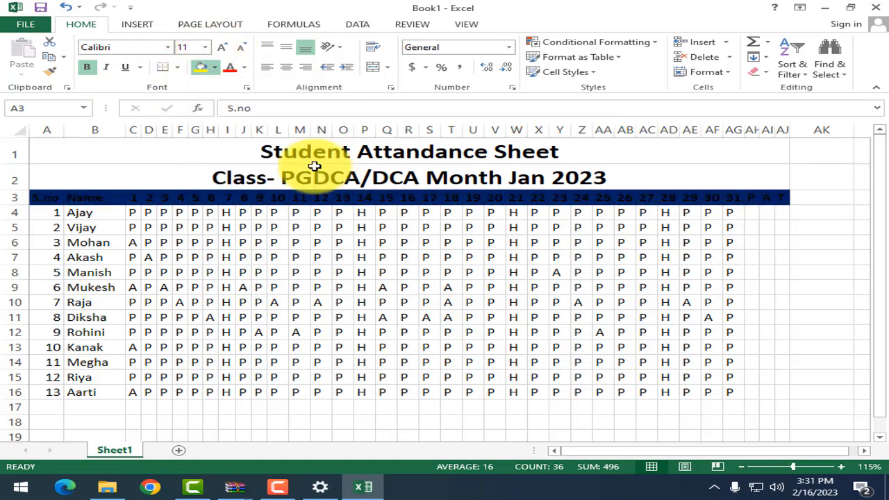
pyautogui.click(244, 68)
pyautogui.click(234, 112)
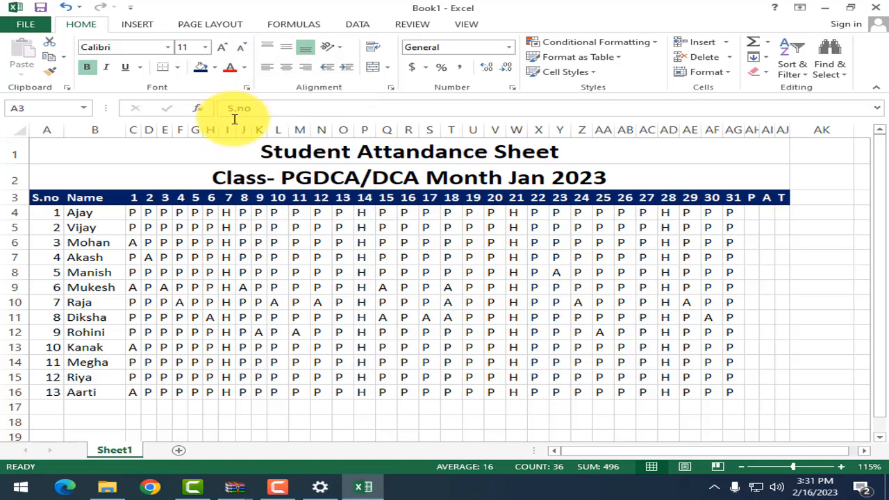
pyautogui.click(344, 287)
# Examine the students' daily marks and the P, A and T total columns up close
pyautogui.moveTo(35, 217); pyautogui.dragTo(766, 387)
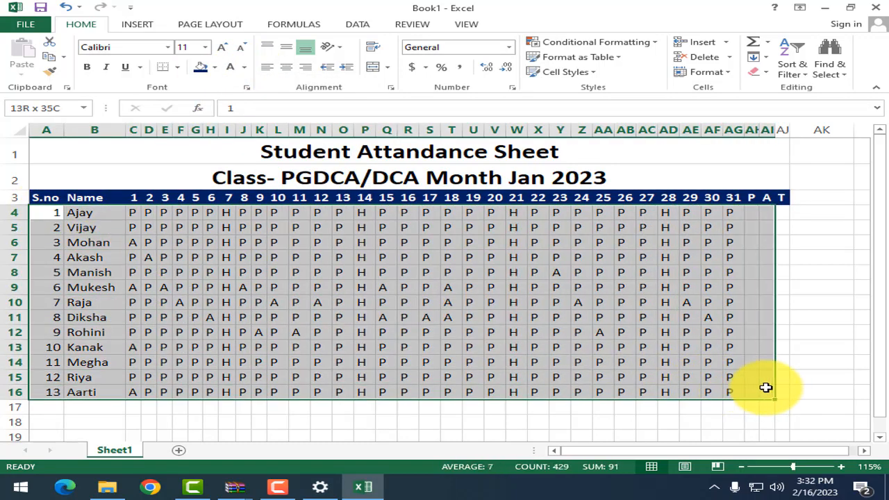
pyautogui.click(737, 382)
pyautogui.click(715, 378)
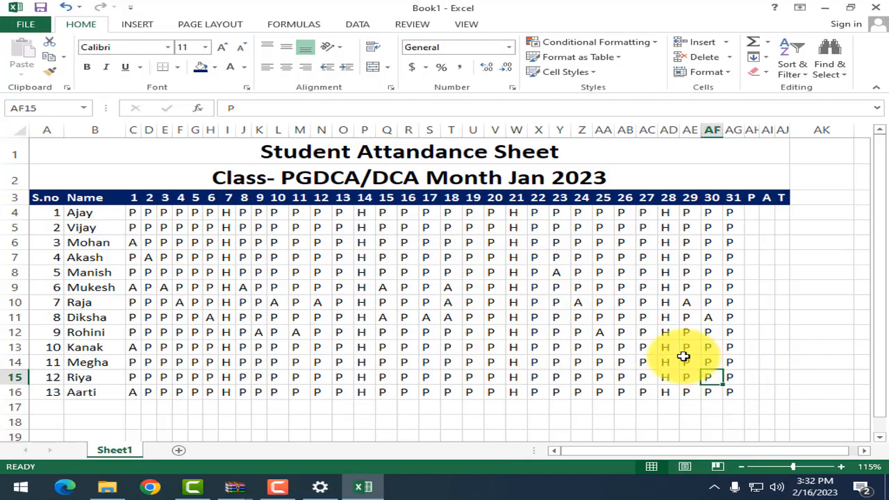
pyautogui.click(752, 257)
pyautogui.click(752, 213)
pyautogui.keyDown('ctrl'); pyautogui.scroll(3, 872, 253); pyautogui.keyUp('ctrl')
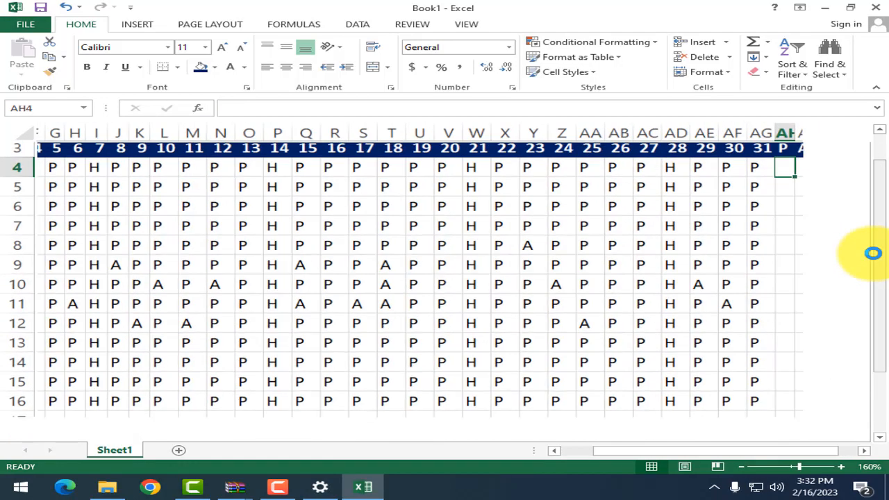
pyautogui.keyDown('ctrl'); pyautogui.scroll(1, 818, 379); pyautogui.keyUp('ctrl')
pyautogui.keyDown('ctrl'); pyautogui.scroll(-4, 818, 379); pyautogui.keyUp('ctrl')
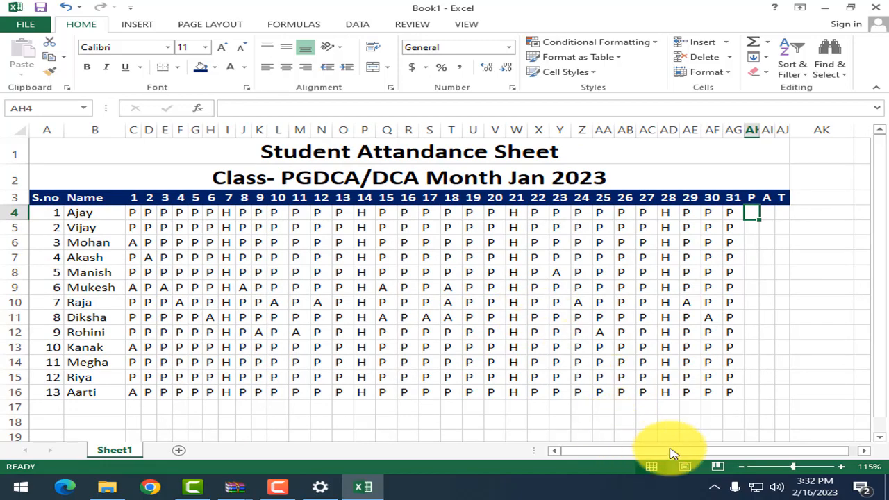
pyautogui.keyDown('ctrl'); pyautogui.scroll(3, 723, 213); pyautogui.keyUp('ctrl')
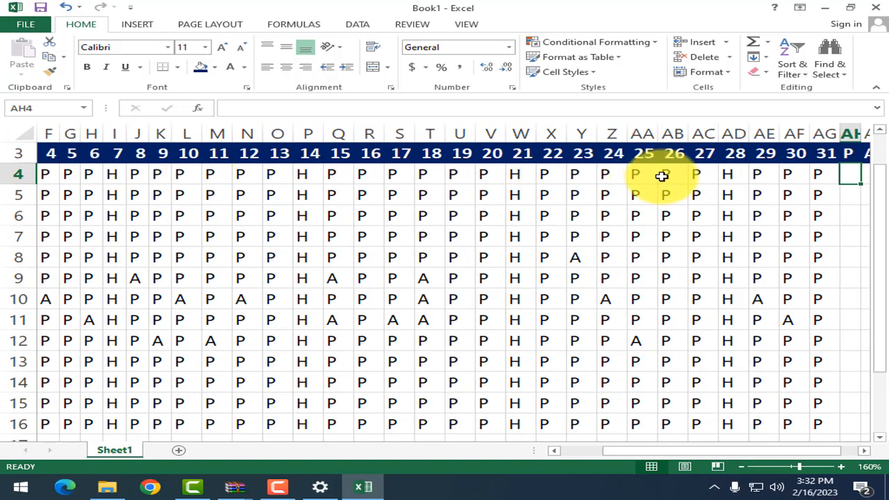
pyautogui.keyDown('ctrl'); pyautogui.scroll(-1, 664, 175); pyautogui.keyUp('ctrl')
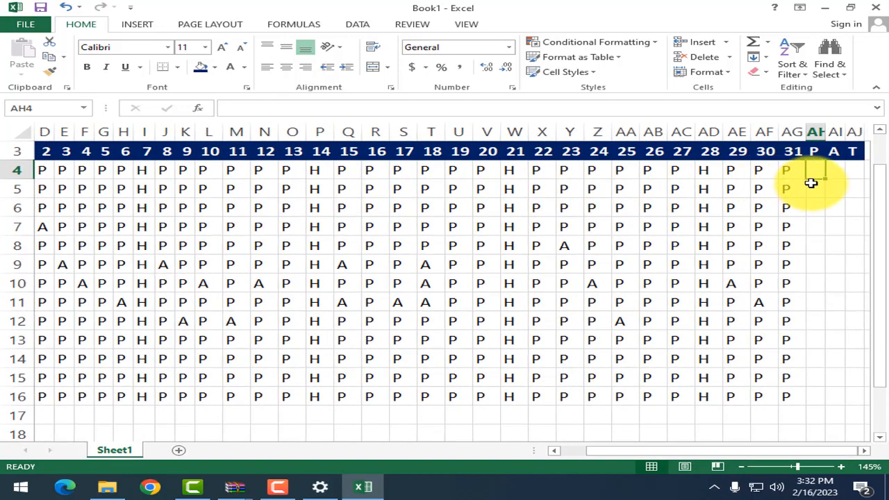
pyautogui.keyDown('ctrl'); pyautogui.scroll(-1, 810, 183); pyautogui.keyUp('ctrl')
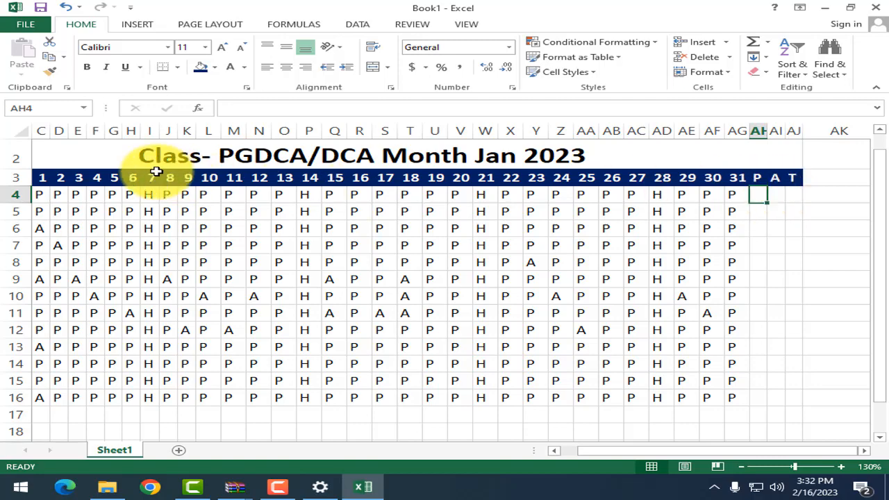
pyautogui.keyDown('ctrl'); pyautogui.scroll(-1, 143, 206); pyautogui.keyUp('ctrl')
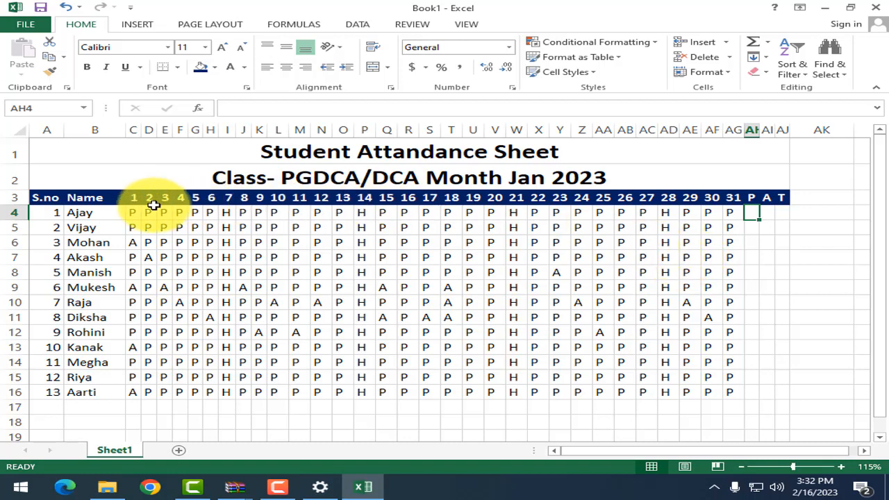
# Review the first student's marks for days 1 to 31 and the area beside and below the attendance table
pyautogui.moveTo(139, 210); pyautogui.dragTo(728, 213)
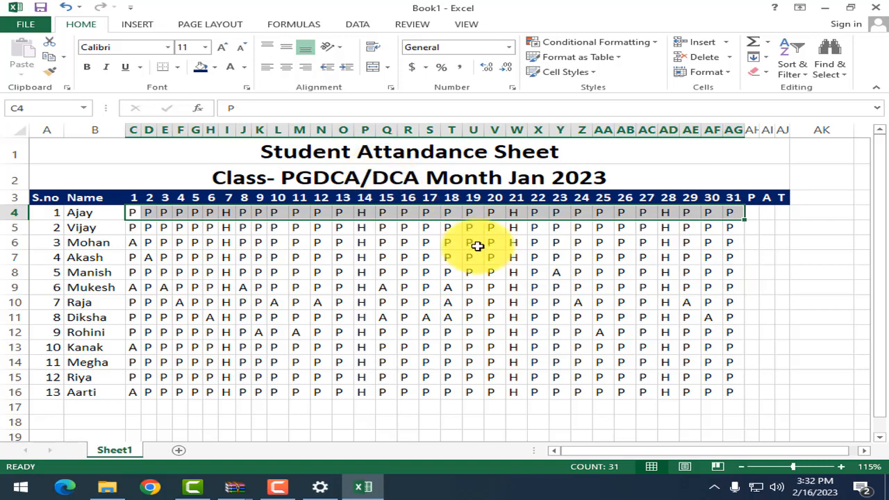
pyautogui.click(643, 287)
pyautogui.moveTo(752, 453); pyautogui.dragTo(823, 452)
pyautogui.click(864, 451)
pyautogui.click(863, 452)
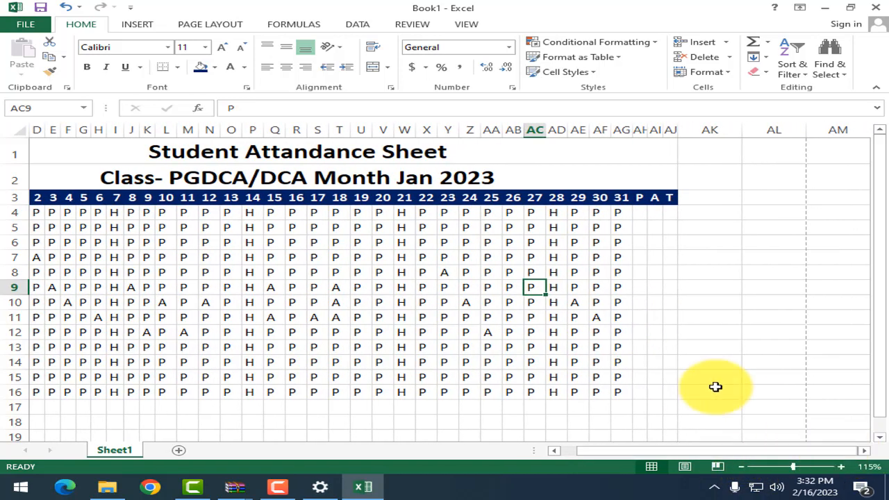
pyautogui.click(594, 271)
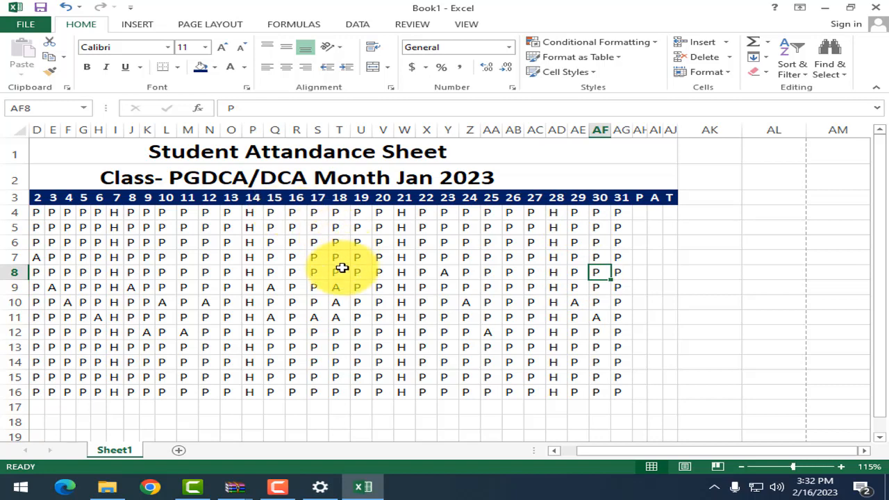
pyautogui.click(556, 406)
pyautogui.scroll(-2, 558, 405)
pyautogui.scroll(2, 566, 397)
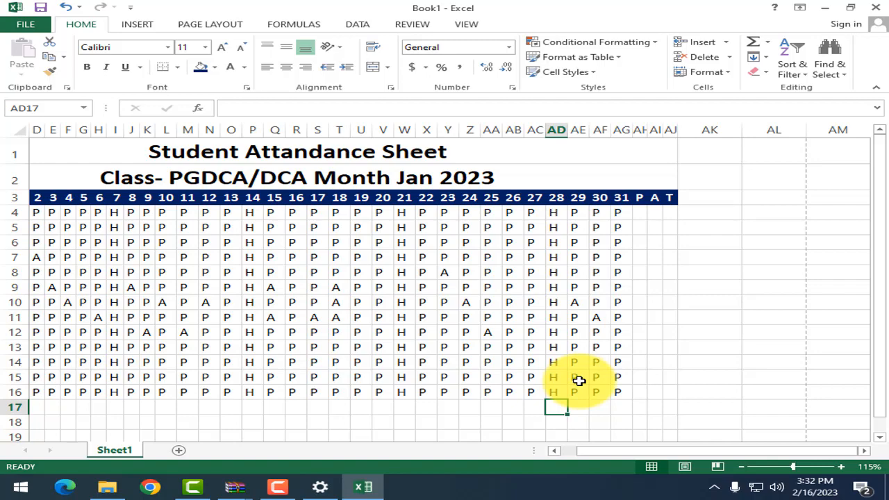
pyautogui.click(383, 284)
pyautogui.keyDown('ctrl'); pyautogui.scroll(-2, 383, 284); pyautogui.keyUp('ctrl')
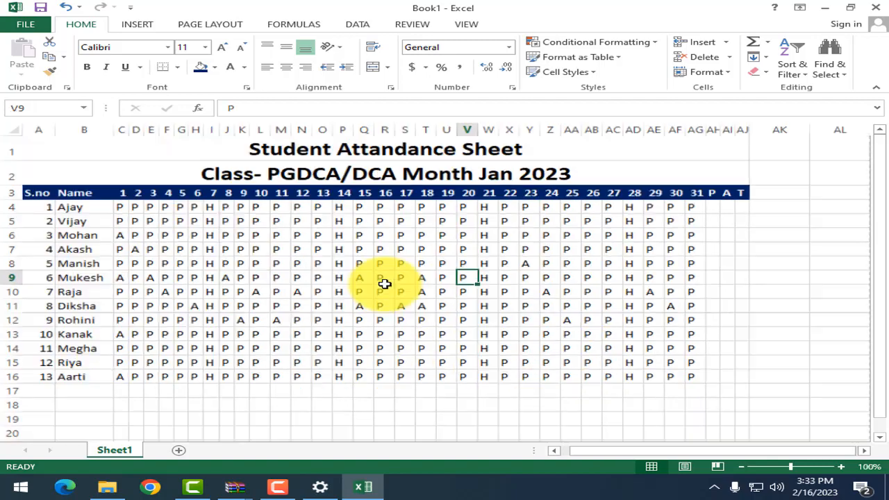
pyautogui.click(658, 201)
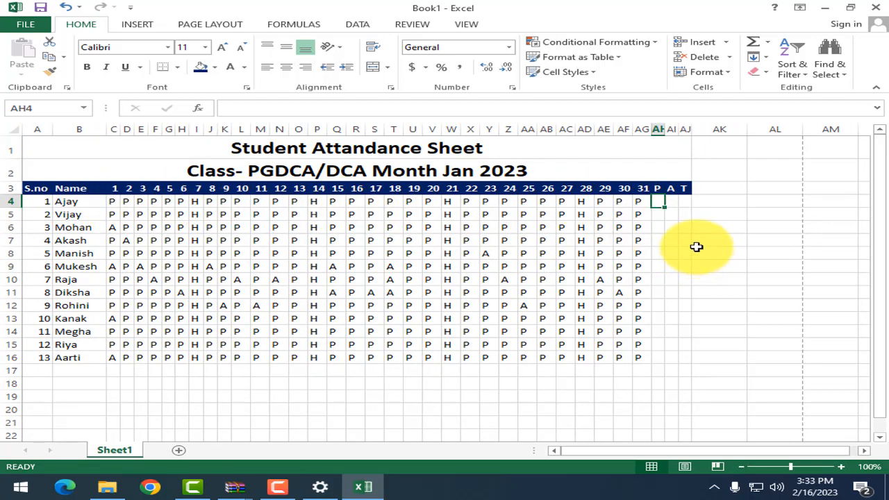
pyautogui.scroll(4, 733, 195)
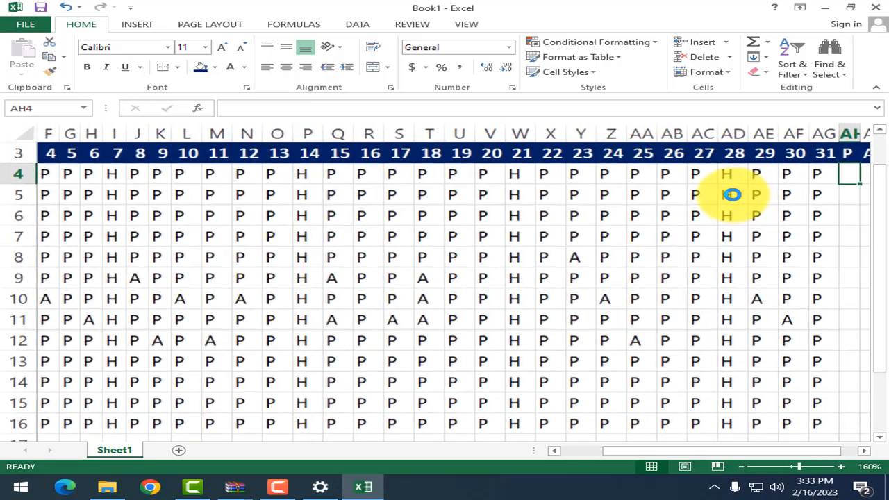
pyautogui.moveTo(753, 453); pyautogui.dragTo(858, 455)
pyautogui.click(864, 453)
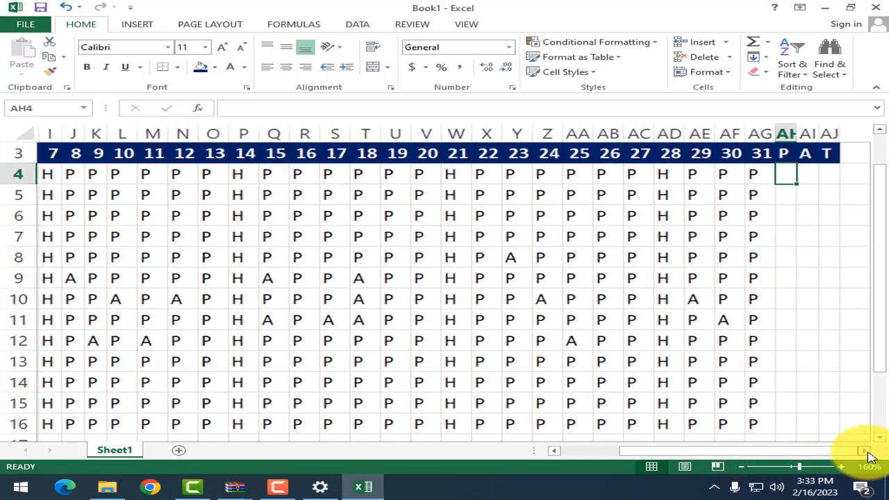
pyautogui.scroll(3, 726, 183)
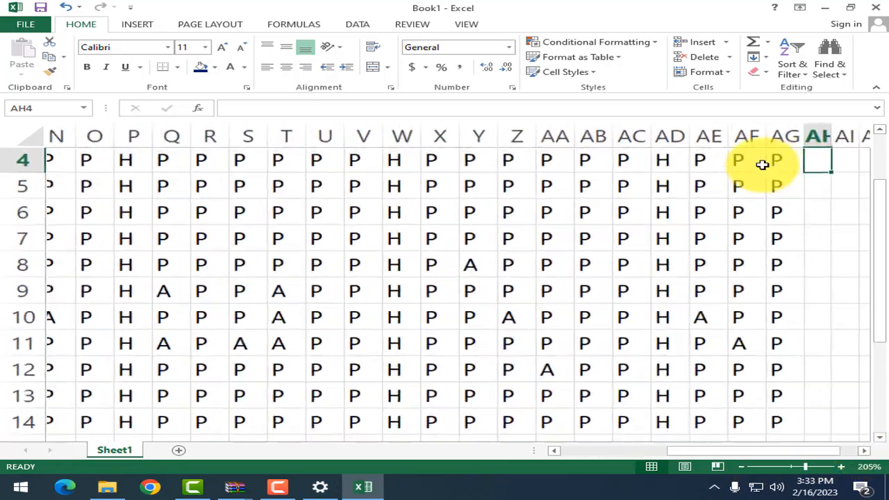
pyautogui.moveTo(843, 452); pyautogui.dragTo(814, 457)
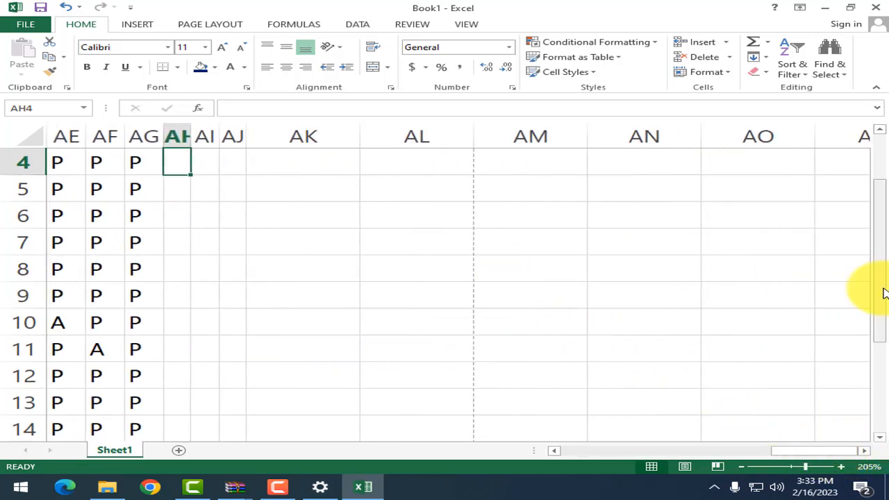
pyautogui.write('=')
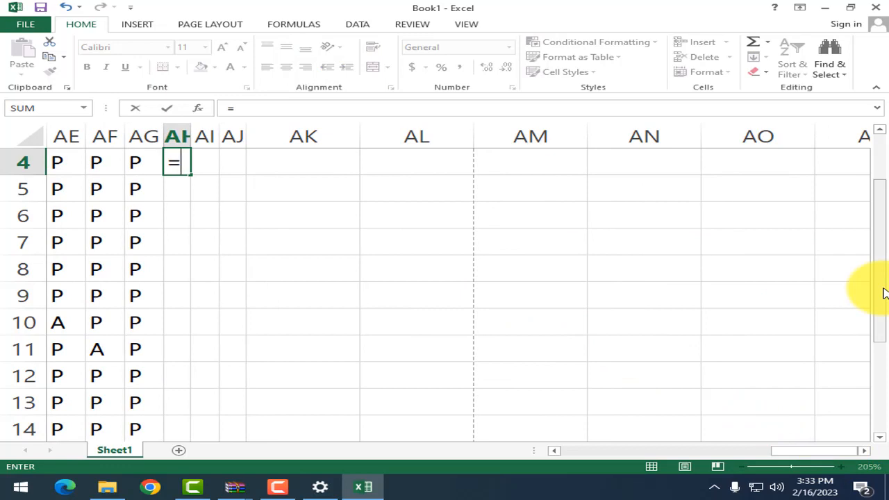
pyautogui.write('count')
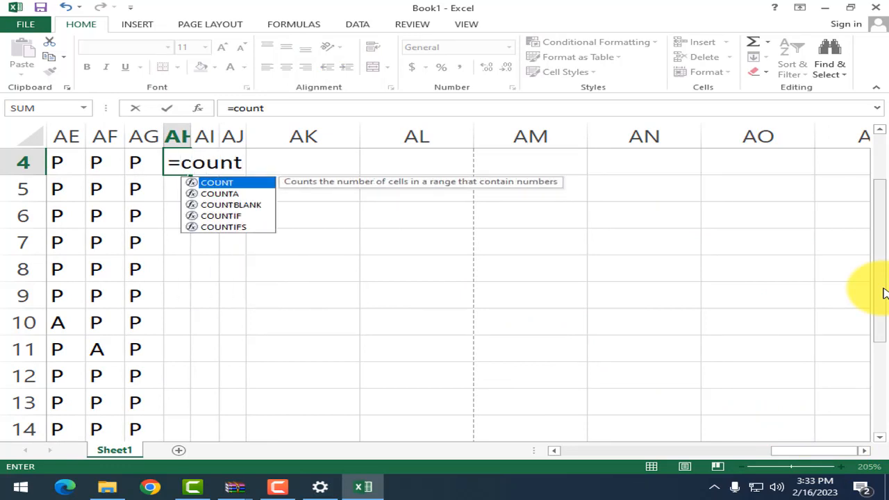
pyautogui.write('if')
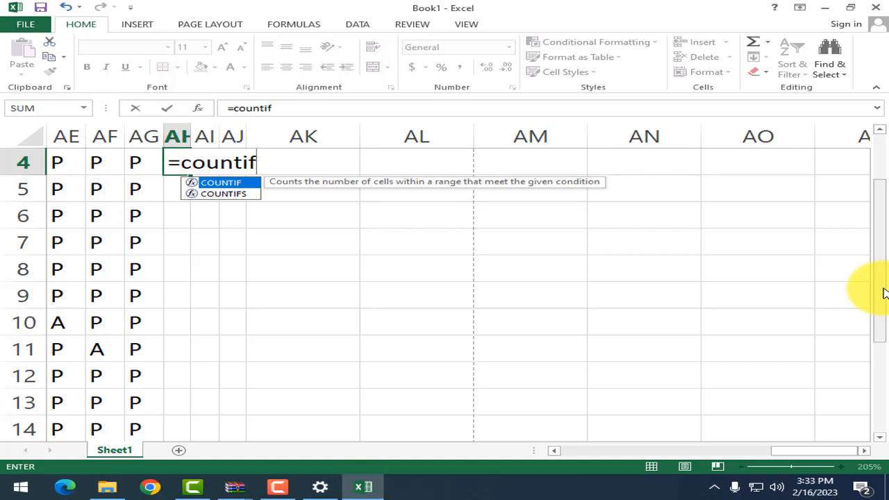
pyautogui.write('(')
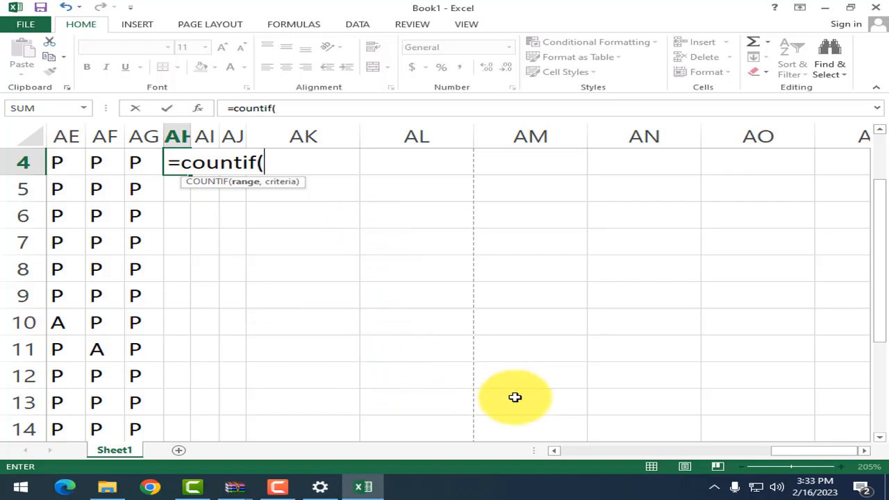
pyautogui.press('Escape')
# Examine the first student's row to identify the first and last day cells of the attendance marks
pyautogui.scroll(-4, 507, 361)
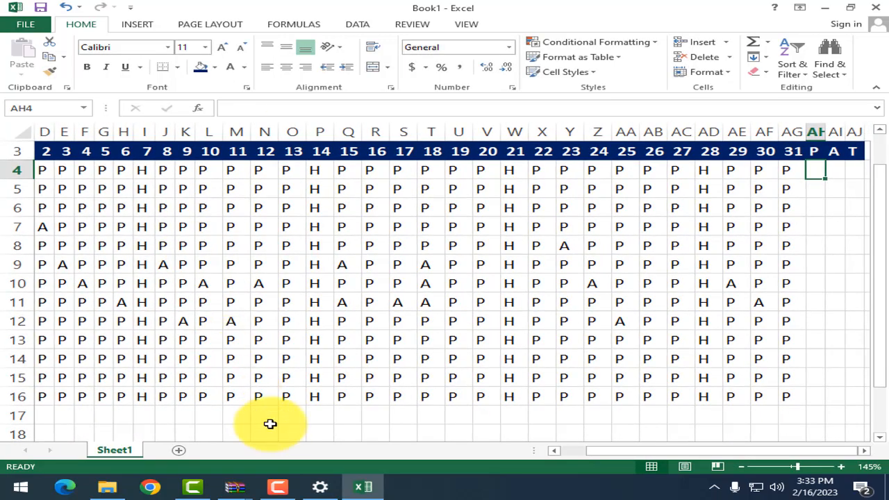
pyautogui.scroll(1, 237, 331)
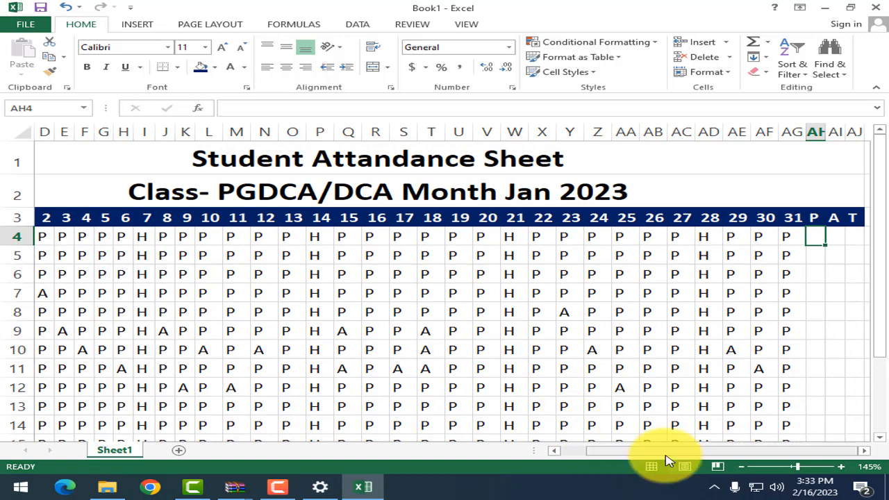
pyautogui.hscroll(-1, 665, 452)
pyautogui.click(115, 241)
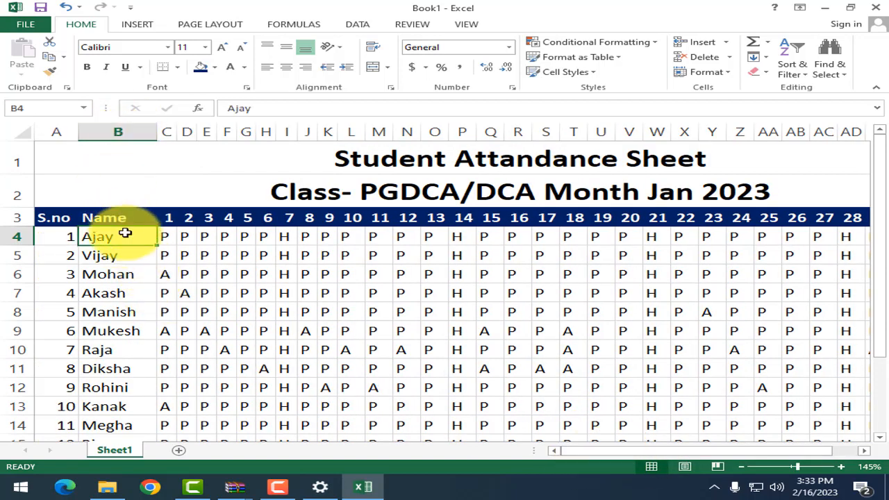
pyautogui.click(169, 236)
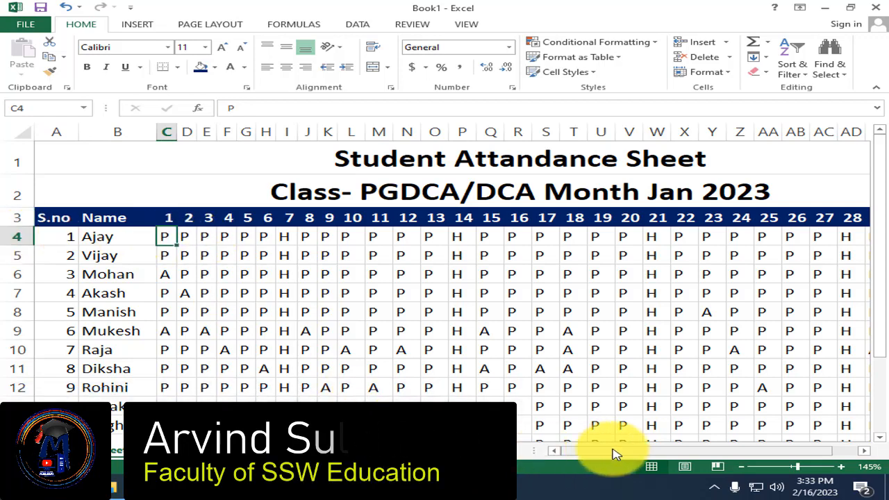
pyautogui.moveTo(611, 452); pyautogui.dragTo(675, 453)
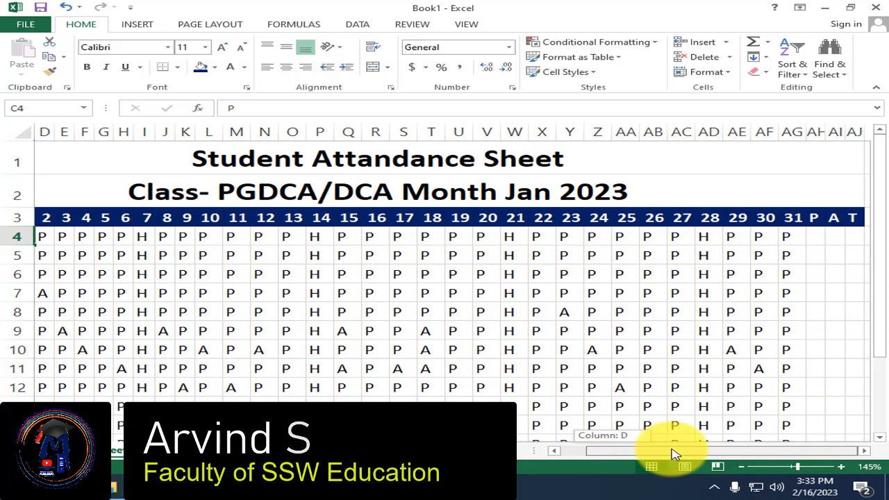
pyautogui.click(791, 132)
pyautogui.click(790, 236)
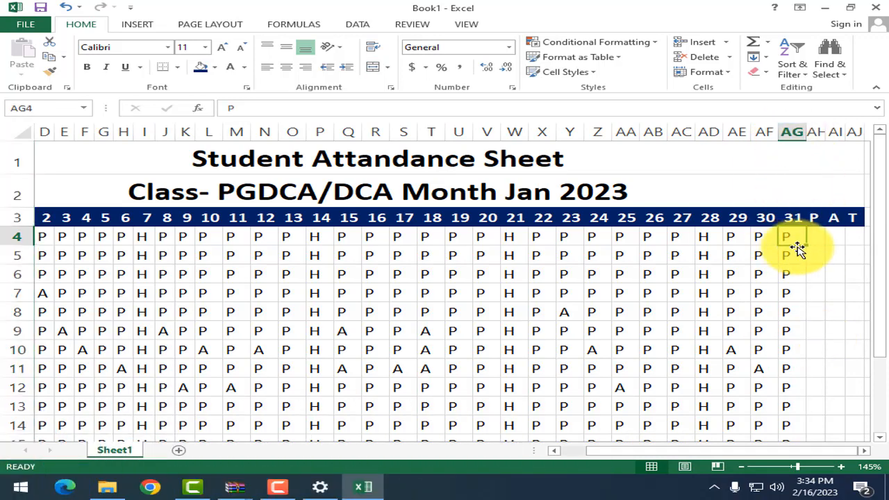
# Enter =COUNTIF(C4:AG4, "P") in AH4 to count the first student's present days
pyautogui.click(814, 236)
pyautogui.write('=')
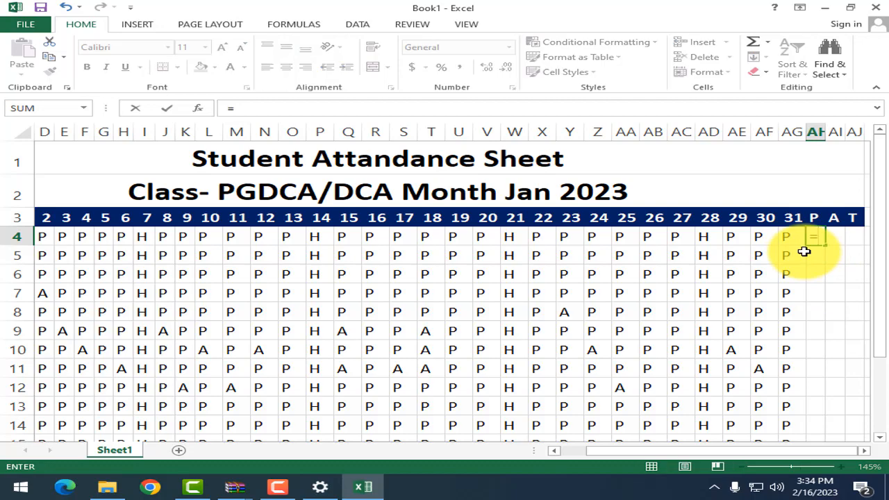
pyautogui.press('Escape')
pyautogui.scroll(4, 861, 230)
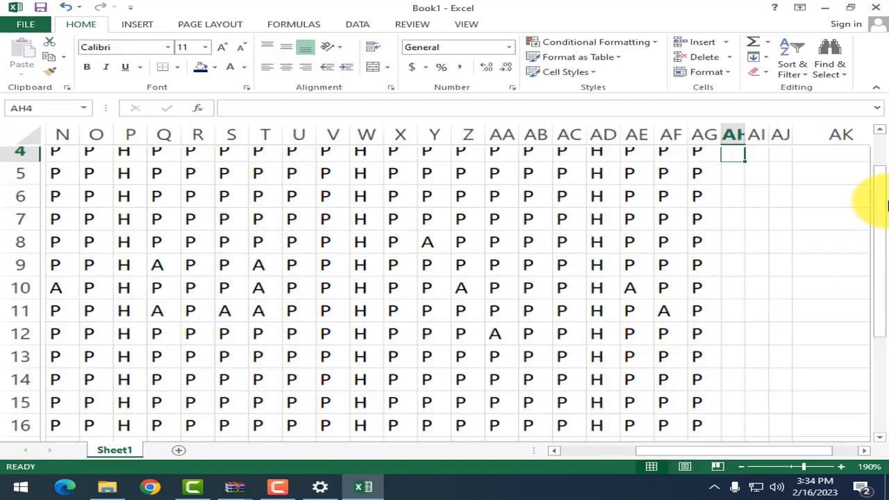
pyautogui.scroll(4, 847, 263)
pyautogui.moveTo(805, 452); pyautogui.dragTo(880, 452)
pyautogui.write('=coun')
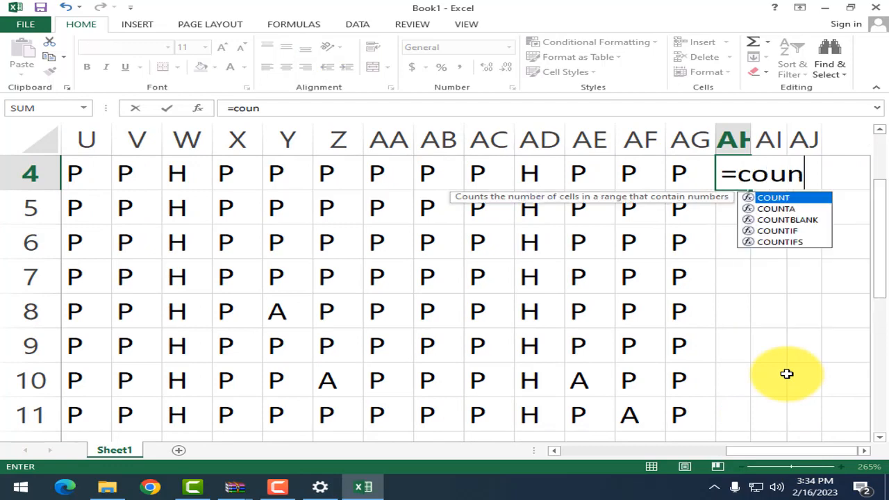
pyautogui.write('tif(c4:')
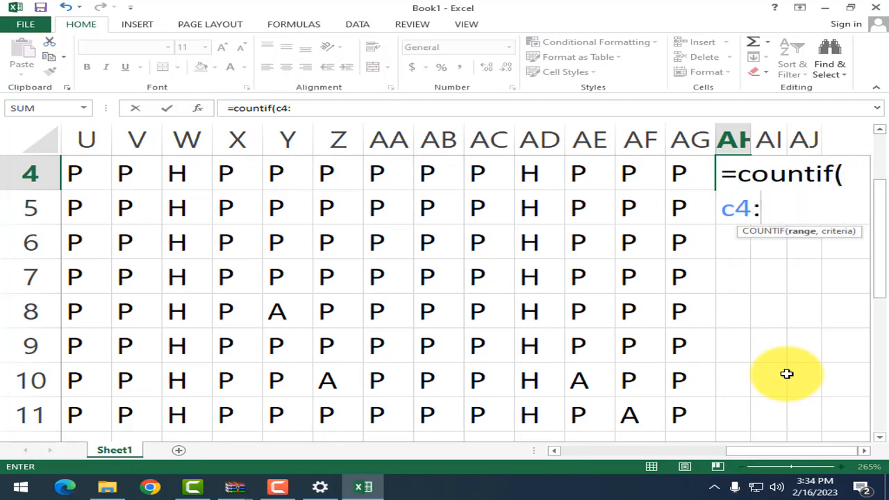
pyautogui.write('ag4')
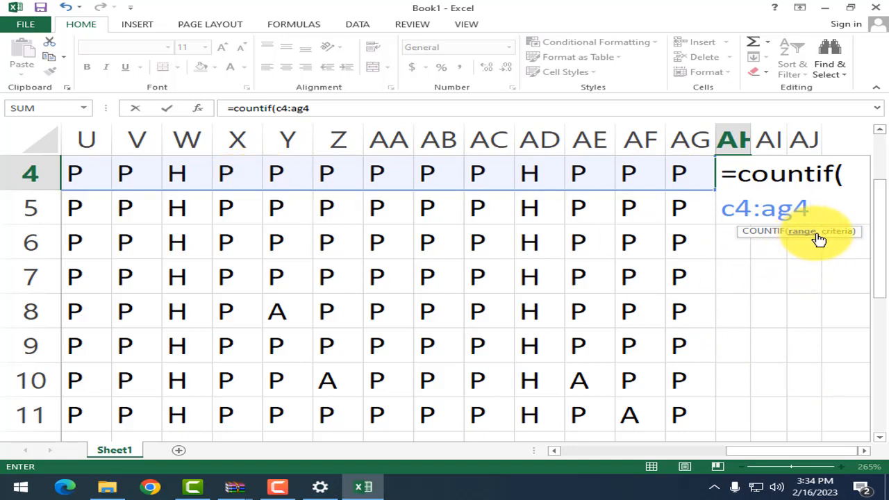
pyautogui.write(',')
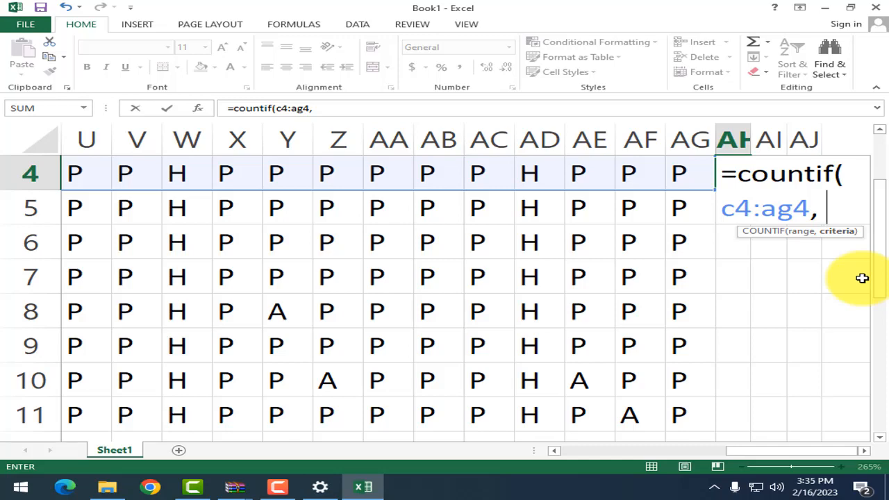
pyautogui.write('"p')
pyautogui.press('BackSpace')
pyautogui.write('P"')
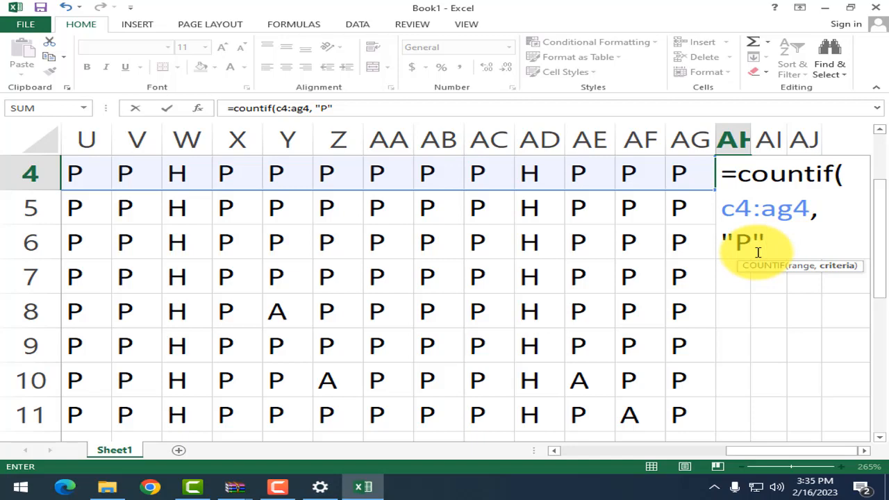
pyautogui.write(')')
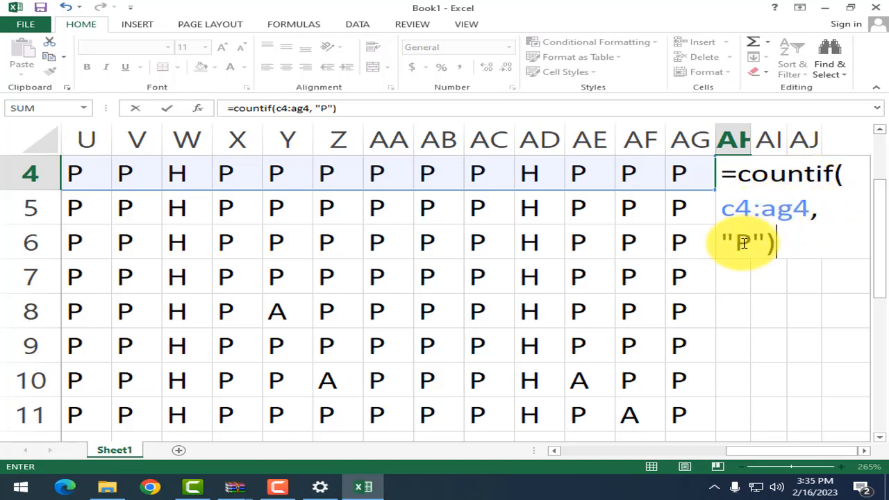
pyautogui.hotkey('ctrl', 'Return')
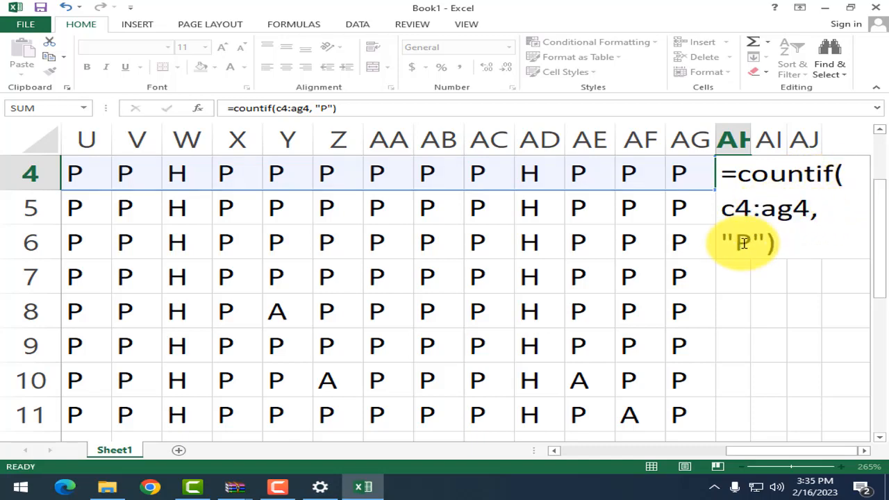
pyautogui.click(742, 176)
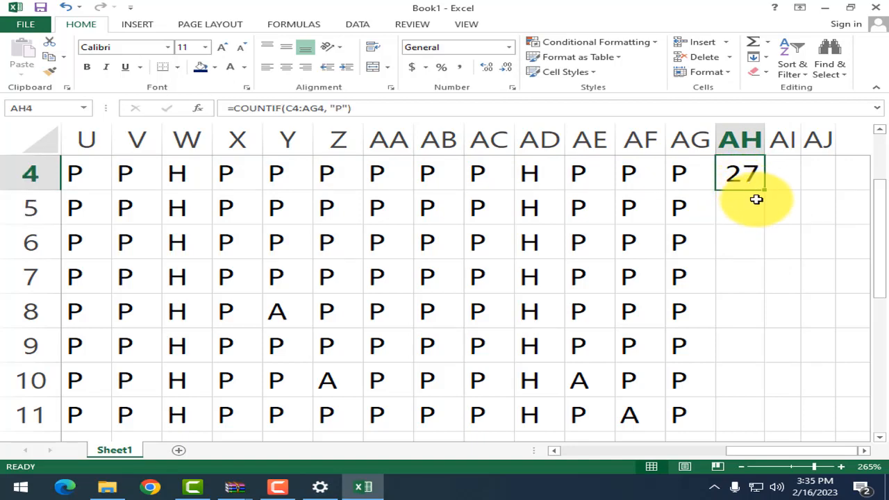
# Change the first student's marks for days 24 and 26 to A
pyautogui.scroll(1, 741, 205)
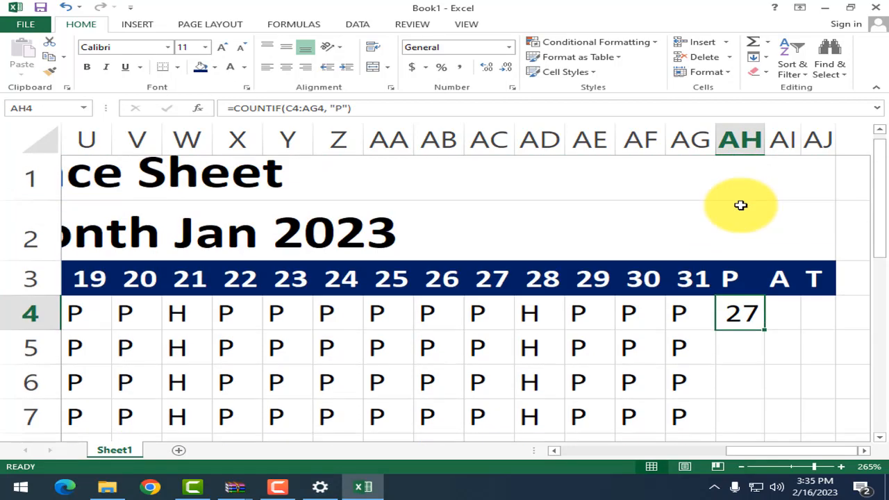
pyautogui.scroll(-1, 744, 296)
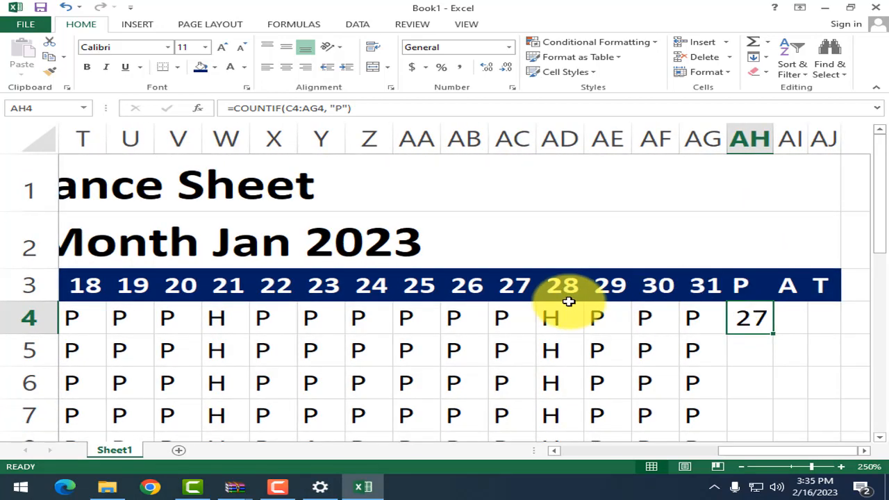
pyautogui.scroll(-2, 568, 302)
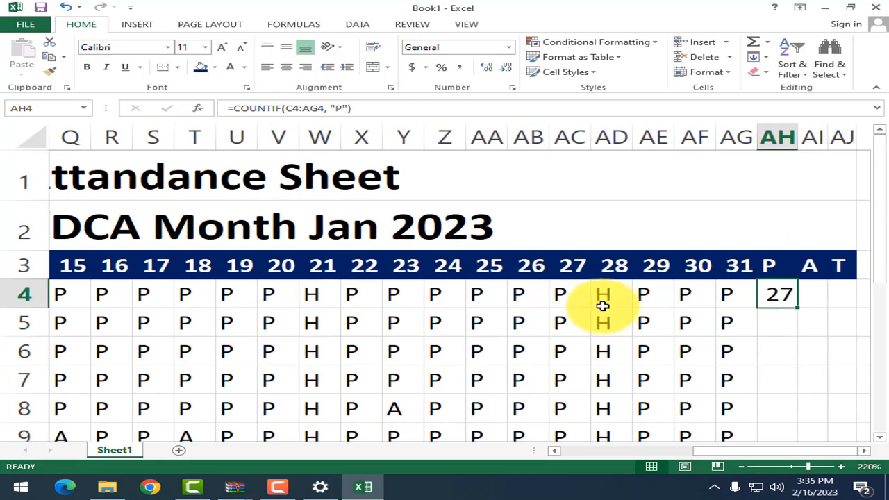
pyautogui.click(434, 295)
pyautogui.write('a')
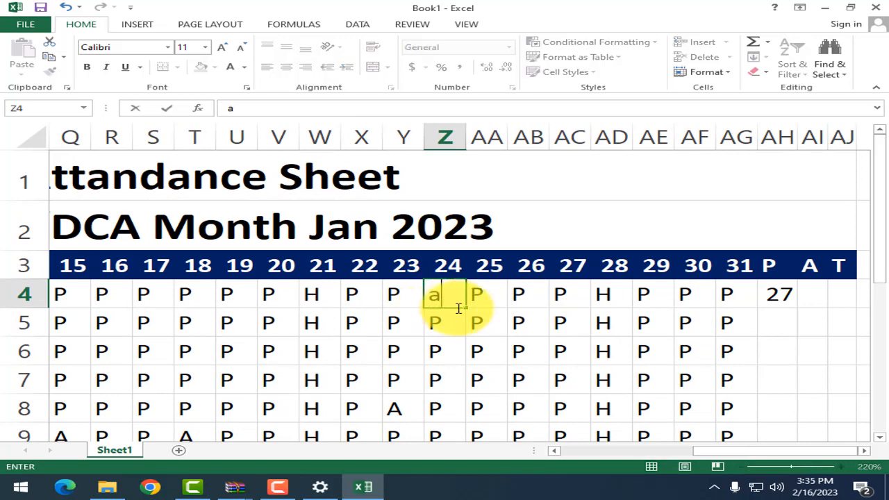
pyautogui.click(482, 332)
pyautogui.click(440, 296)
pyautogui.write('A')
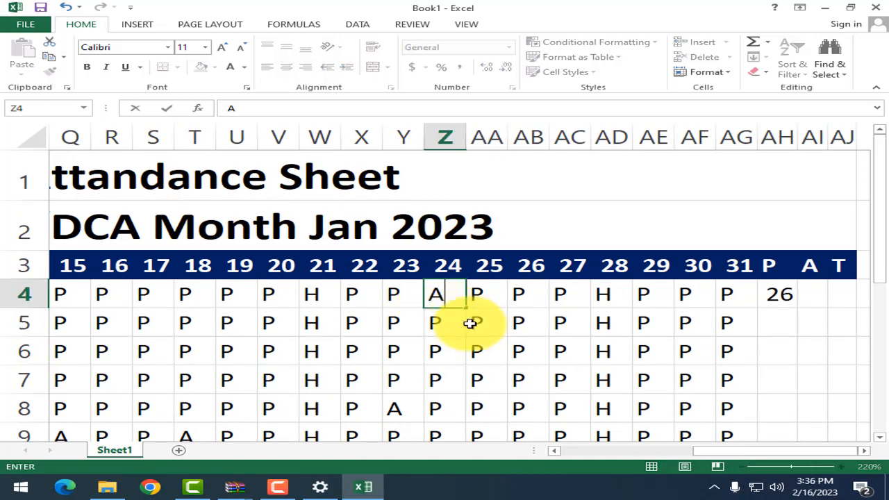
pyautogui.click(470, 323)
pyautogui.click(517, 298)
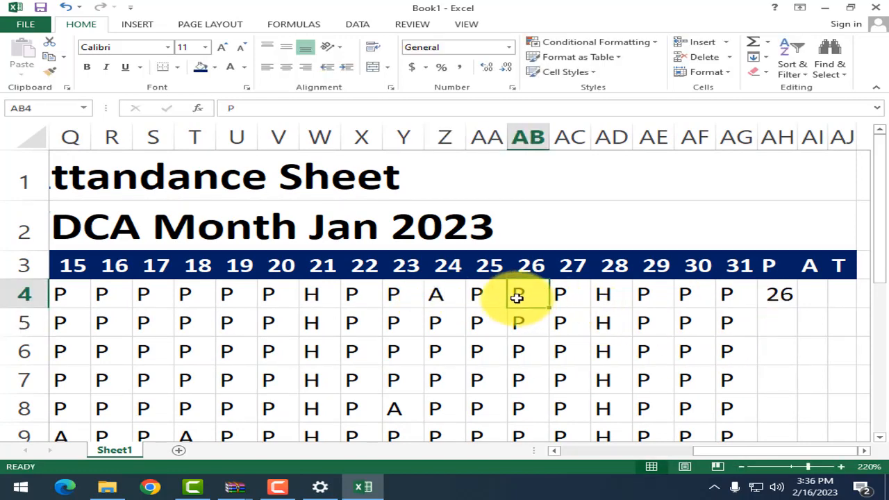
pyautogui.write('A')
pyautogui.click(566, 353)
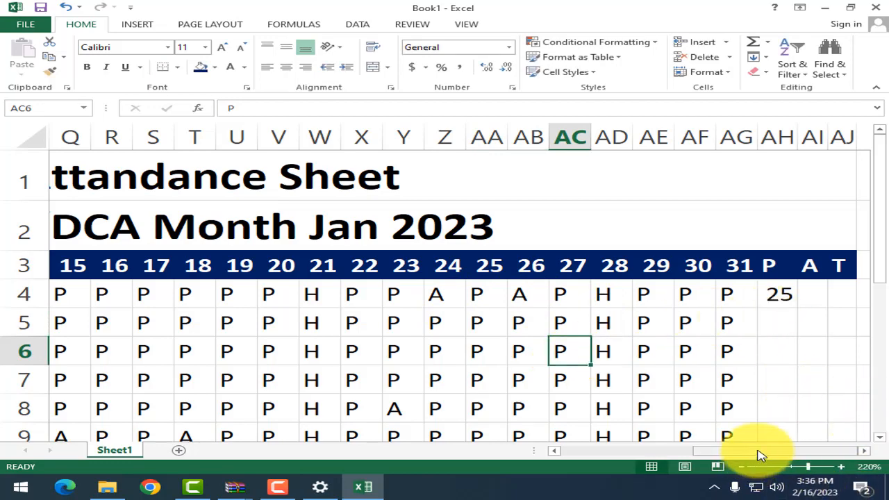
# Enter =COUNTIF(C4:AG4, "A") in AI4 to count the first student's absent days
pyautogui.hscroll(3, 865, 448)
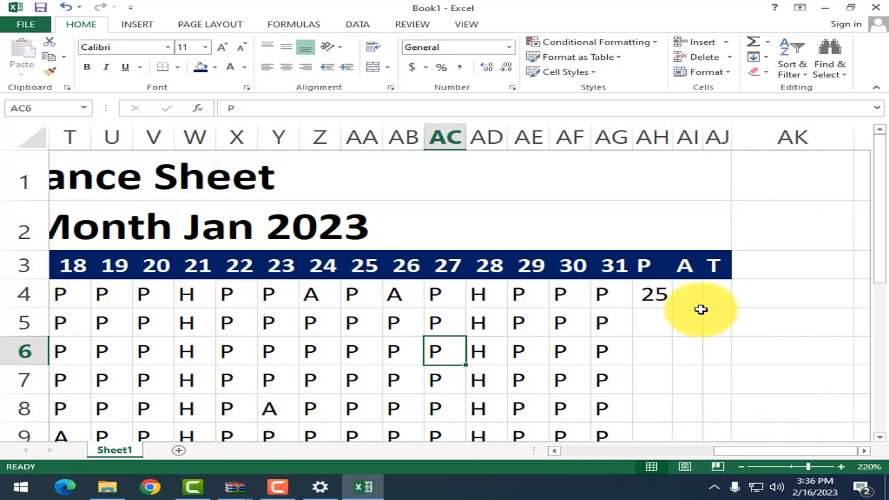
pyautogui.click(691, 298)
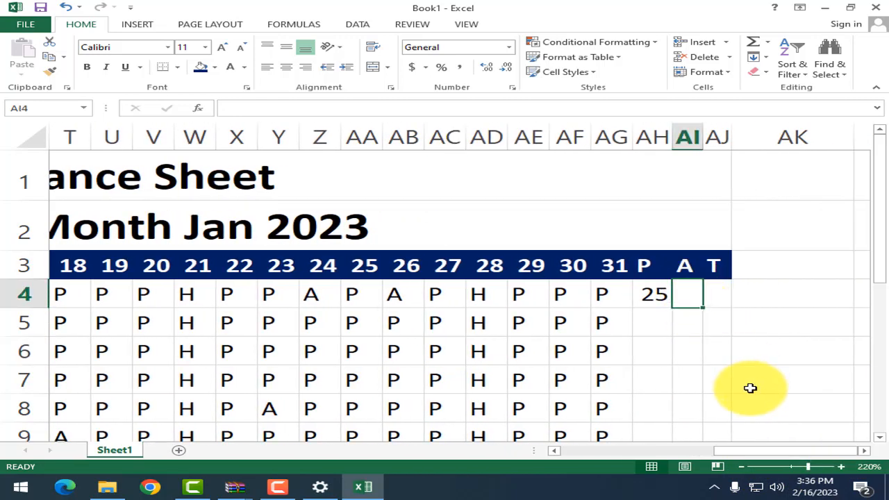
pyautogui.write('=ci')
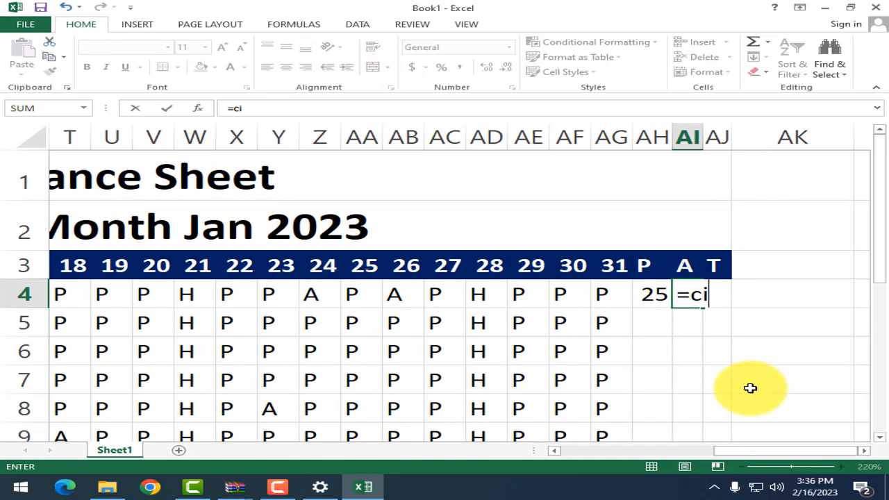
pyautogui.press('BackSpace')
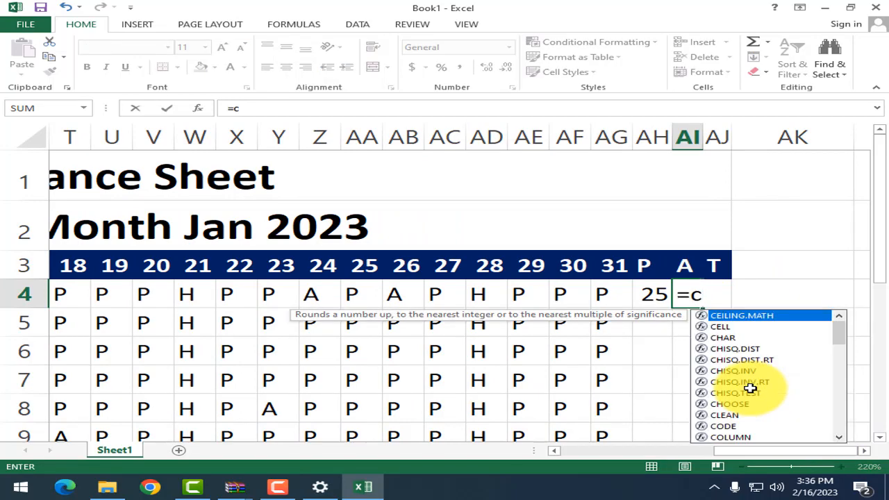
pyautogui.write('ountif(')
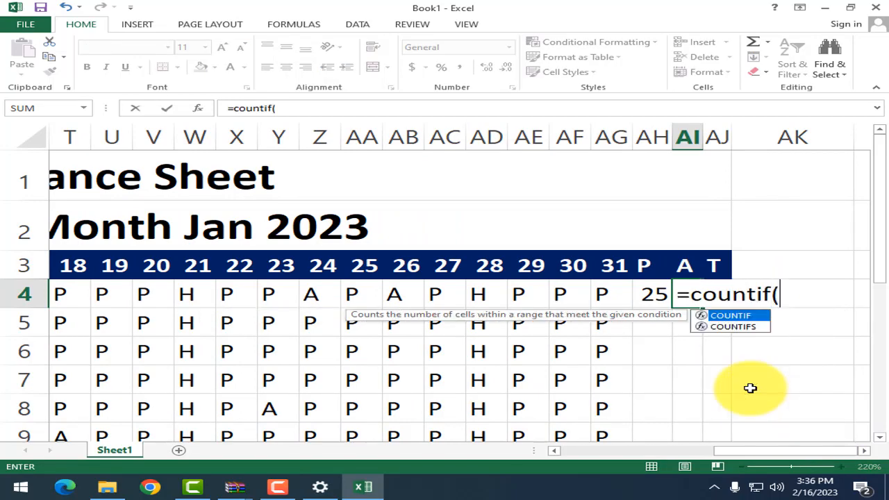
pyautogui.write('c4')
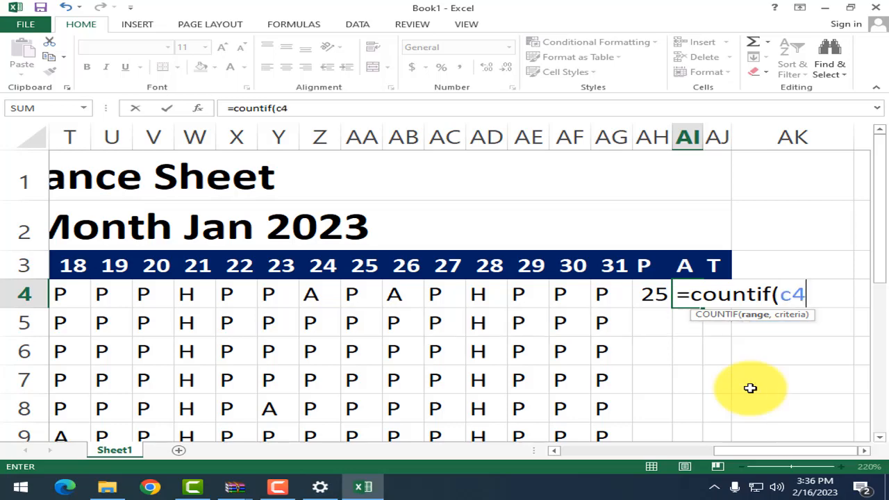
pyautogui.write(':ag4')
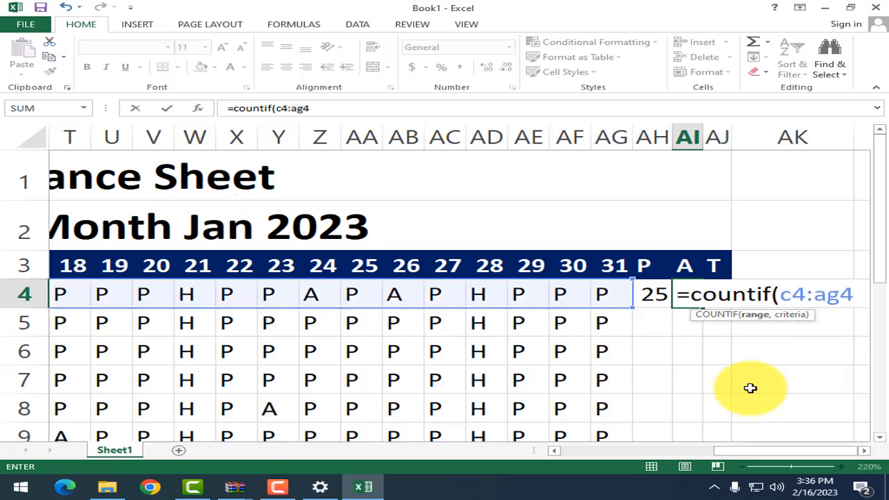
pyautogui.write(', "')
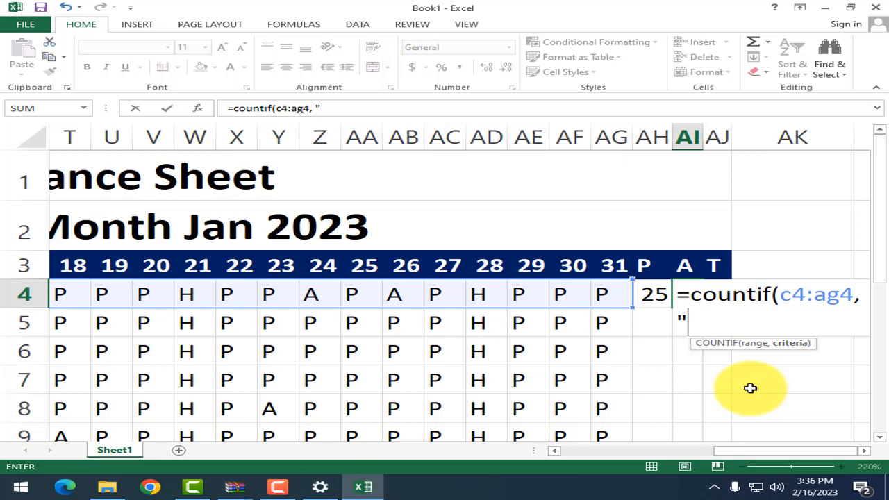
pyautogui.write('A")')
pyautogui.press('Return')
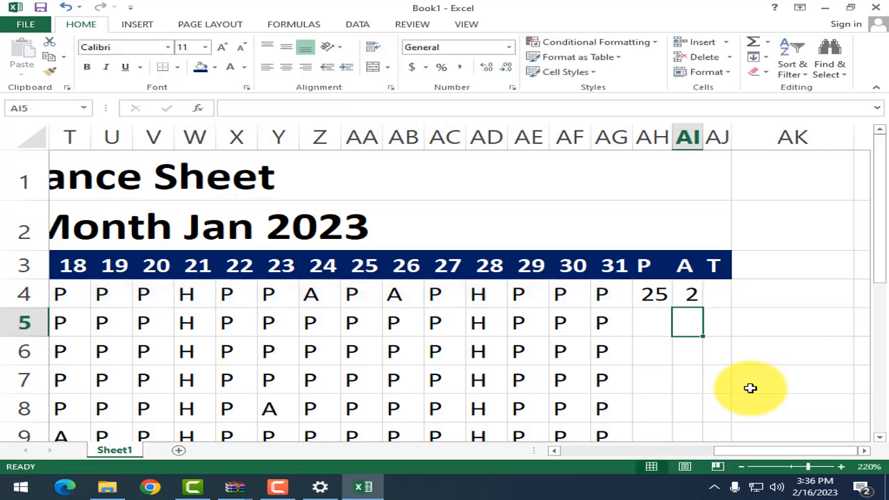
pyautogui.click(696, 299)
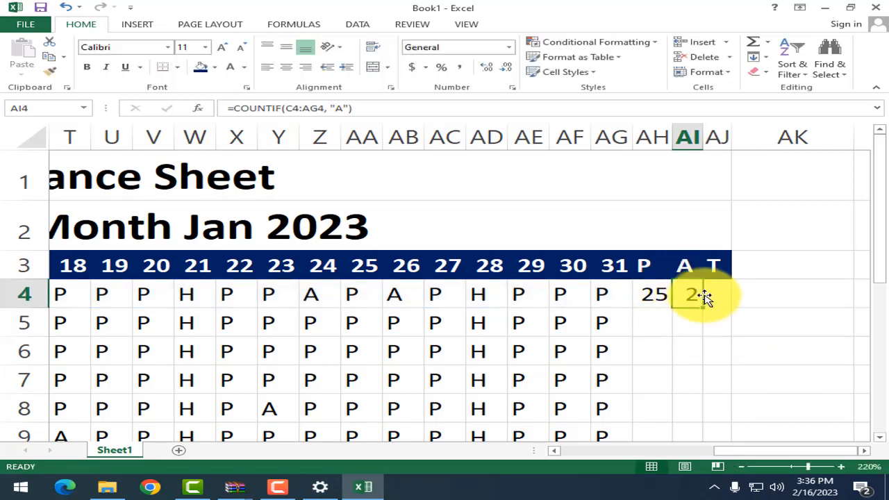
# Insert a new column before the T column and head it H in AJ3
pyautogui.click(727, 271)
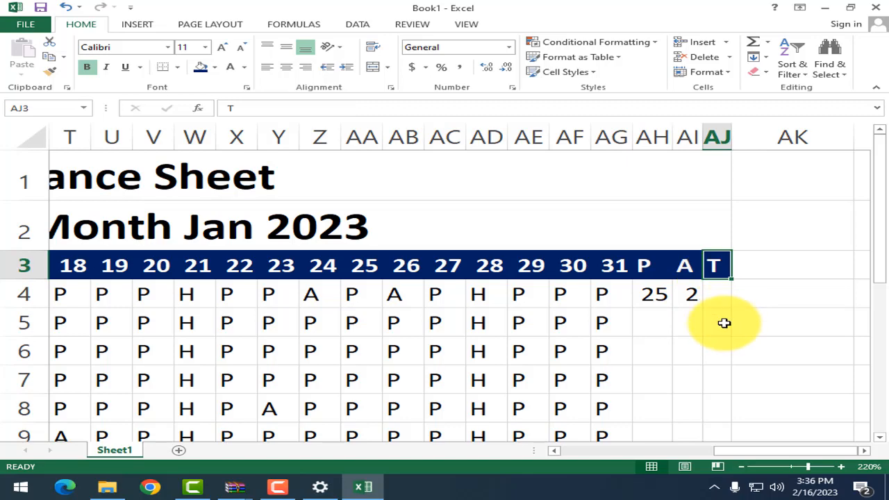
pyautogui.rightClick(717, 138)
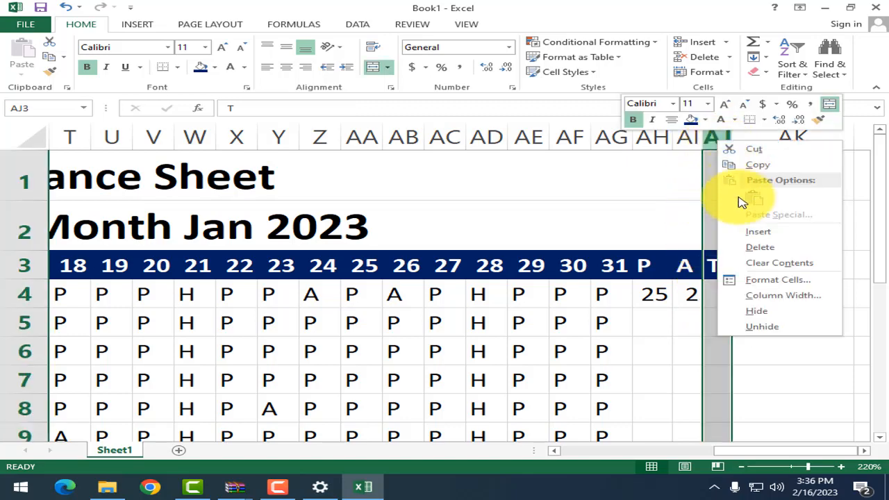
pyautogui.click(738, 231)
pyautogui.click(726, 263)
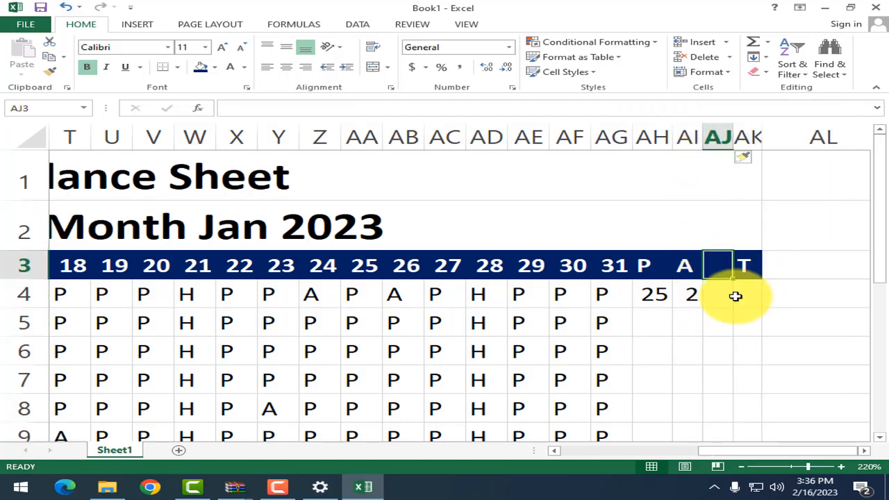
pyautogui.write('H')
pyautogui.press('Return')
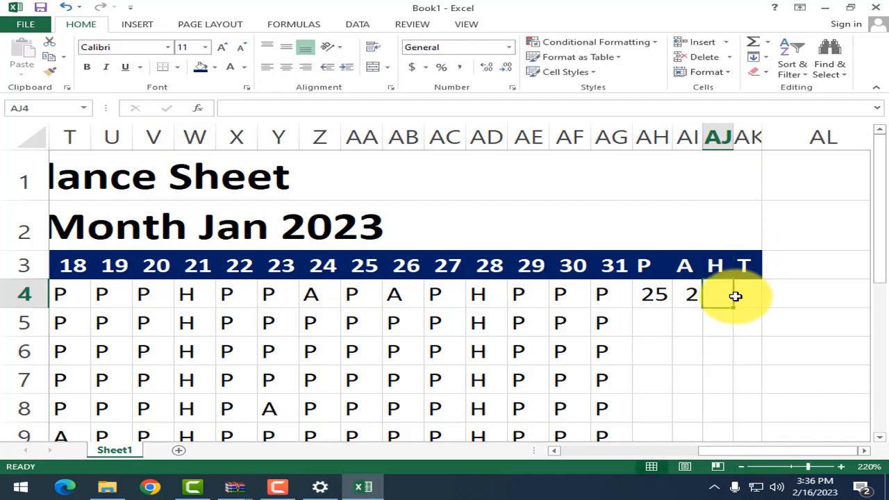
# Enter =COUNTIF(C4:AG4, "H") in AJ4 to count the first student's holidays
pyautogui.write('=countif')
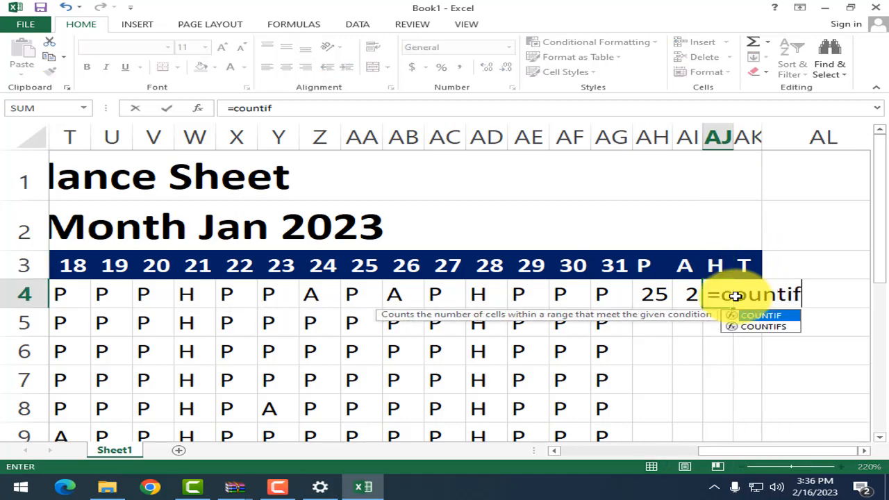
pyautogui.write('(')
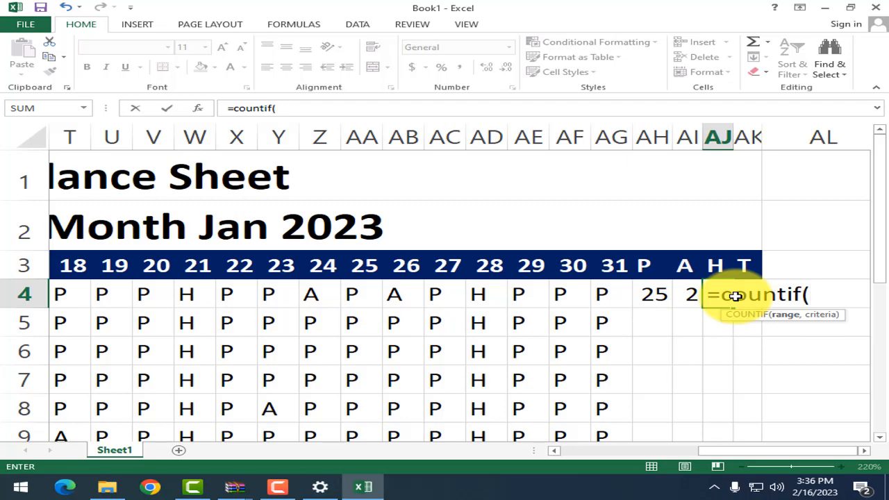
pyautogui.write('c4:ag4')
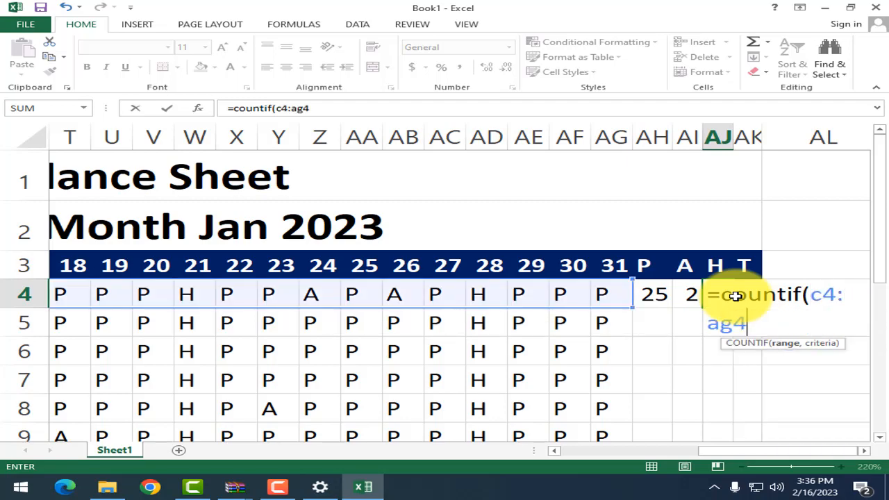
pyautogui.write(', "')
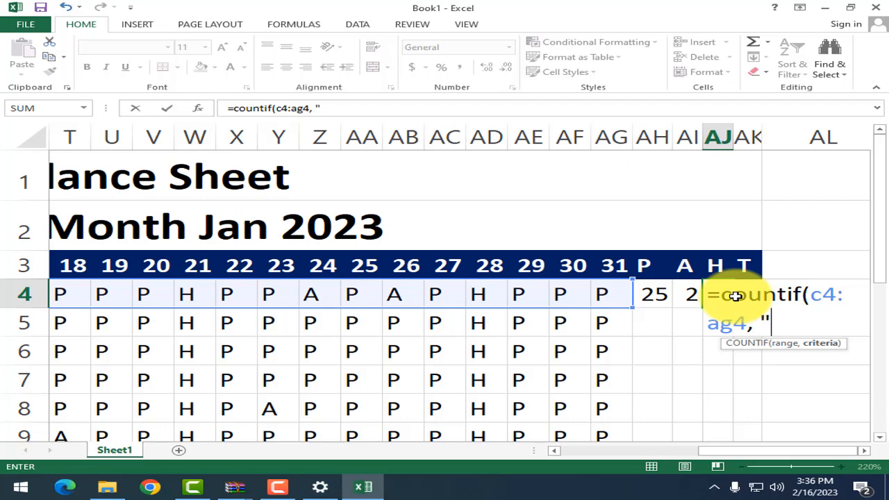
pyautogui.write('H")')
pyautogui.press('Return')
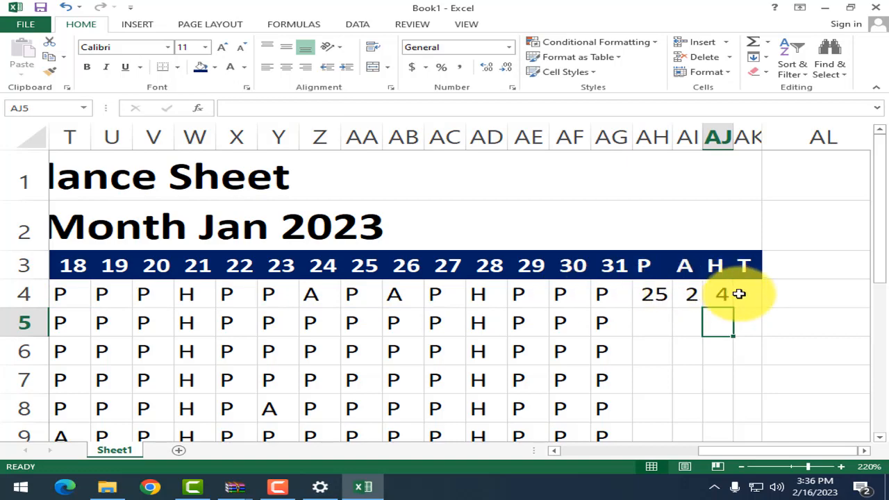
# Enter =AH4+AI4+AJ4 in AK4 to total the first student's P, A and H counts
pyautogui.click(741, 296)
pyautogui.write('=')
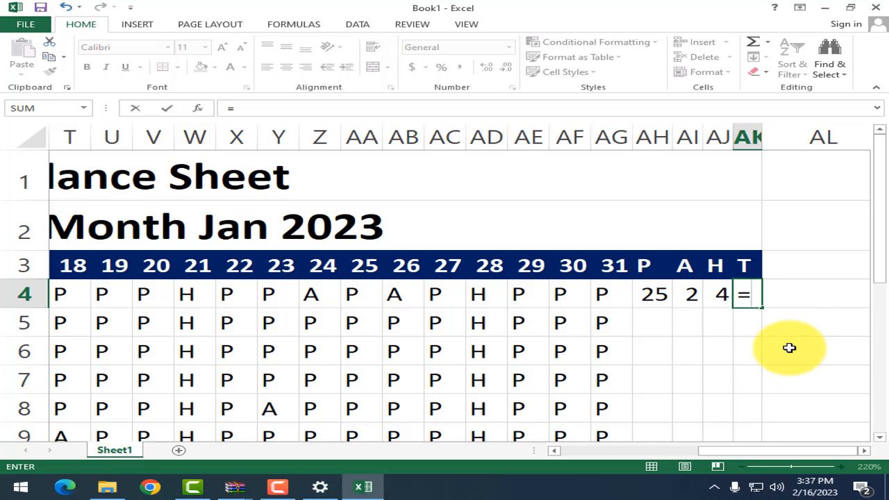
pyautogui.write('ah4')
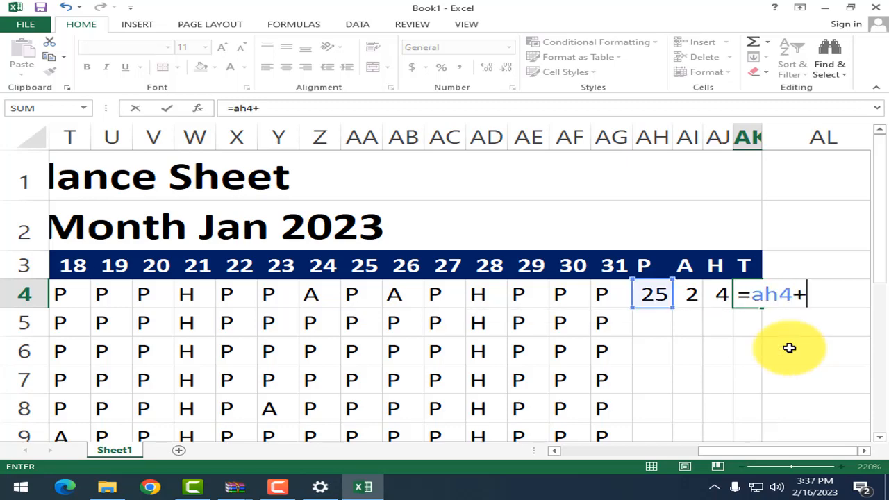
pyautogui.write('+ai')
pyautogui.press('BackSpace')
pyautogui.write('i4+')
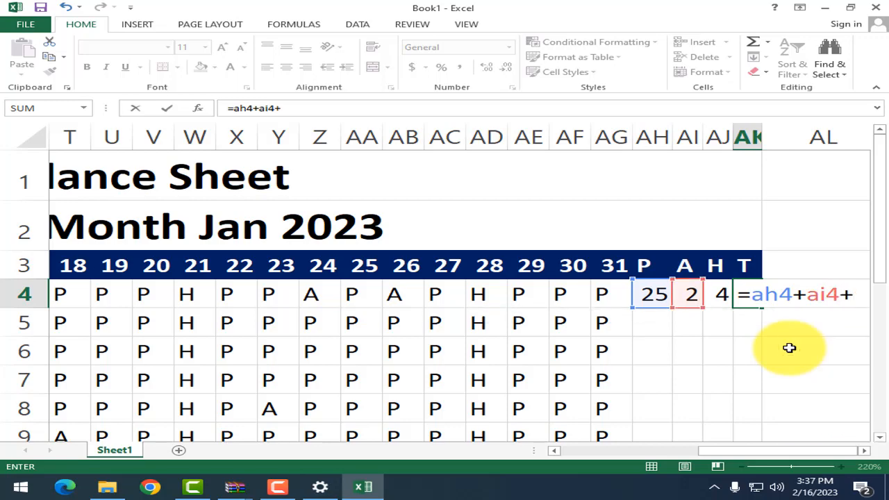
pyautogui.write('aj4')
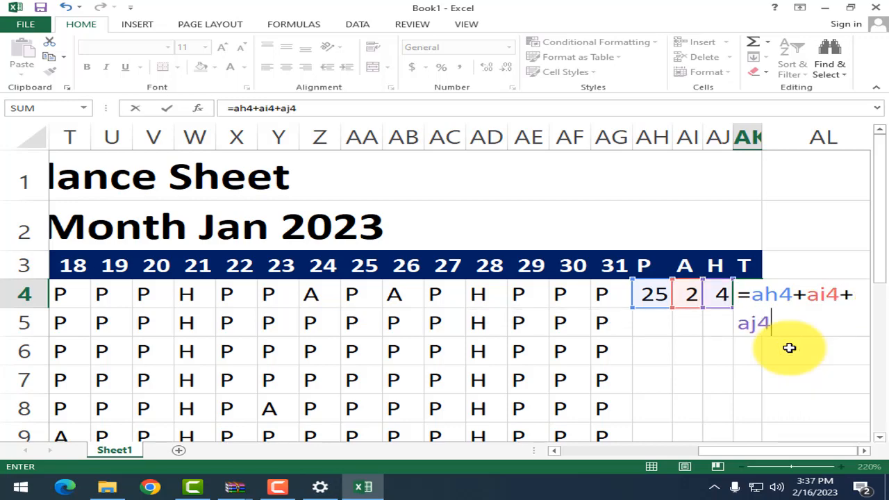
pyautogui.press('Return')
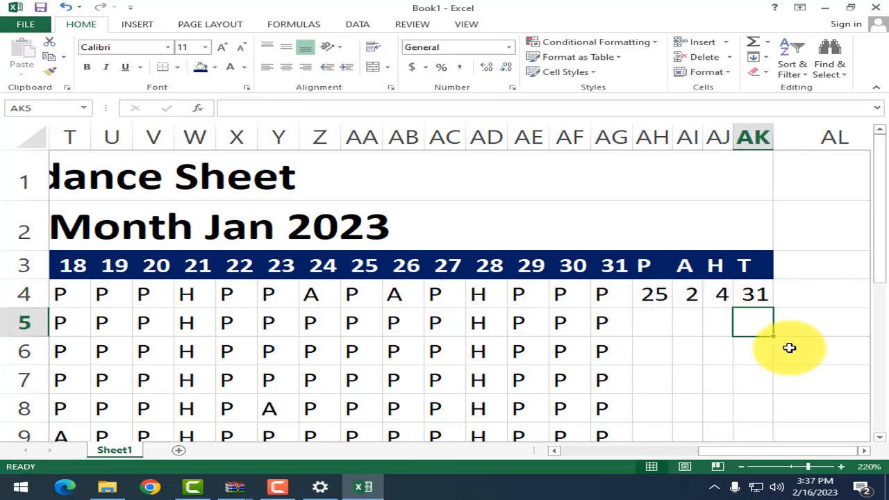
pyautogui.press('Up')
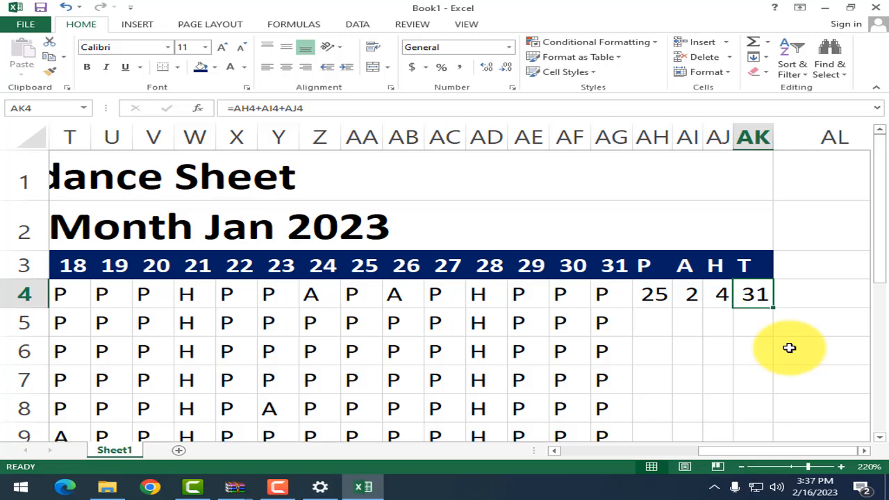
# Enter =COUNTIF(C5:AG5, "P") in AH5 to count the second student's present days
pyautogui.click(654, 295)
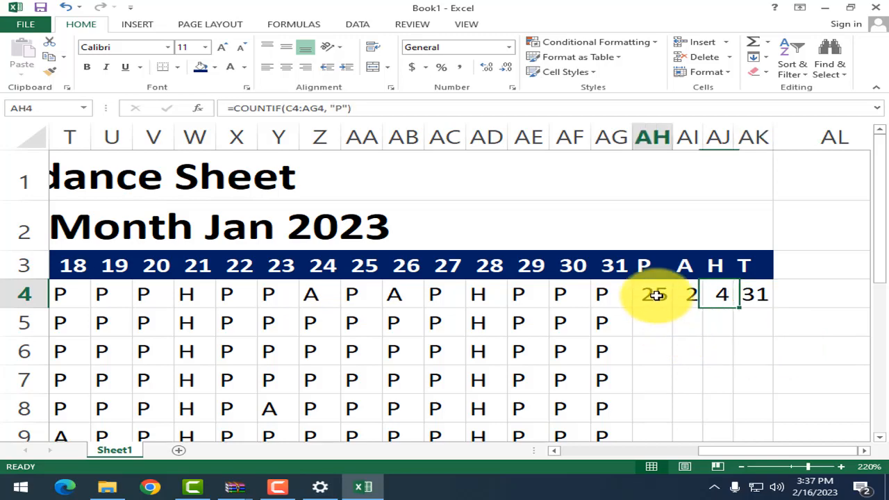
pyautogui.click(657, 320)
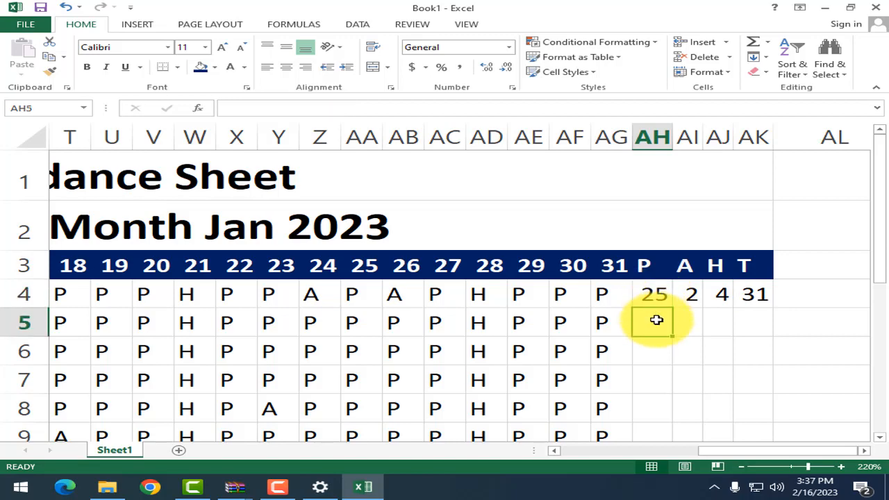
pyautogui.write('=coun')
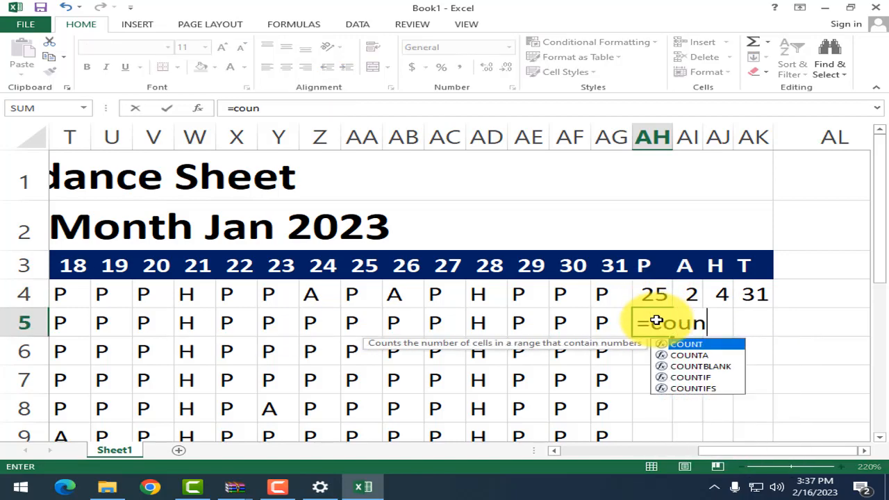
pyautogui.write('tif(')
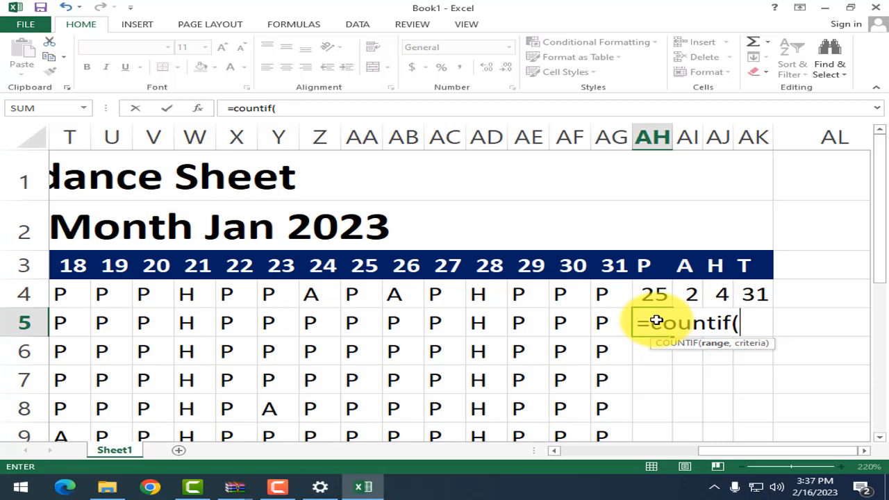
pyautogui.write('c5:ag')
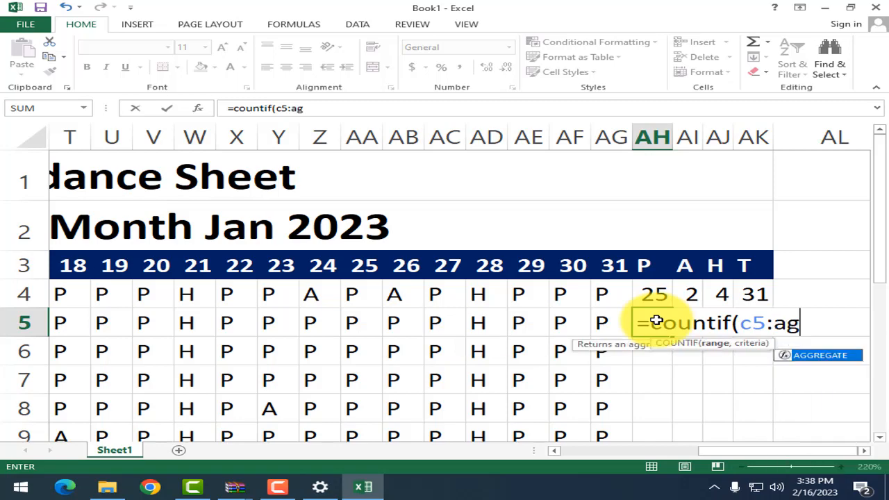
pyautogui.write('5, ')
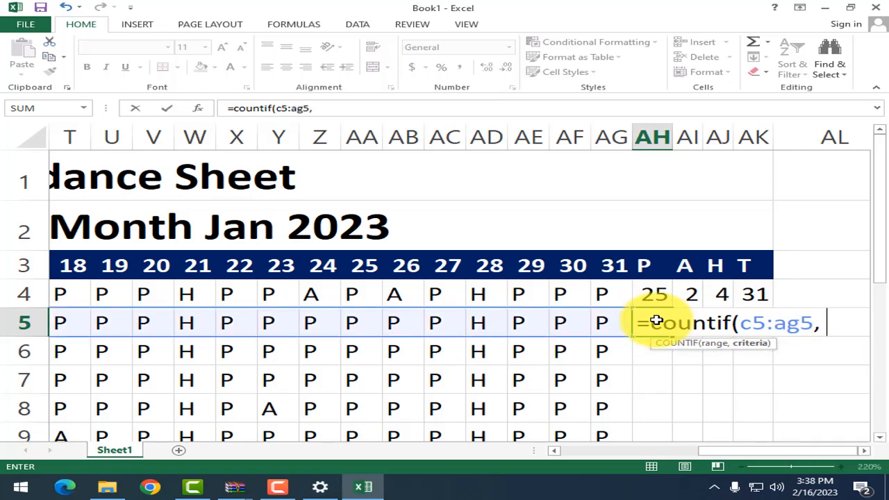
pyautogui.write('"P"')
pyautogui.press('Return')
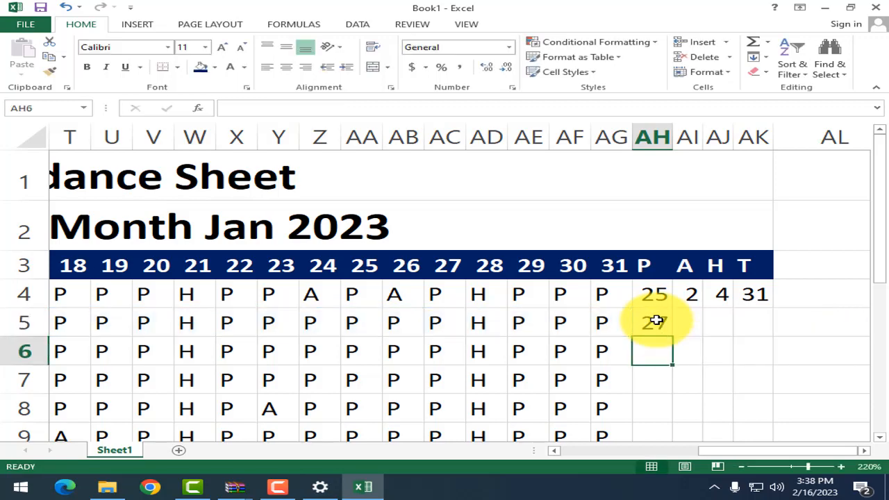
pyautogui.click(656, 321)
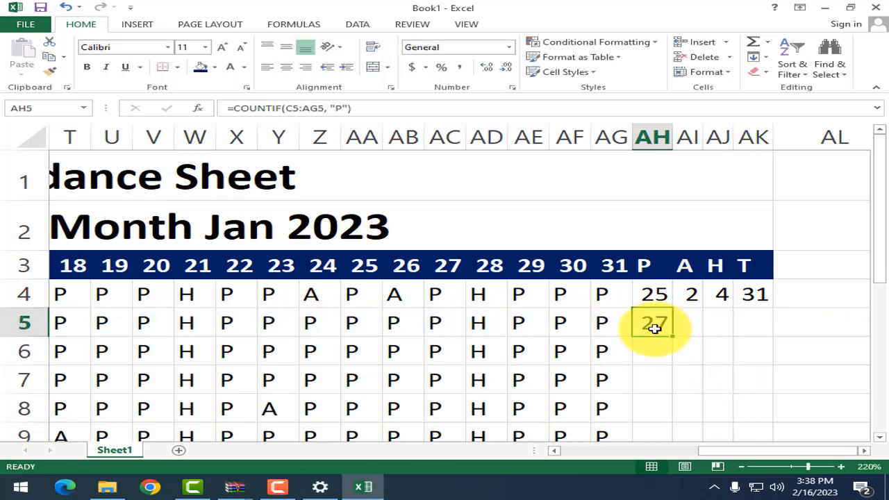
# Examine the function name and arguments of the present-days formula in AH4, leaving the formula as it is
pyautogui.click(653, 294)
pyautogui.doubleClick(647, 294)
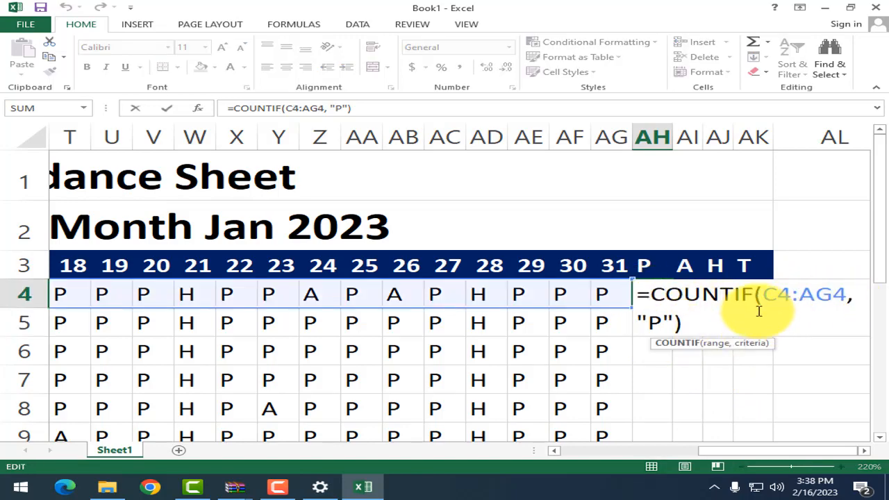
pyautogui.moveTo(651, 293); pyautogui.dragTo(755, 294)
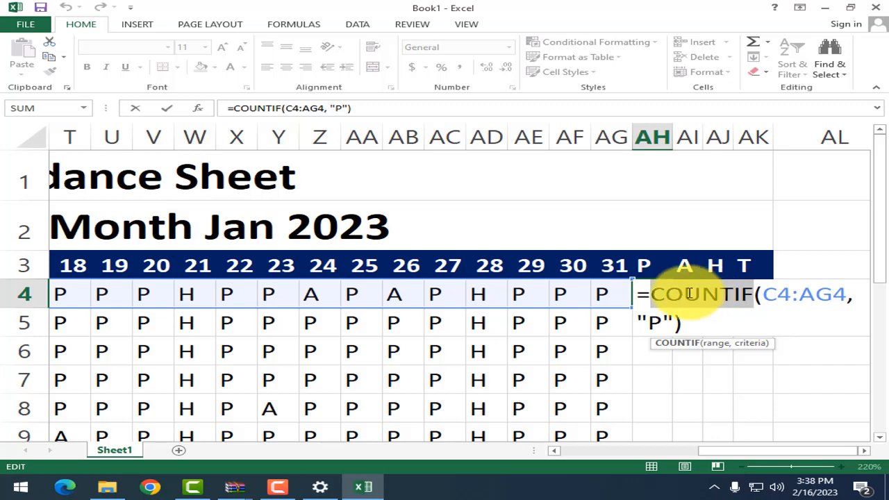
pyautogui.click(688, 295)
pyautogui.moveTo(738, 297); pyautogui.dragTo(751, 296)
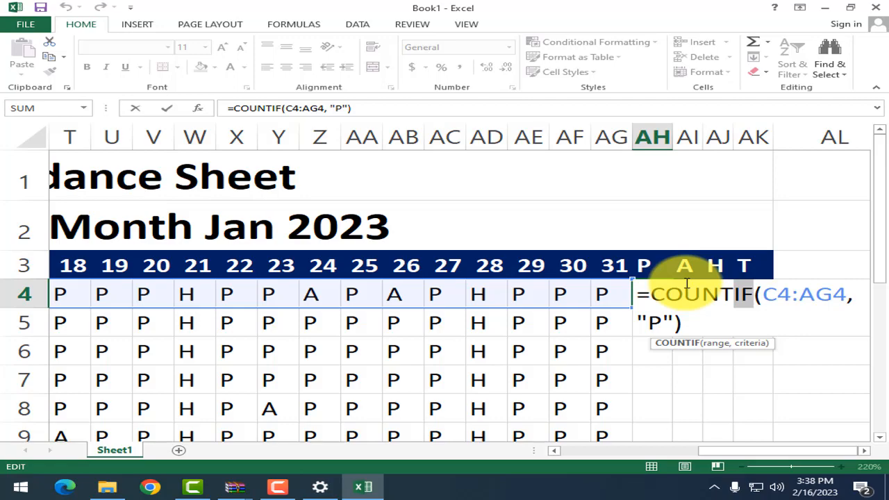
pyautogui.press('Return')
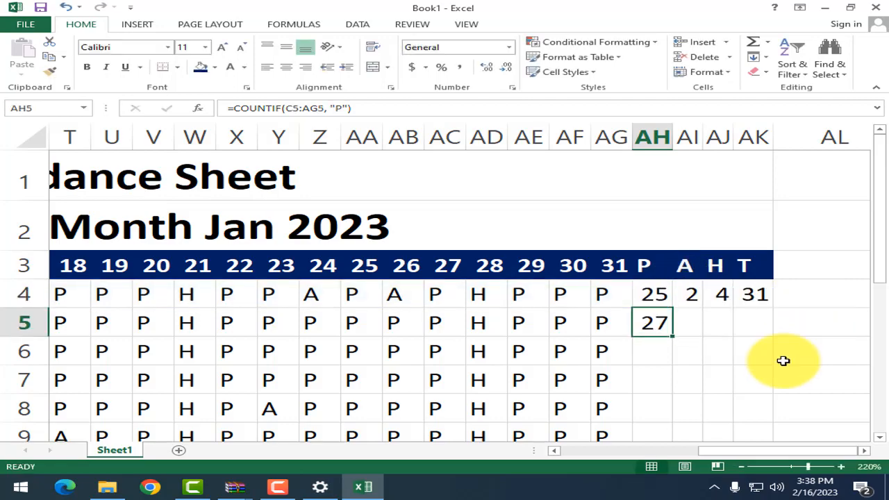
pyautogui.click(718, 352)
pyautogui.keyDown('ctrl'); pyautogui.scroll(-5, 512, 323); pyautogui.keyUp('ctrl')
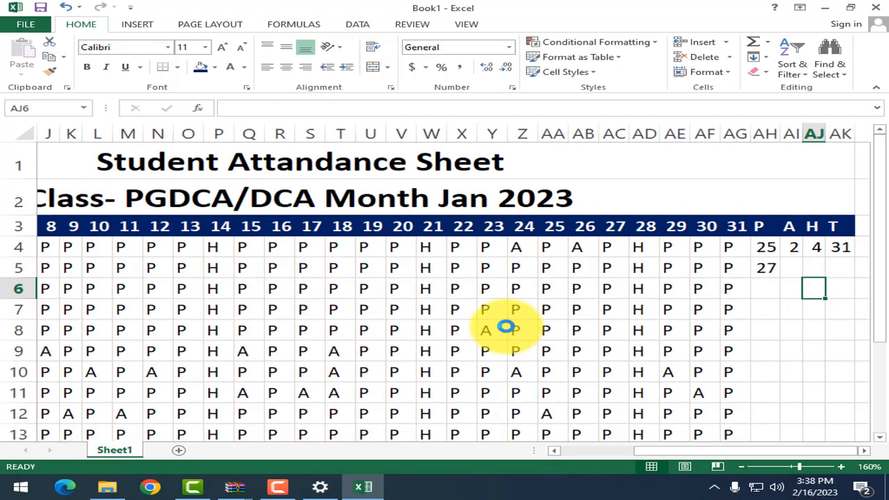
pyautogui.keyDown('ctrl'); pyautogui.scroll(-3, 512, 324); pyautogui.keyUp('ctrl')
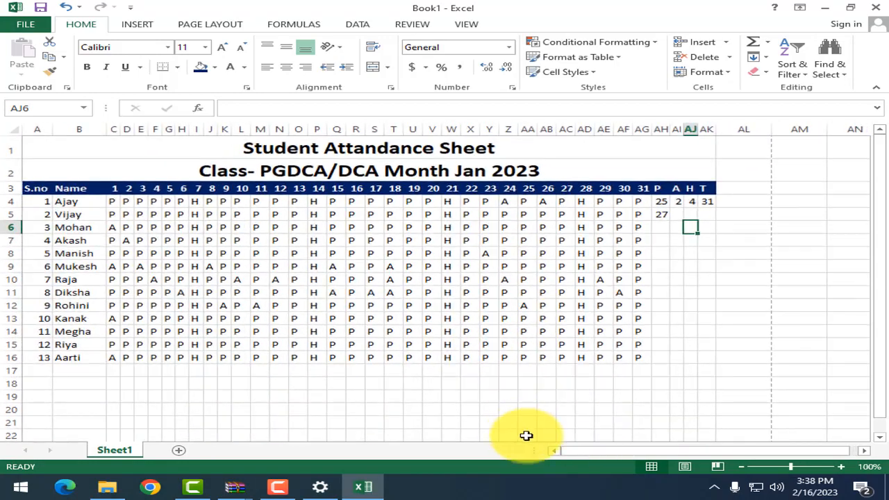
pyautogui.click(295, 318)
pyautogui.keyDown('ctrl'); pyautogui.scroll(2, 264, 314); pyautogui.keyUp('ctrl')
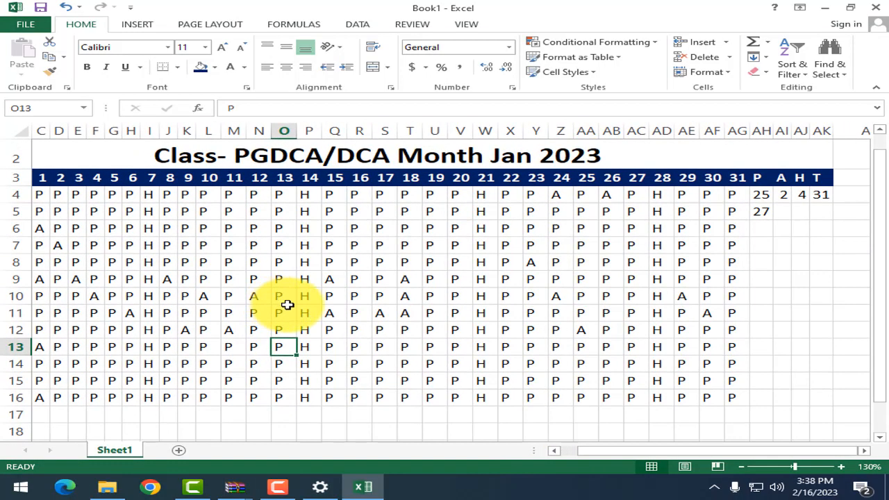